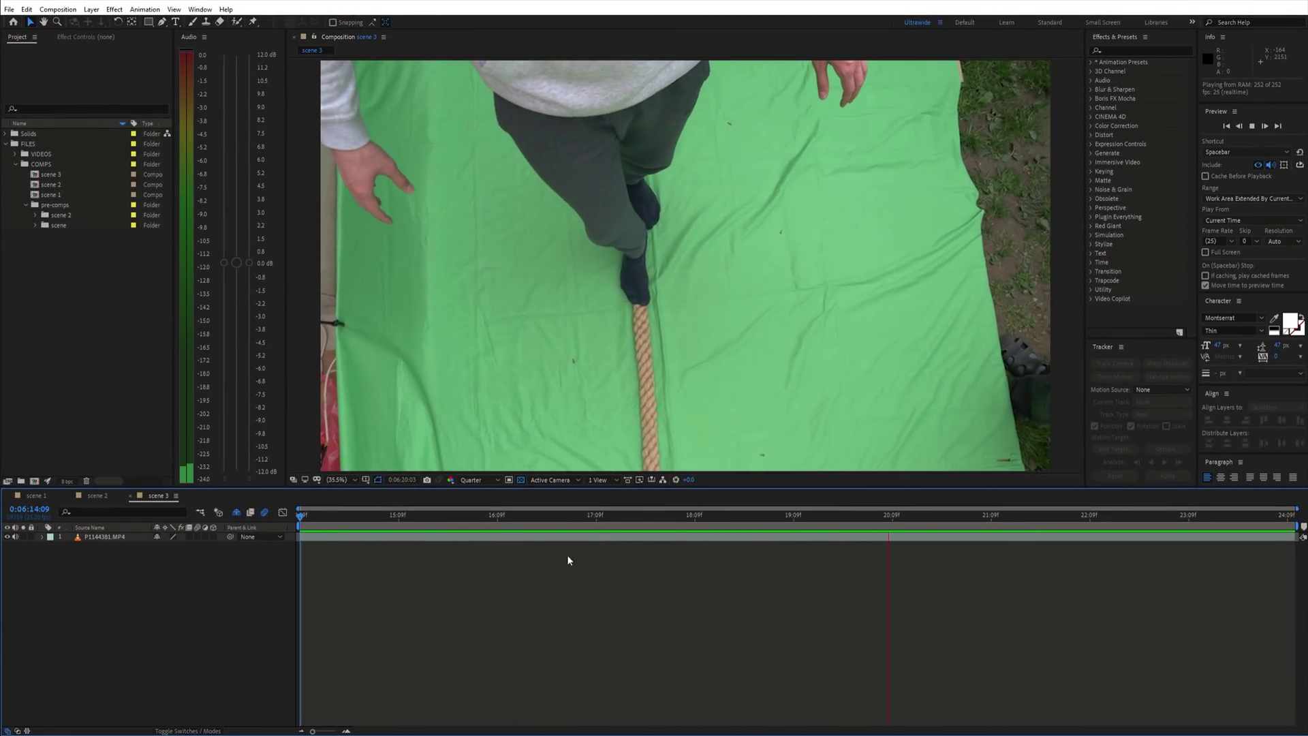
# - Paste the main shot above the green-screen footage, view it at Full resolution, then Fit the viewer
pyautogui.press('space')
pyautogui.hotkey('ctrl', 'v')
pyautogui.click(494, 505)
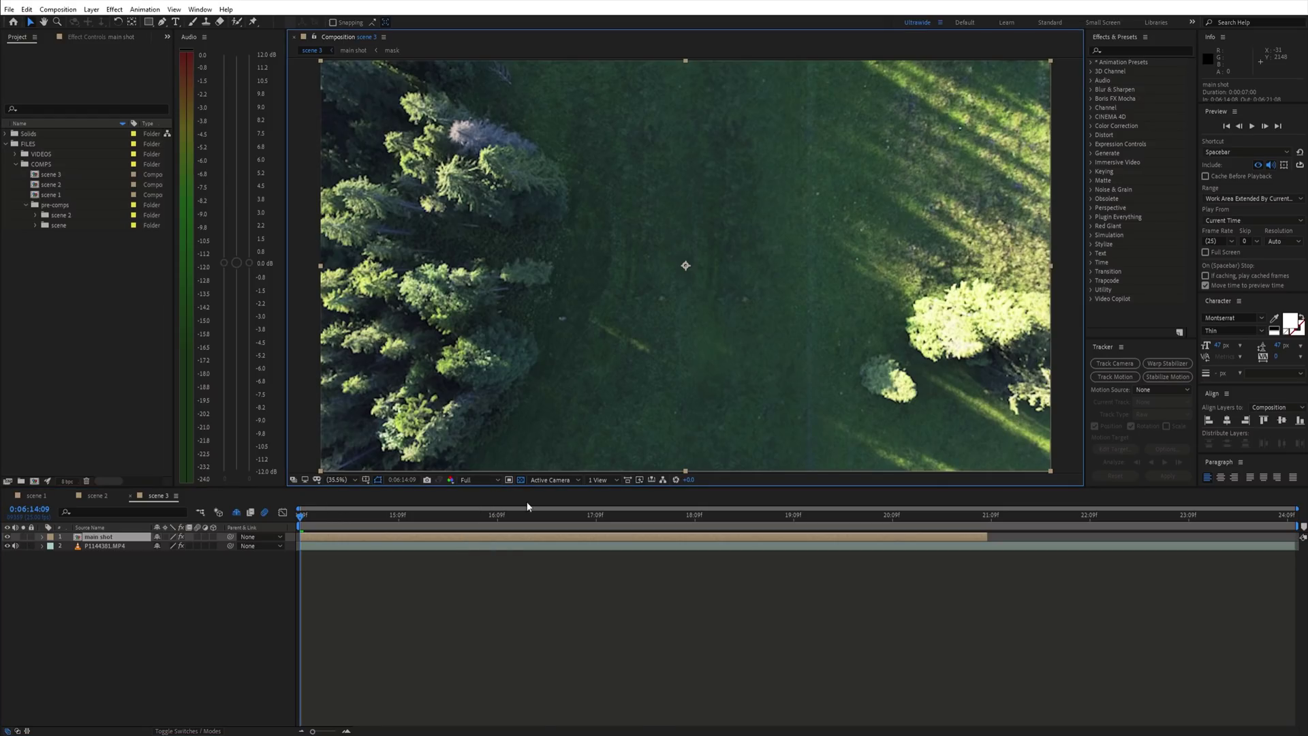
pyautogui.scroll(3, 891, 215)
pyautogui.moveTo(895, 227); pyautogui.dragTo(372, 110)
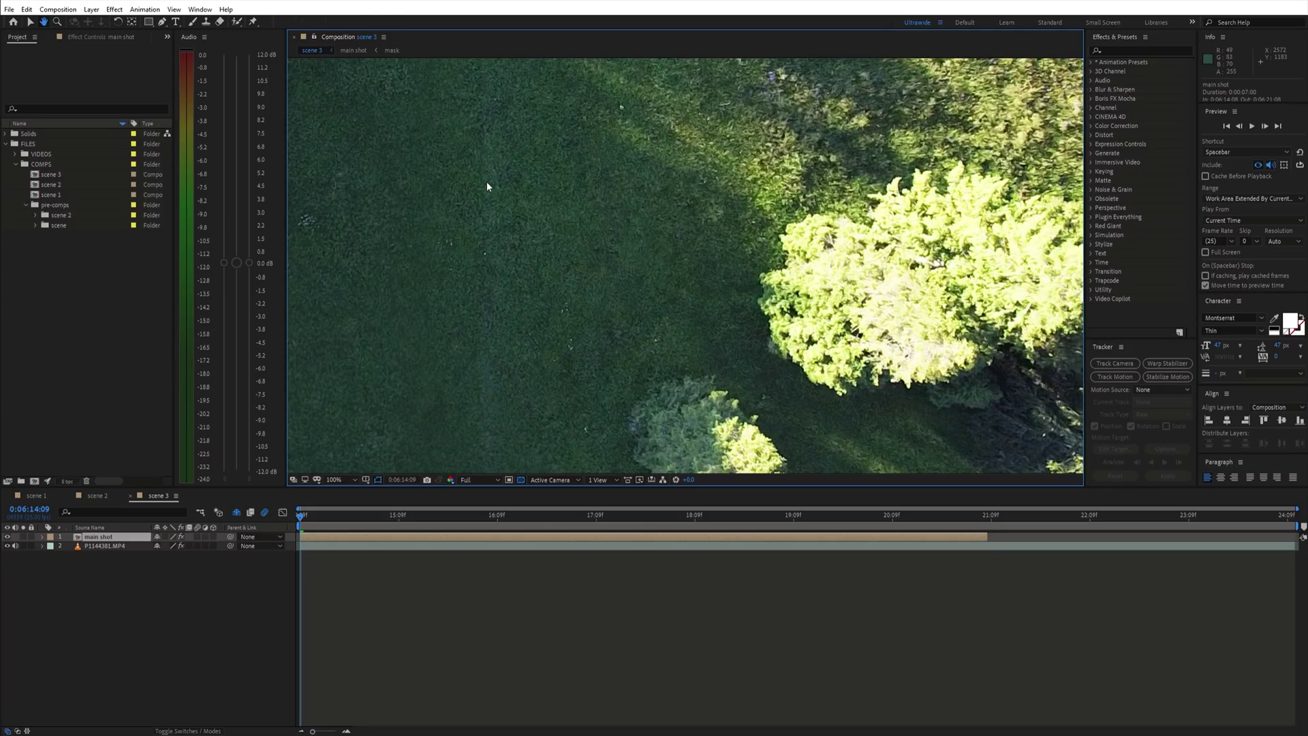
pyautogui.scroll(-4, 487, 186)
pyautogui.press('v')
pyautogui.scroll(2, 640, 233)
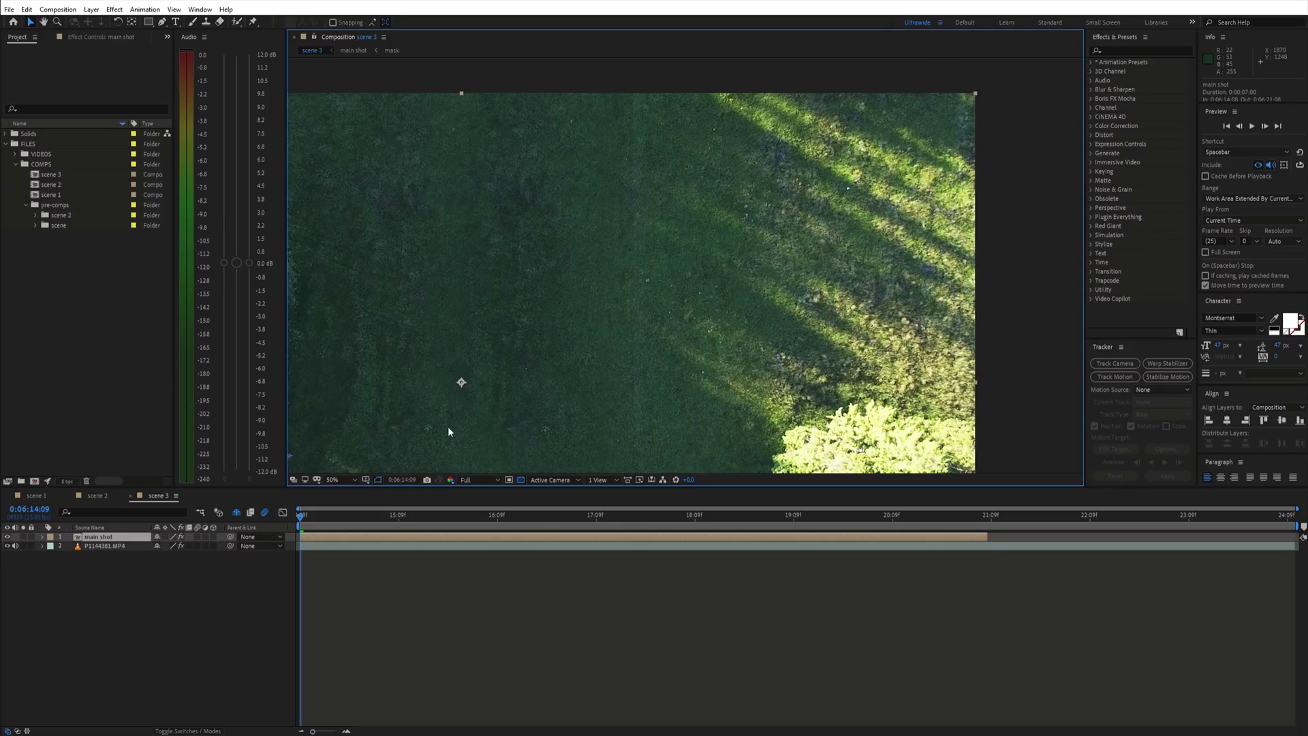
pyautogui.click(346, 490)
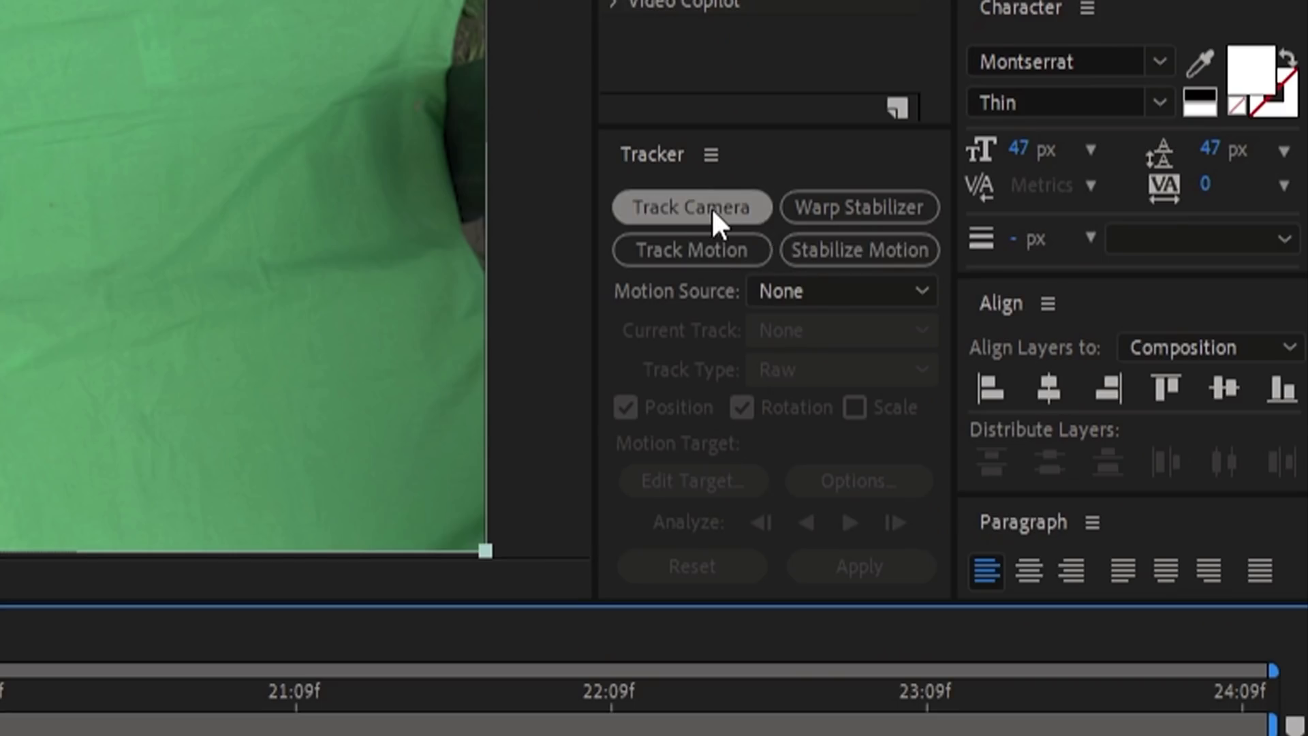
# - Camera-track the green-screen footage and delete the track points on the hoodie
pyautogui.click(711, 207)
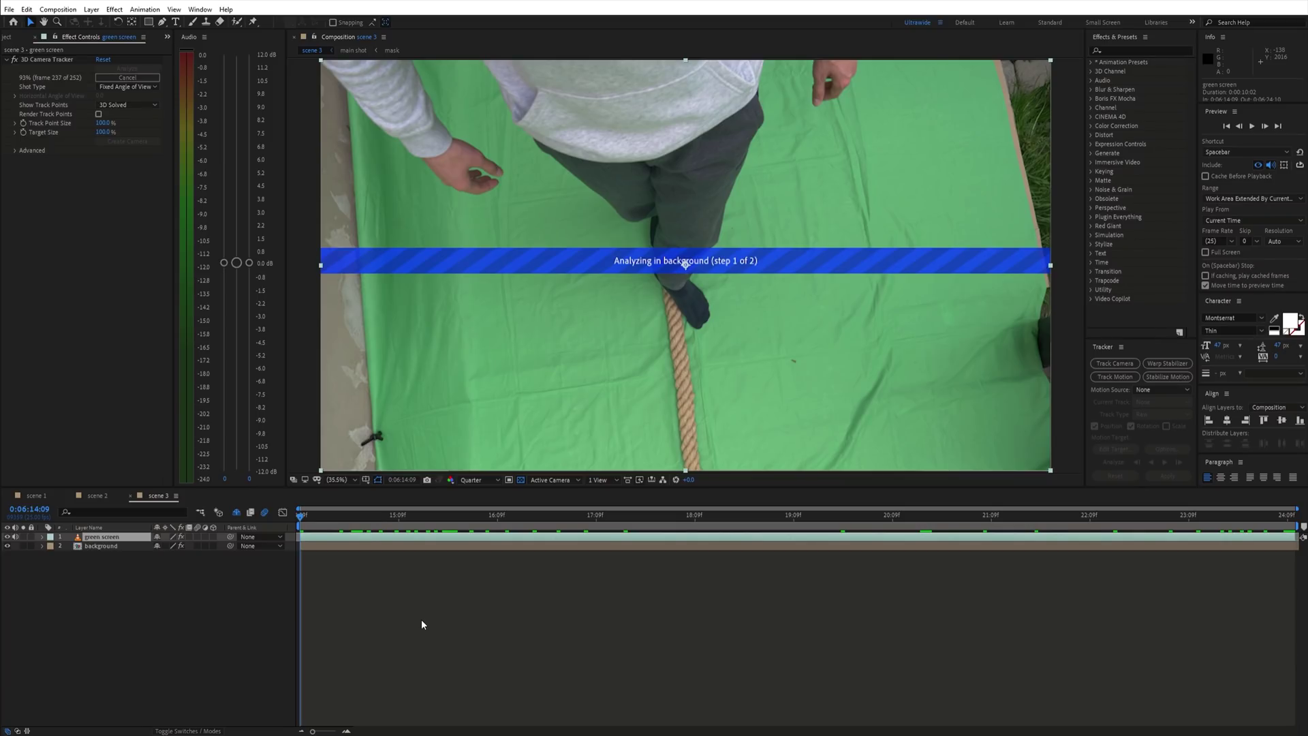
pyautogui.moveTo(301, 516); pyautogui.dragTo(525, 538)
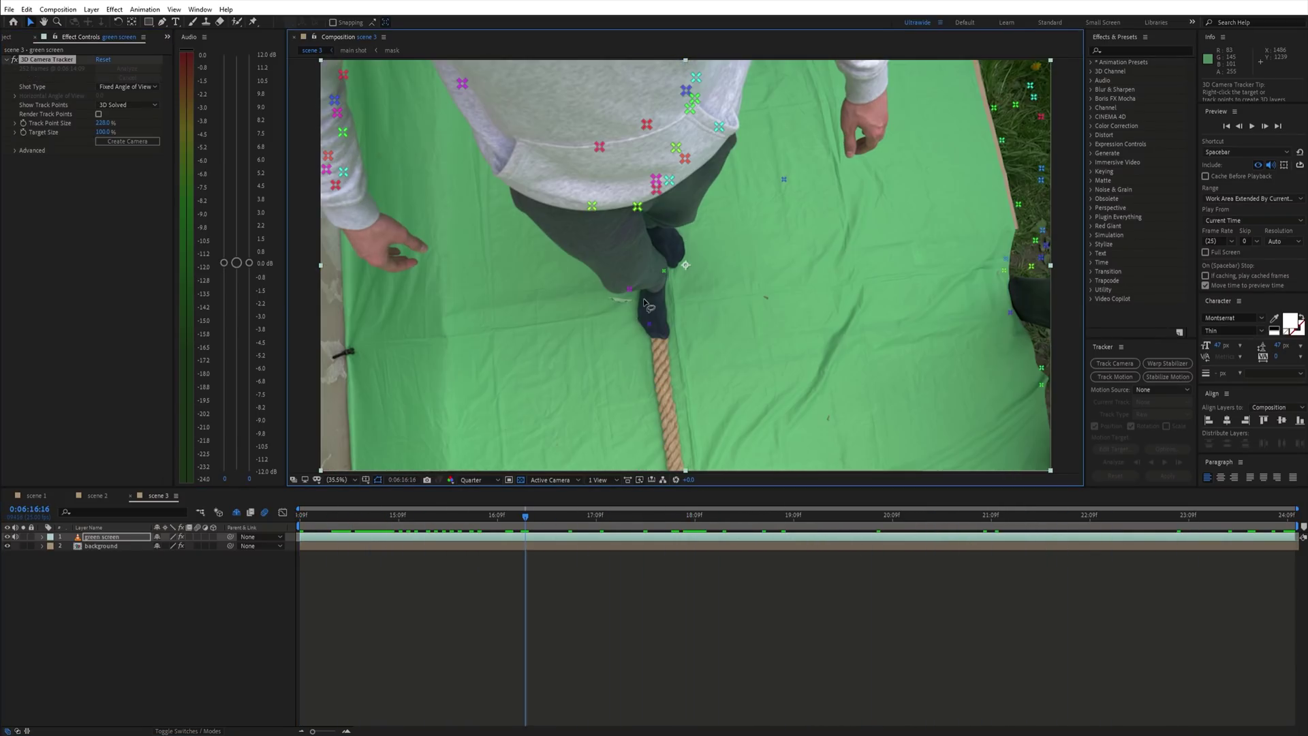
pyautogui.moveTo(758, 109); pyautogui.dragTo(354, 156)
pyautogui.press('Delete')
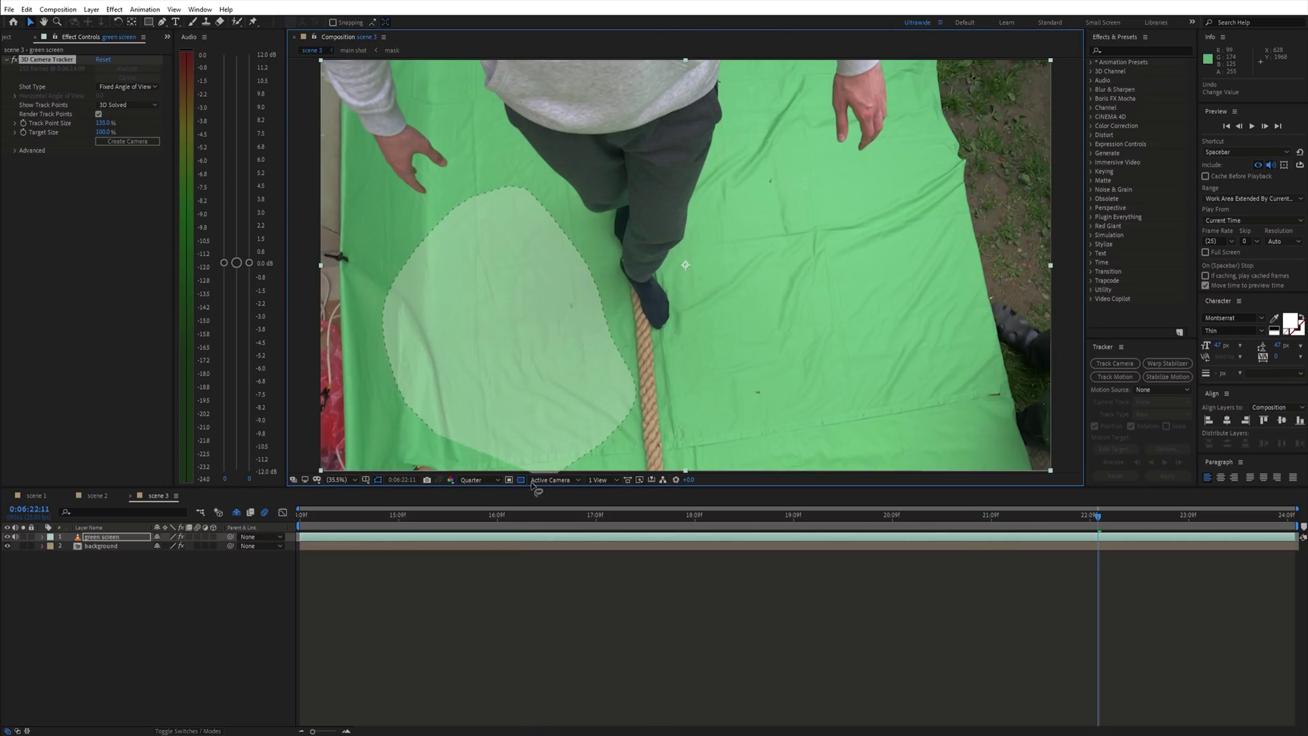
# - Set the sheet's track points as ground plane and origin, and create a tracked solid and camera
pyautogui.moveTo(534, 485); pyautogui.dragTo(531, 480)
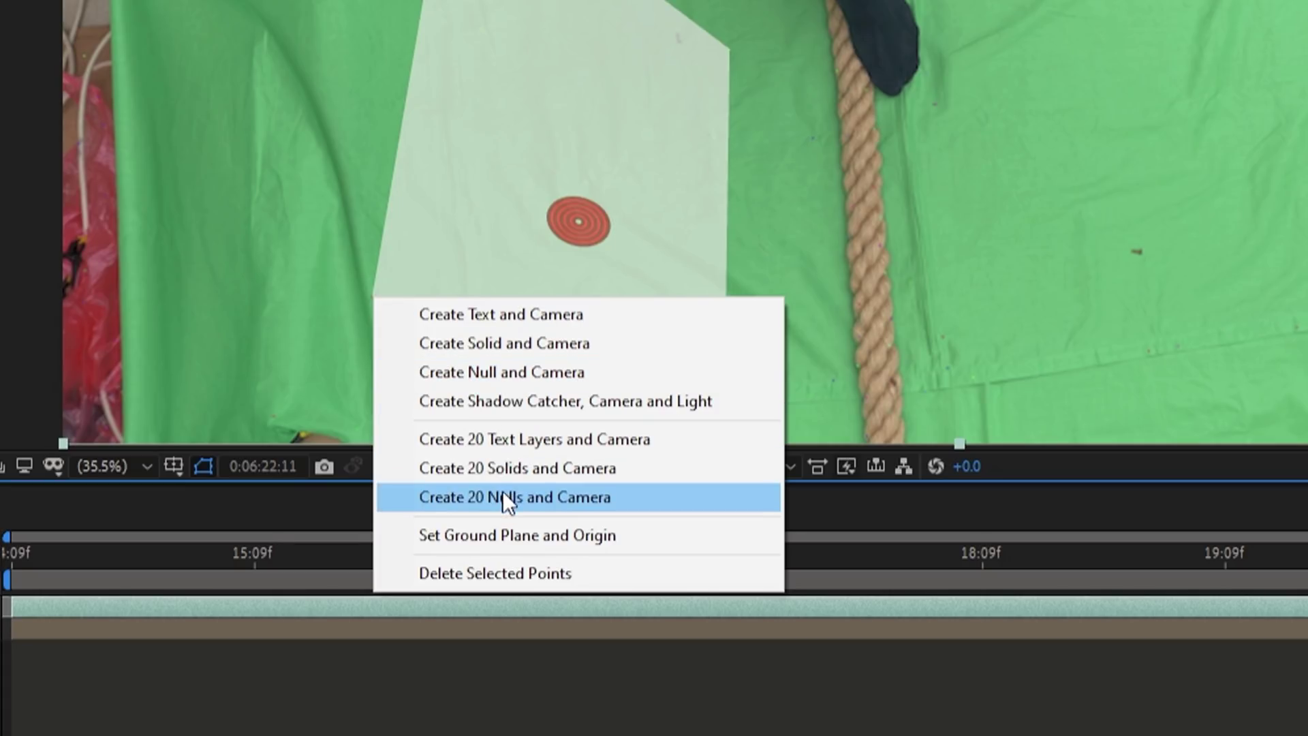
pyautogui.click(517, 539)
pyautogui.rightClick(379, 290)
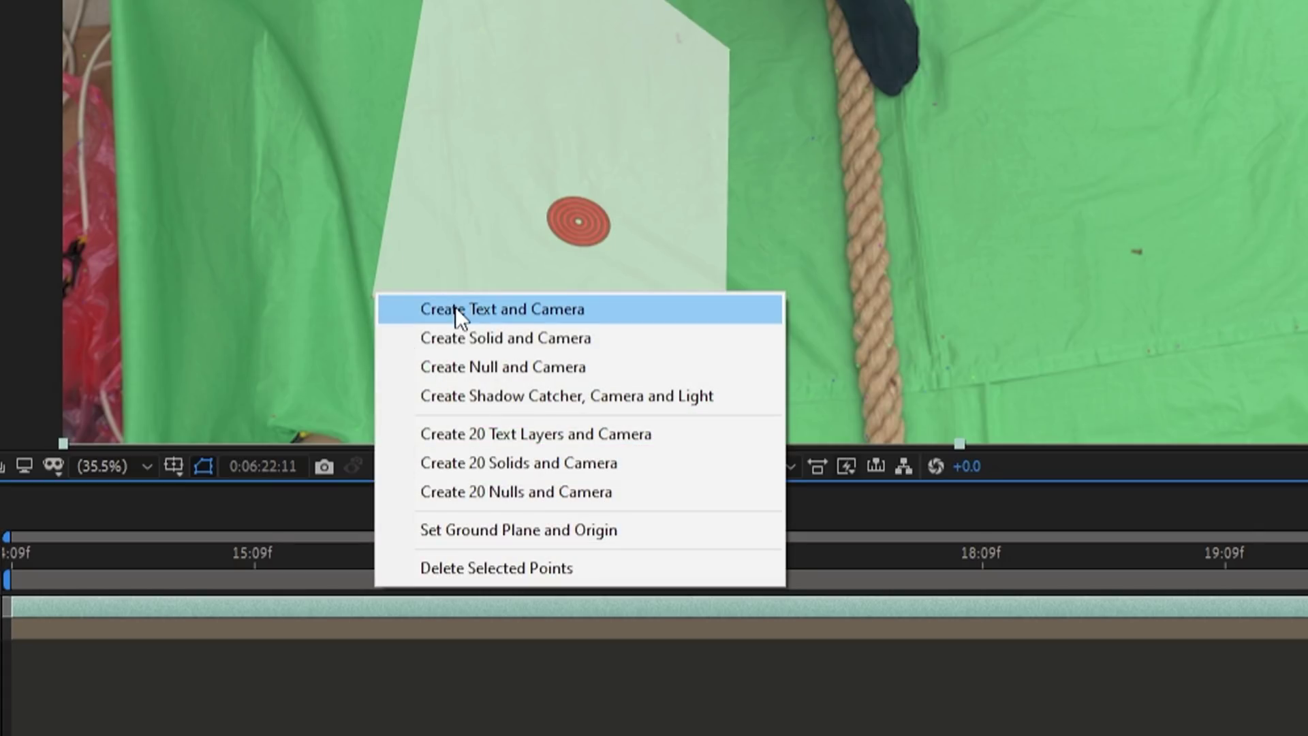
pyautogui.click(467, 339)
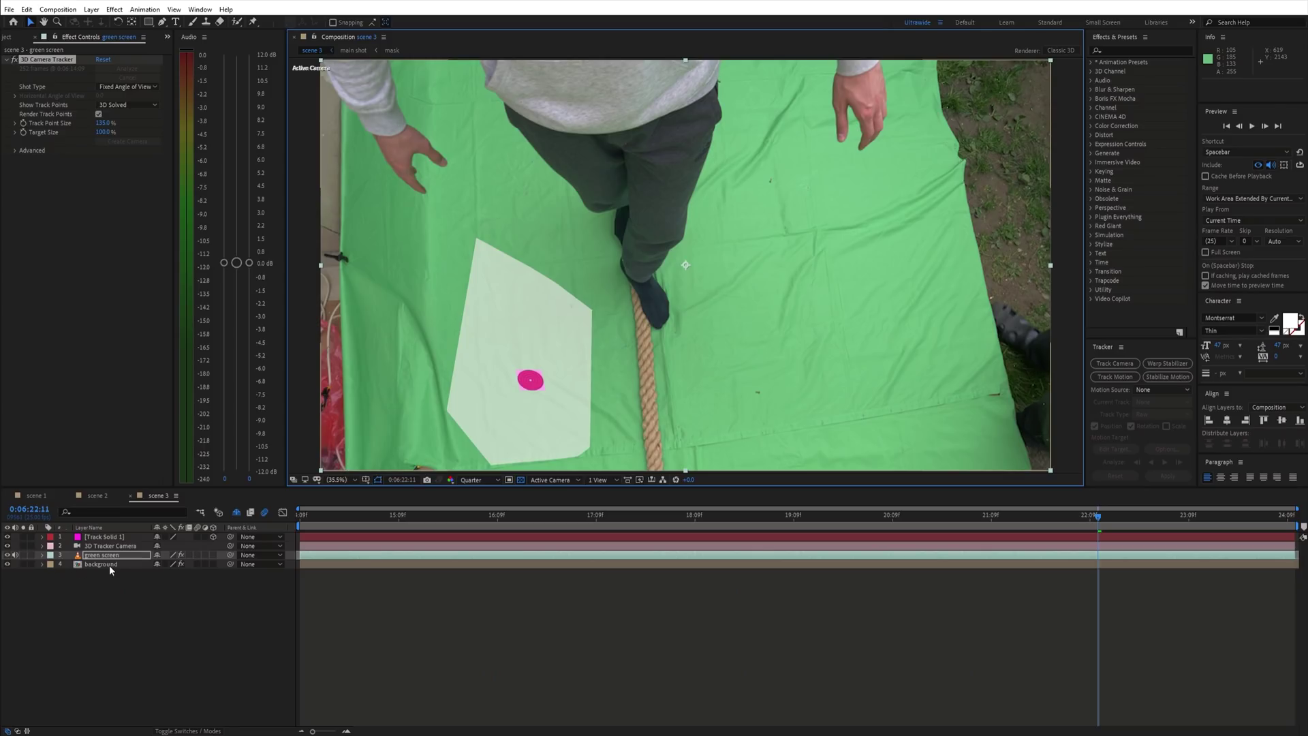
pyautogui.click(109, 564)
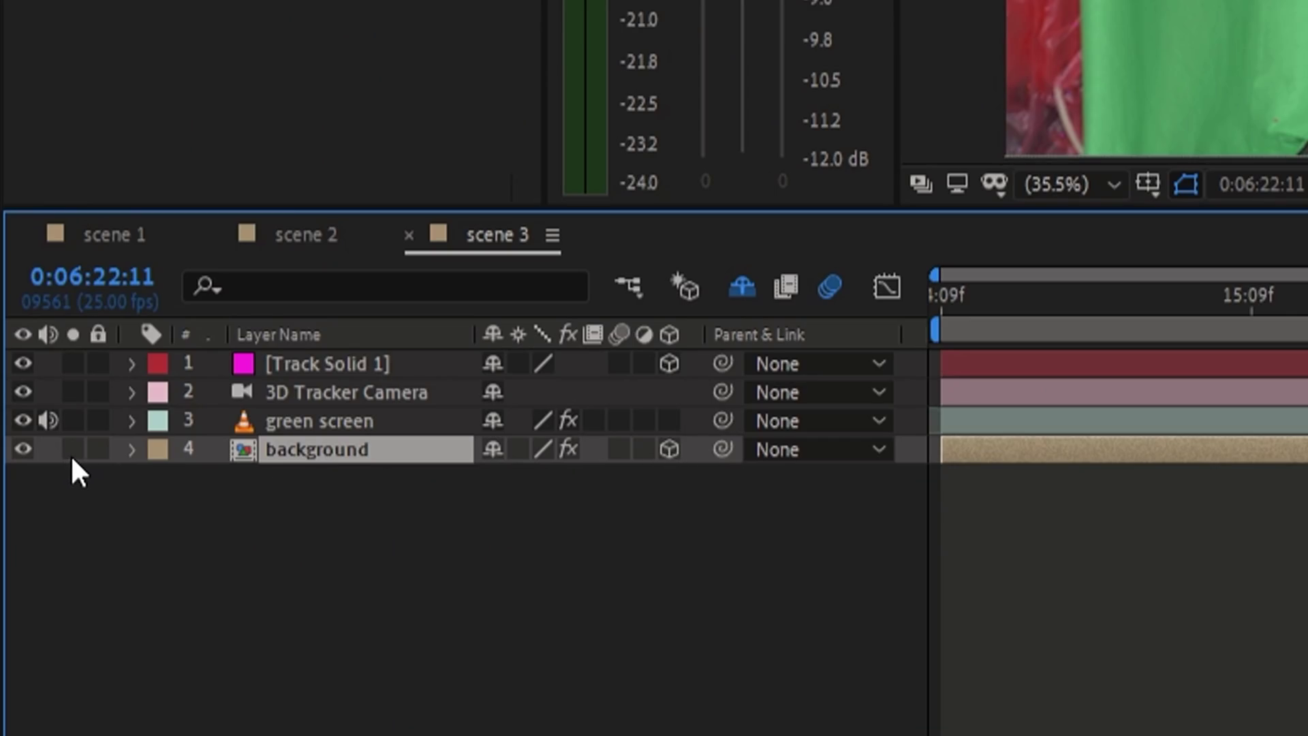
# - Solo the background plate, set its Orientation to 54, 15, 0, preview it, then unsolo
pyautogui.click(73, 451)
pyautogui.press('r')
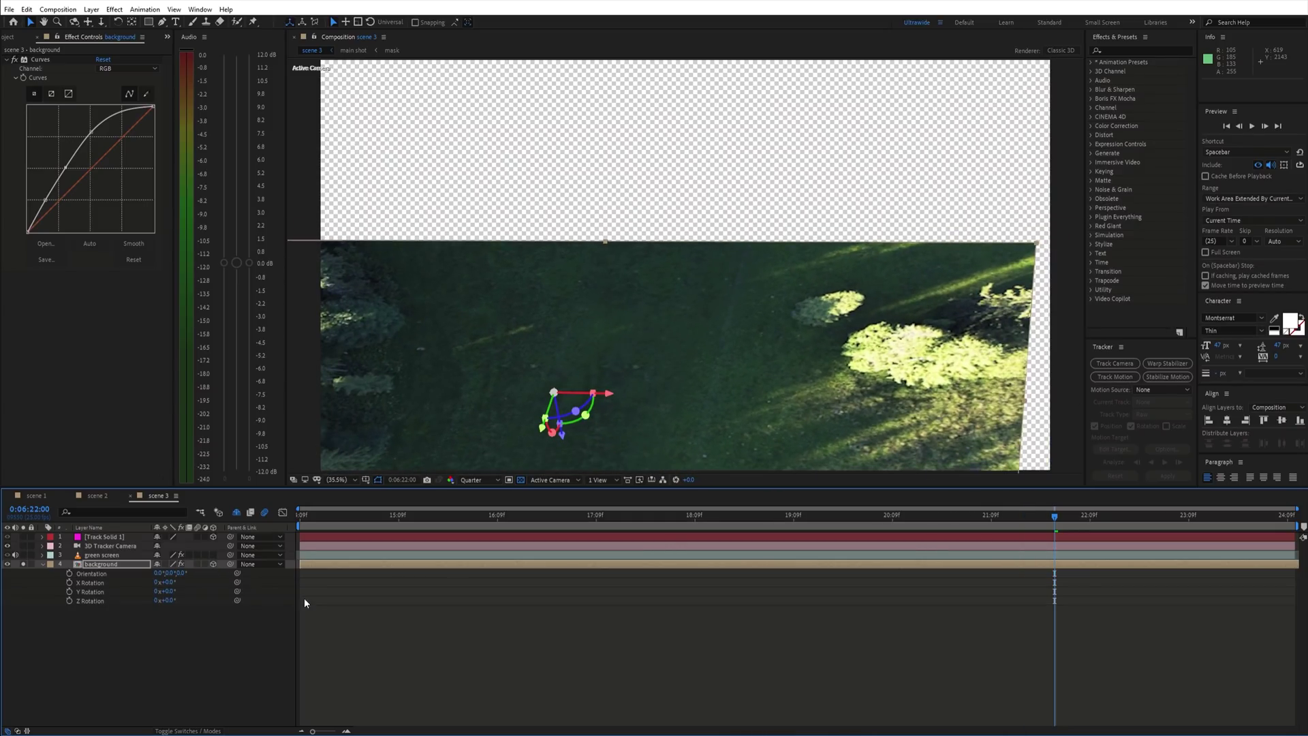
pyautogui.moveTo(579, 412); pyautogui.dragTo(586, 243)
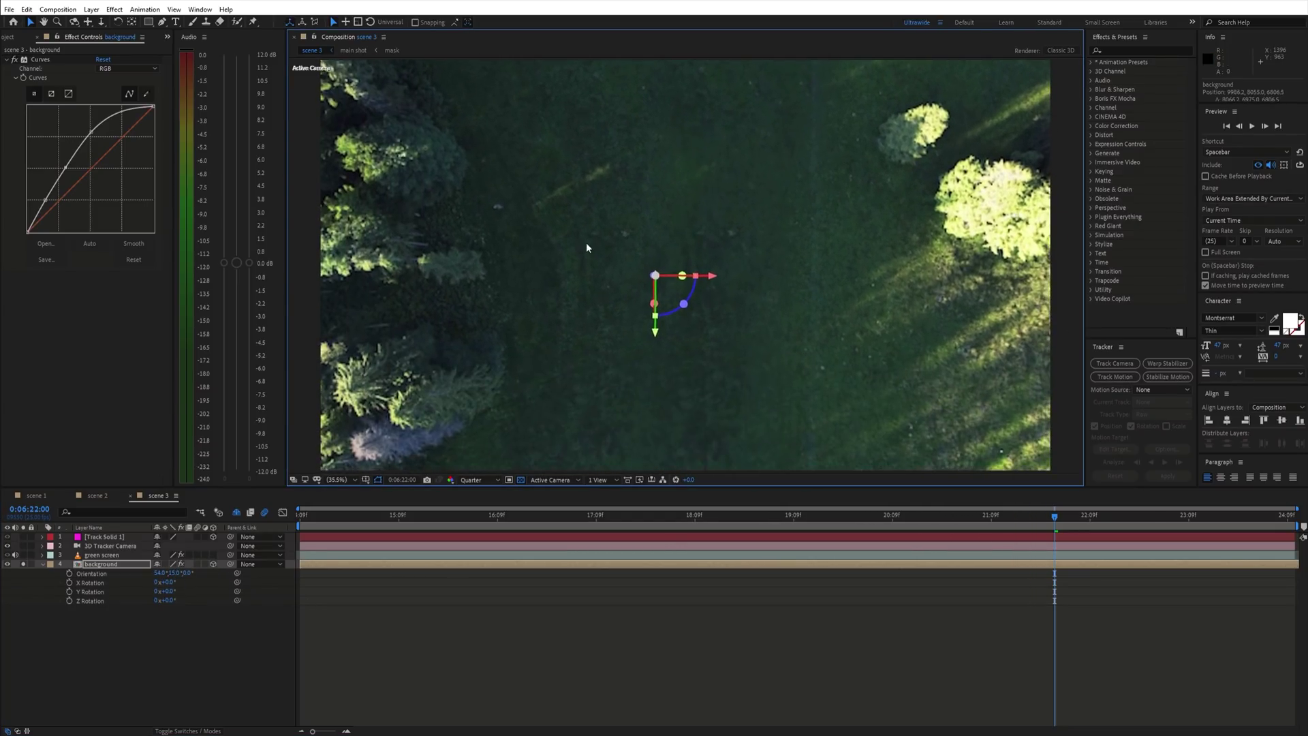
pyautogui.press('space')
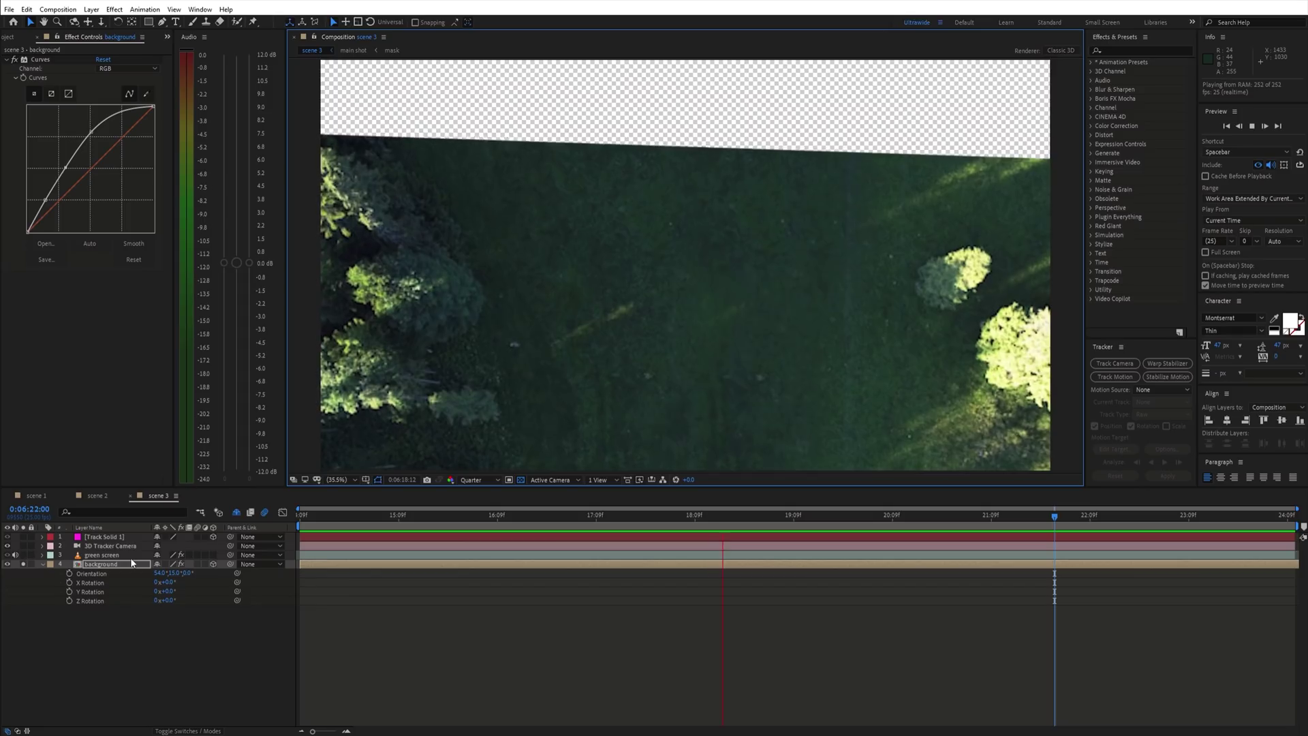
pyautogui.press('space')
pyautogui.click(24, 564)
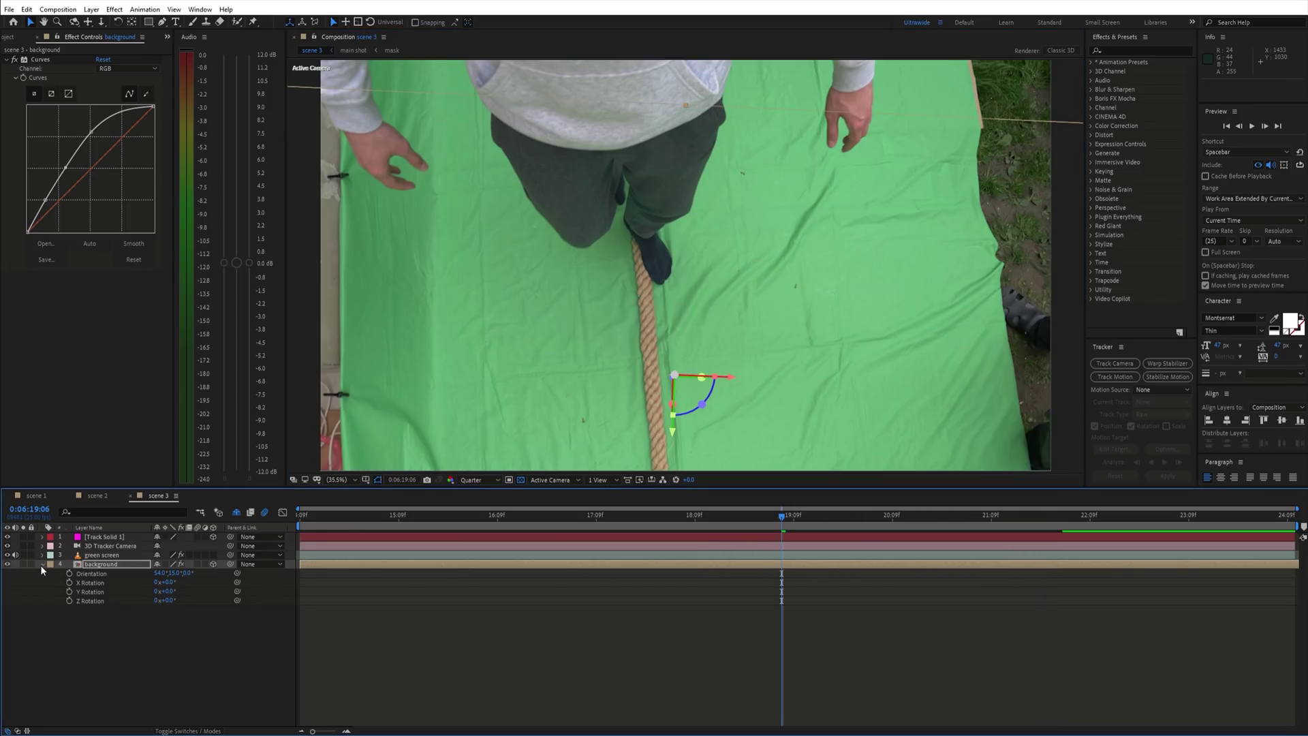
pyautogui.click(42, 565)
pyautogui.click(123, 555)
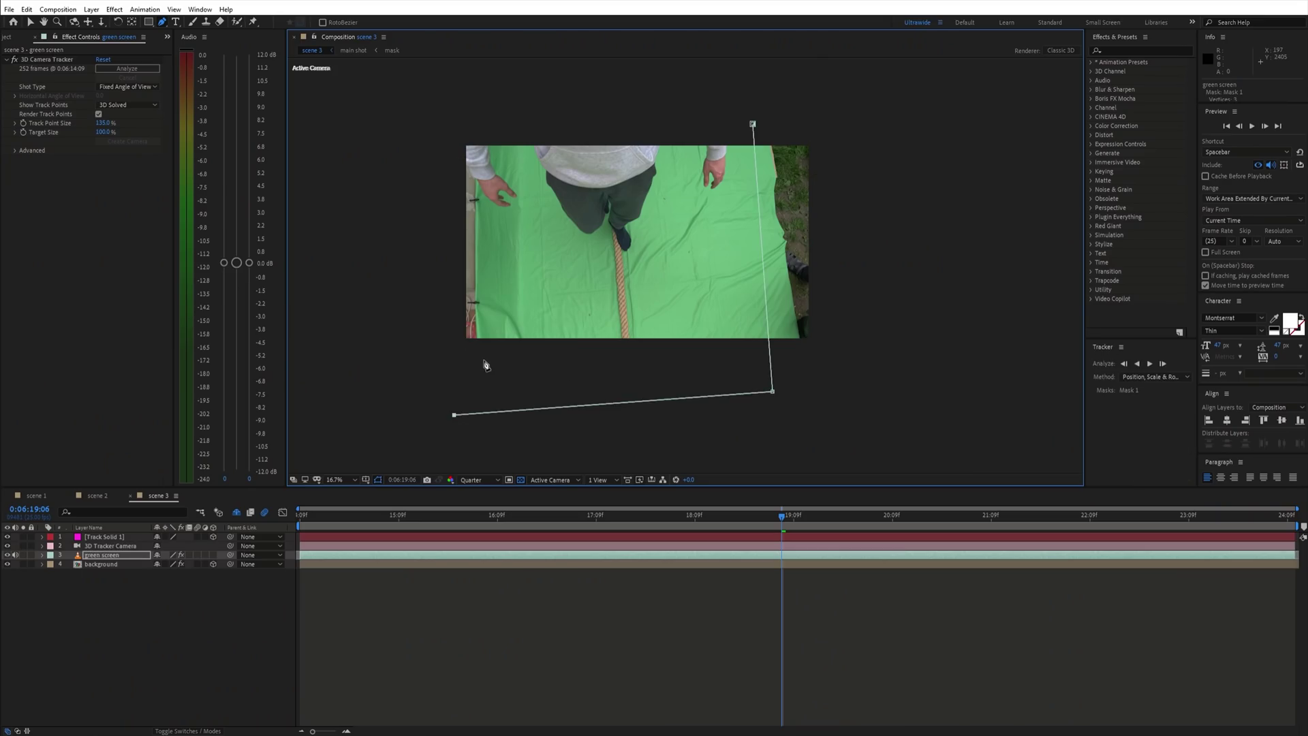
# - Search 'key' and apply Keylight (1.2) to the masked green screen layer
pyautogui.scroll(4, 489, 218)
pyautogui.scroll(-5, 552, 124)
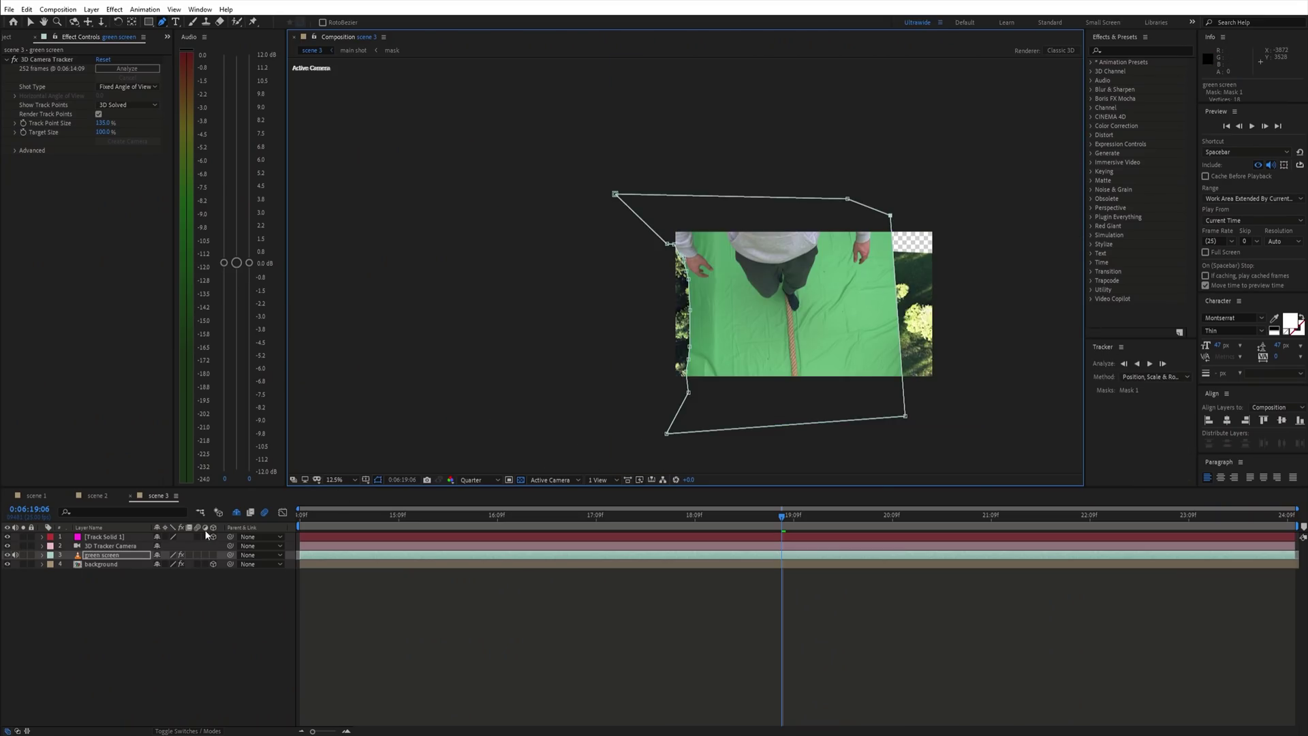
pyautogui.hotkey('ctrl', 'space')
pyautogui.write('key')
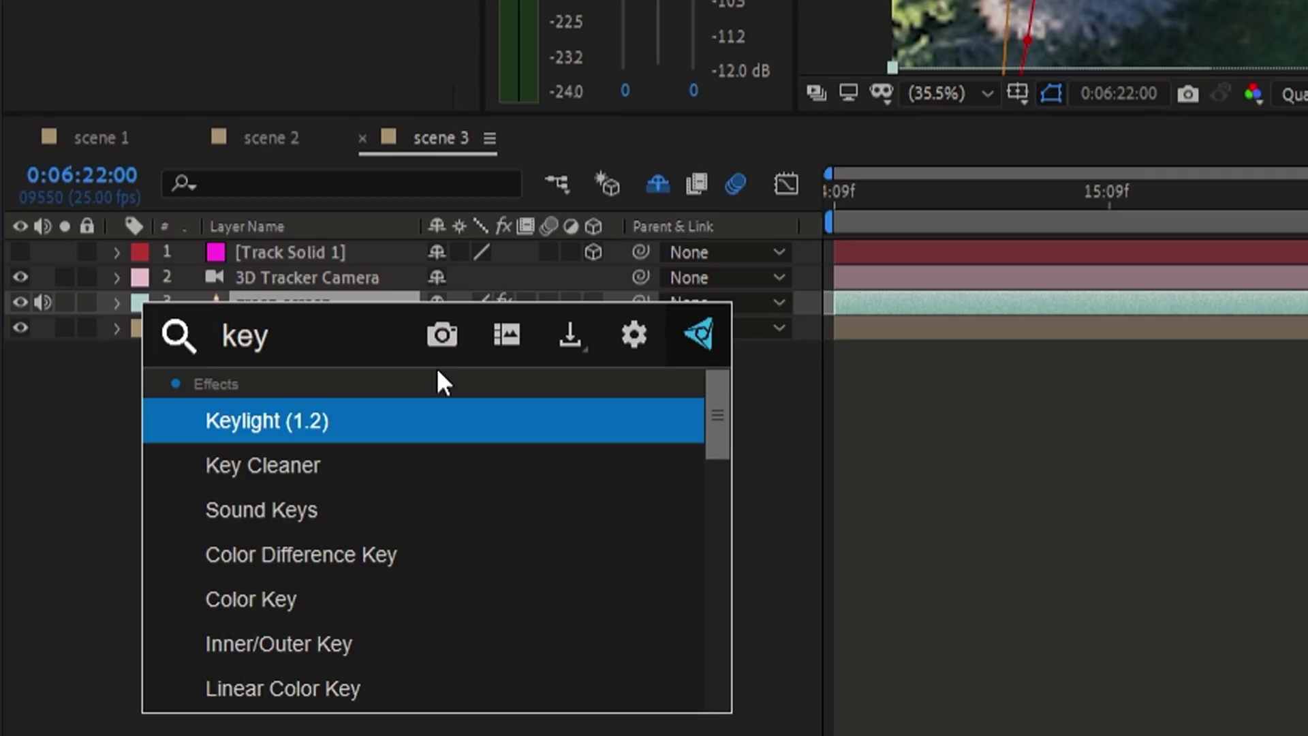
pyautogui.press('Return')
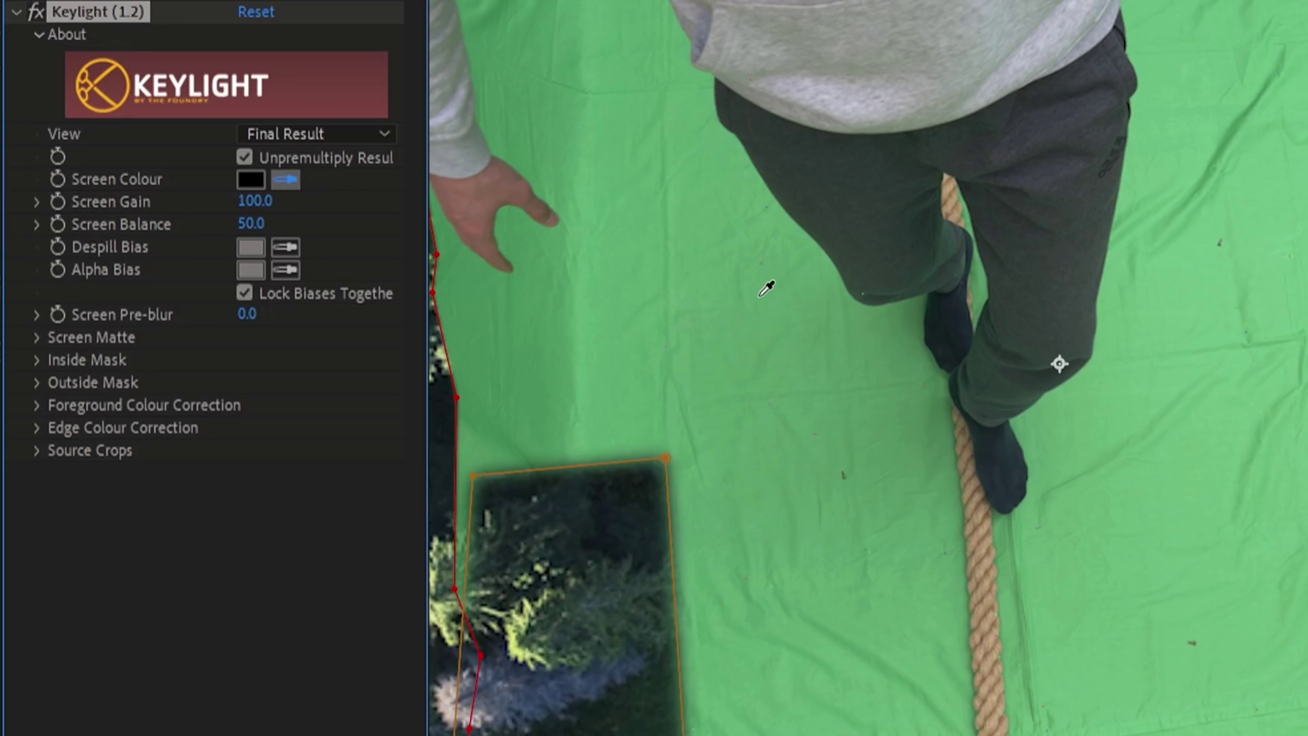
# - Sample the backdrop green, set Clip Black 33 and Clip White 57, and view Intermediate Result
pyautogui.click(749, 259)
pyautogui.click(39, 337)
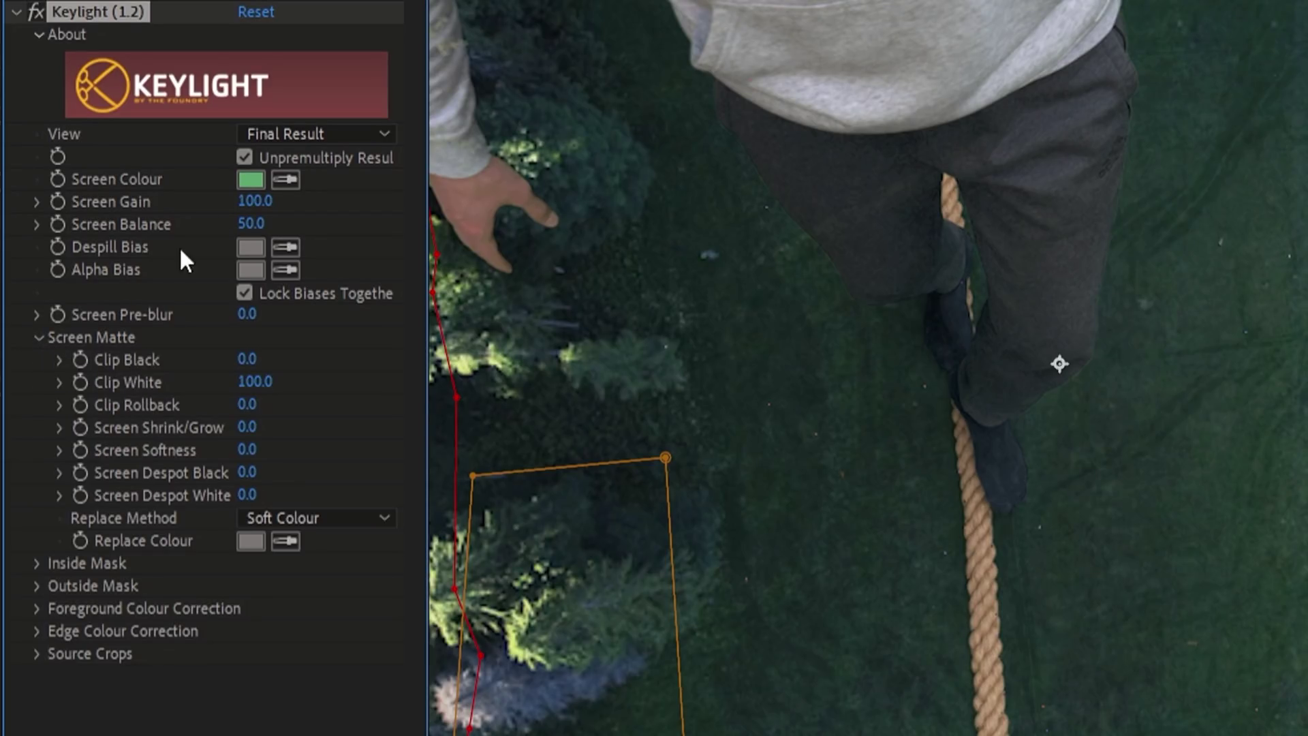
pyautogui.click(310, 133)
pyautogui.click(320, 280)
pyautogui.moveTo(247, 359); pyautogui.dragTo(218, 391)
pyautogui.moveTo(249, 359); pyautogui.dragTo(269, 358)
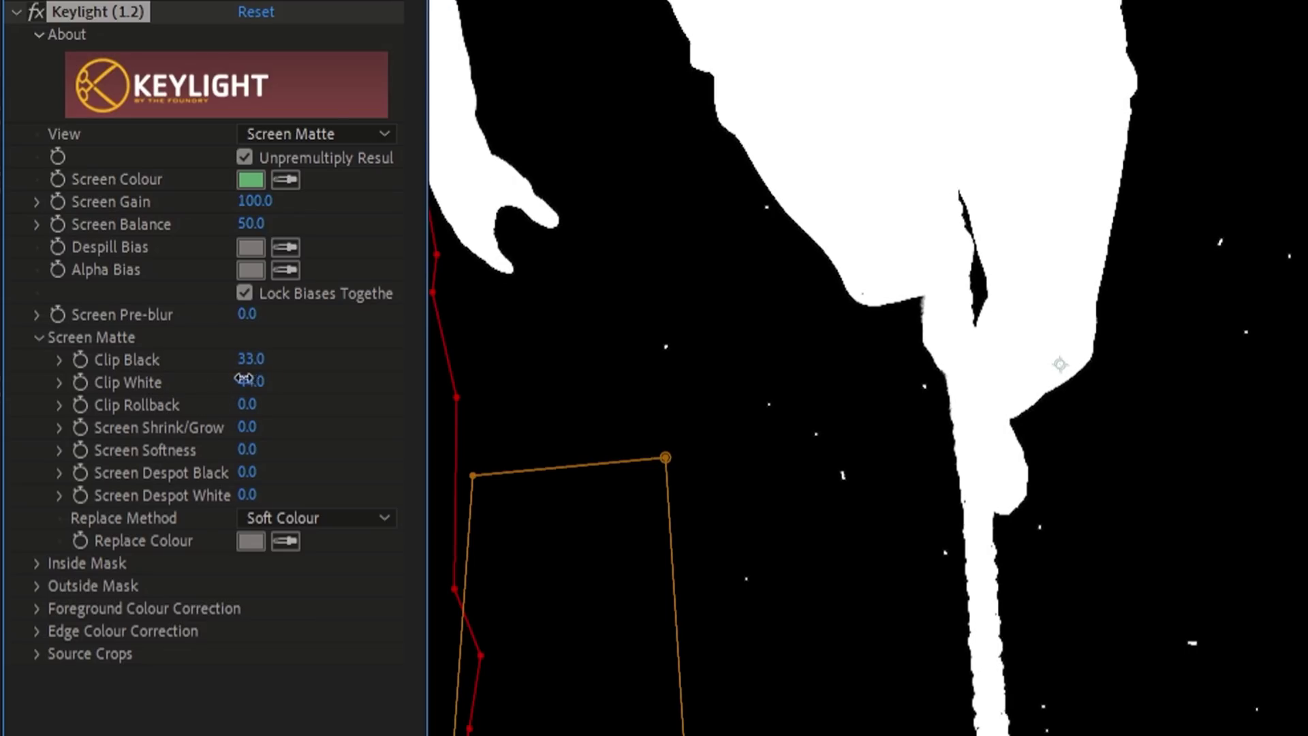
pyautogui.click(313, 134)
pyautogui.click(367, 425)
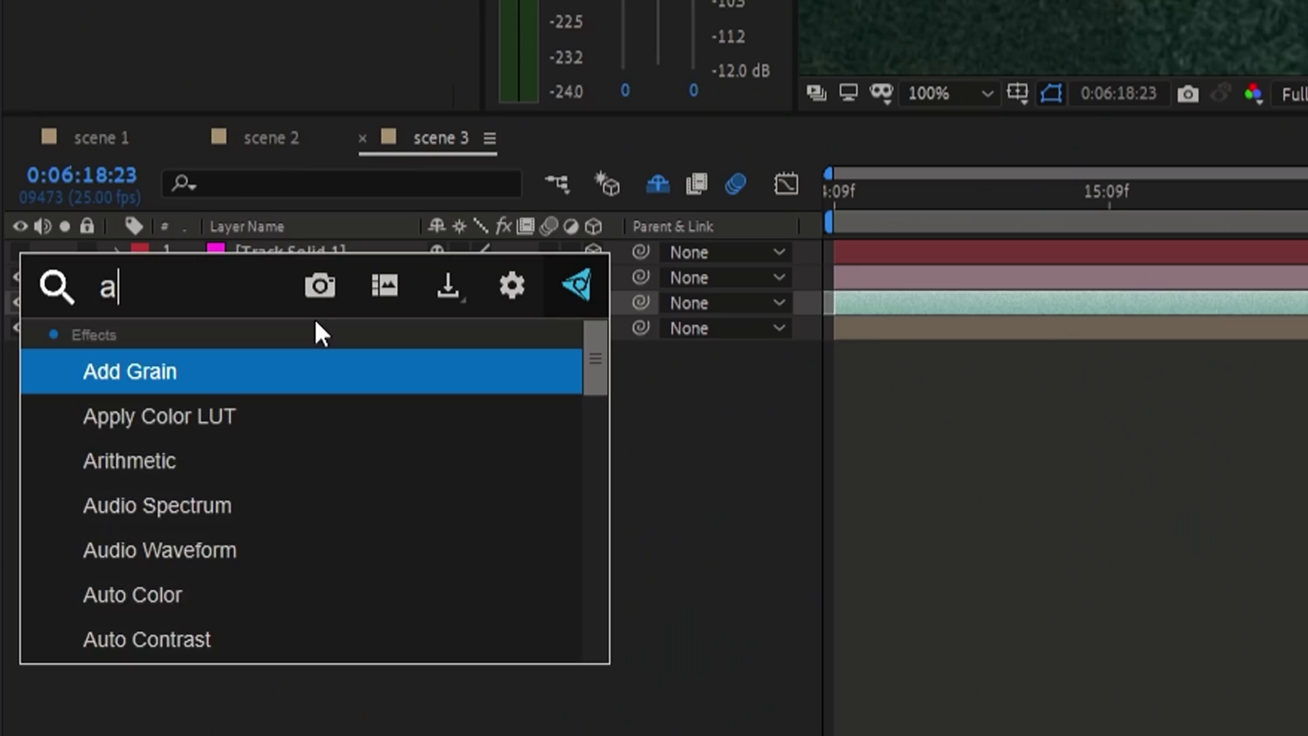
# - Apply Advanced Spill Suppressor and enlarge the background plane to fill the frame
pyautogui.write('dva')
pyautogui.press('Down')
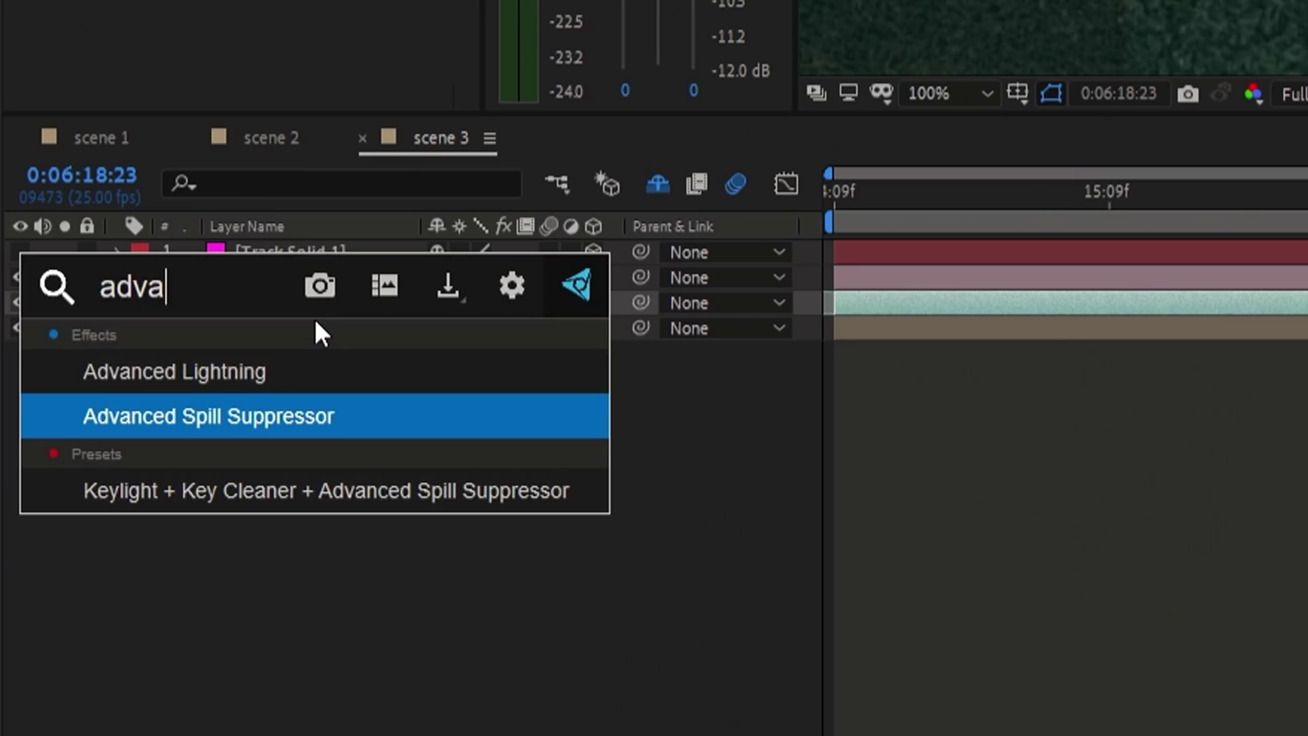
pyautogui.press('Return')
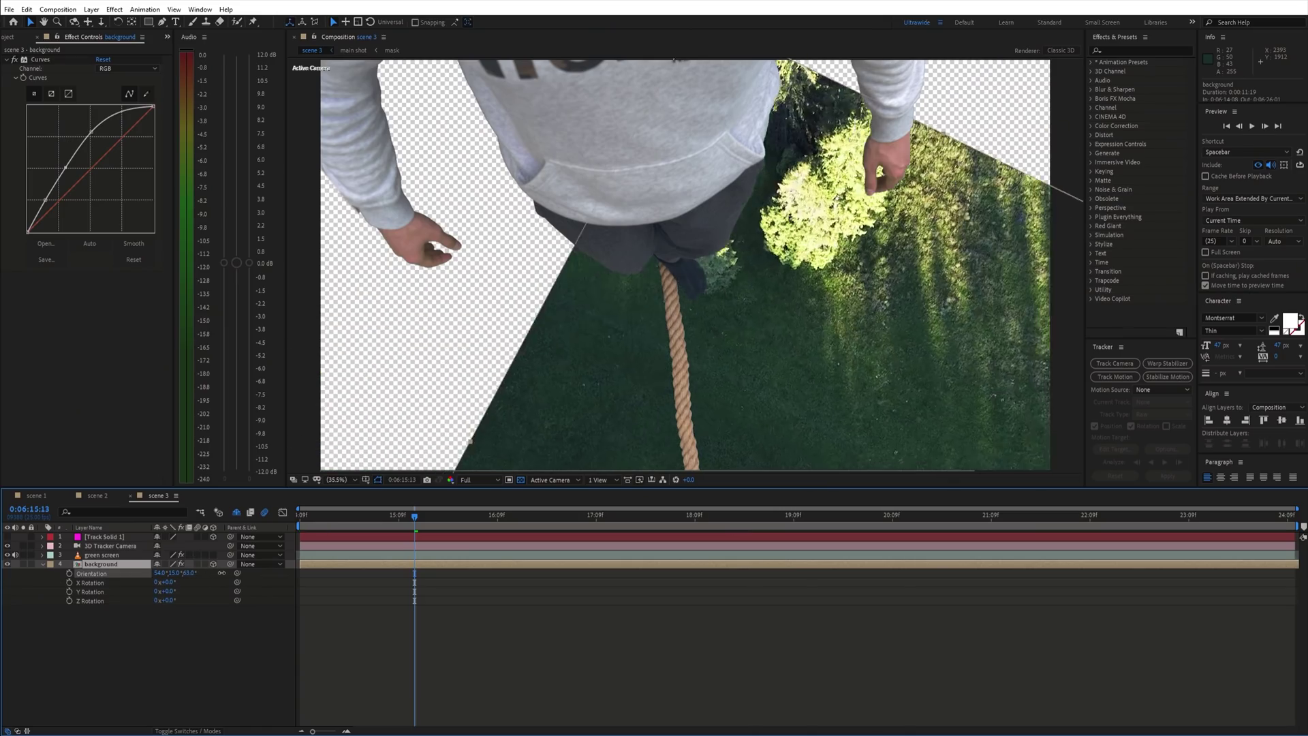
pyautogui.moveTo(166, 574); pyautogui.dragTo(179, 573)
pyautogui.press('space')
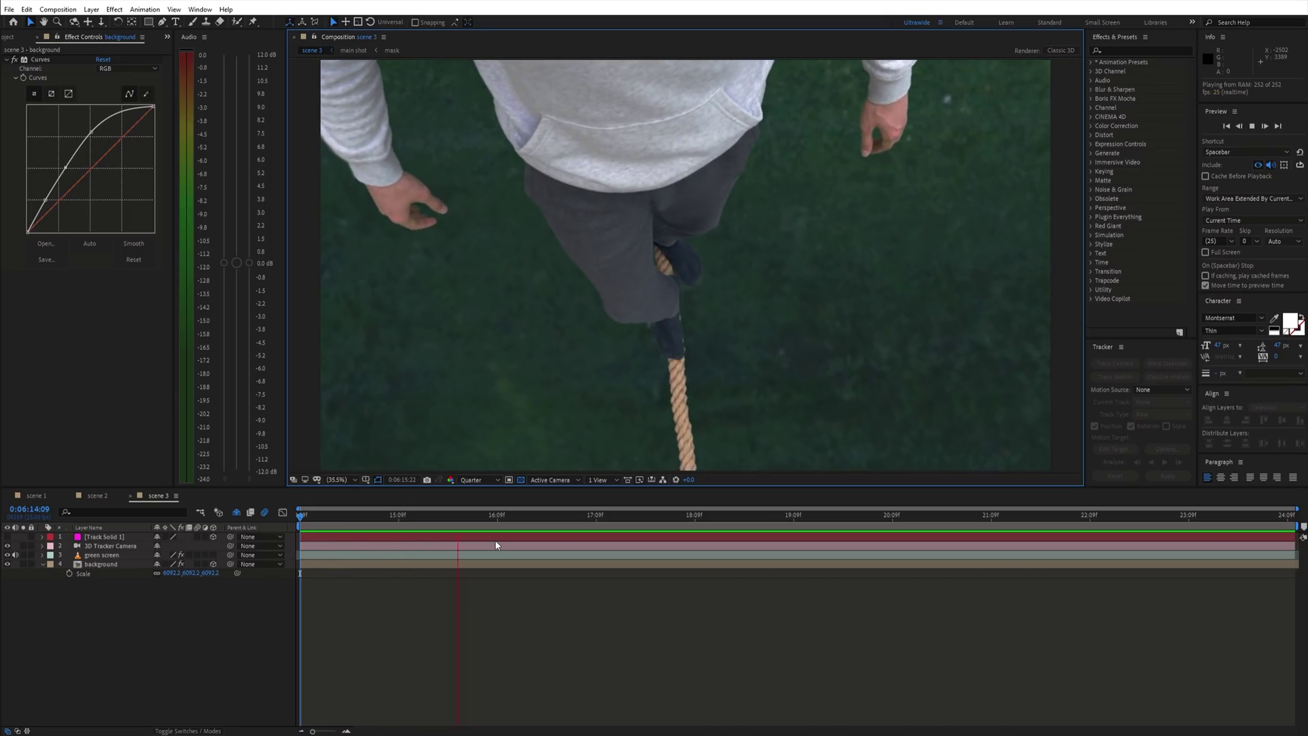
# - Apply Curves and bend the RGB curve down to darken the footage
pyautogui.hotkey('ctrl', 'space')
pyautogui.write('curves')
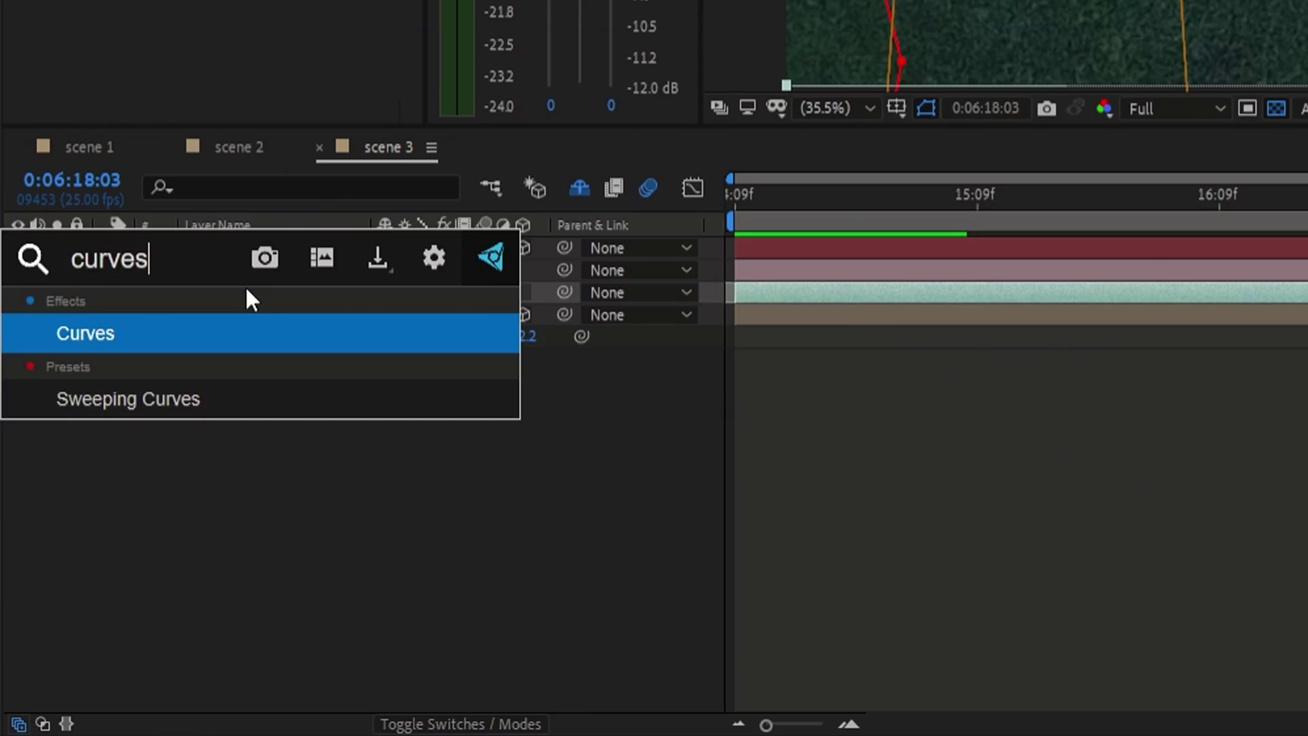
pyautogui.press('Return')
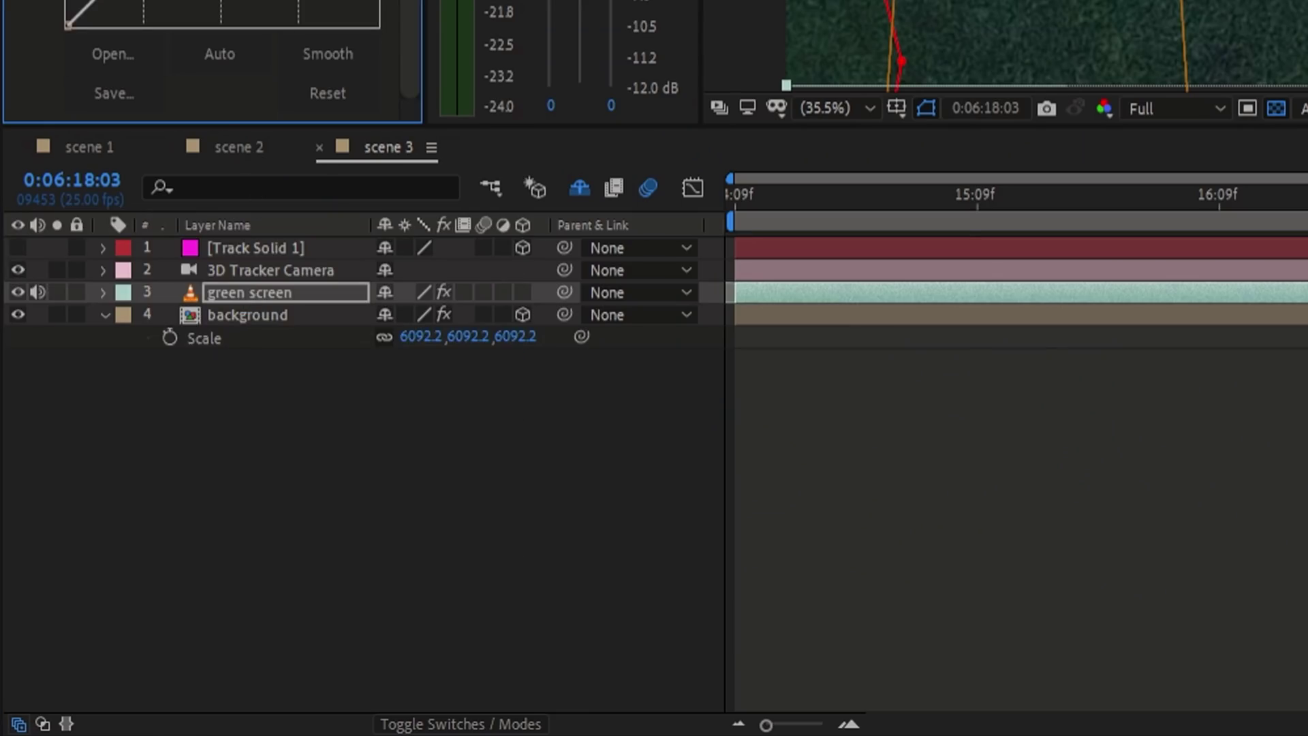
pyautogui.moveTo(119, 455)
pyautogui.mouseDown()
pyautogui.moveTo(130, 480)
pyautogui.moveTo(112, 481)
pyautogui.mouseUp()
pyautogui.click(191, 416)
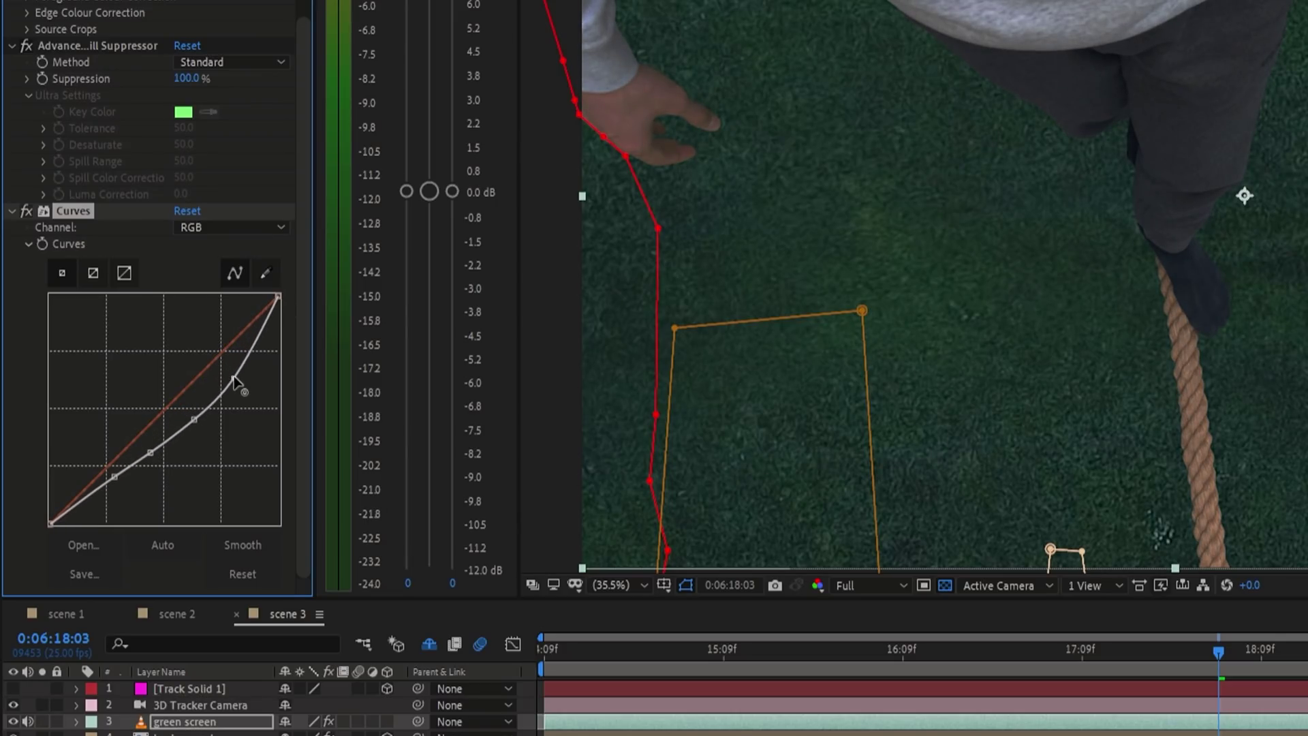
# - Apply Mesh Warp to the green screen layer
pyautogui.hotkey('ctrl', 'space')
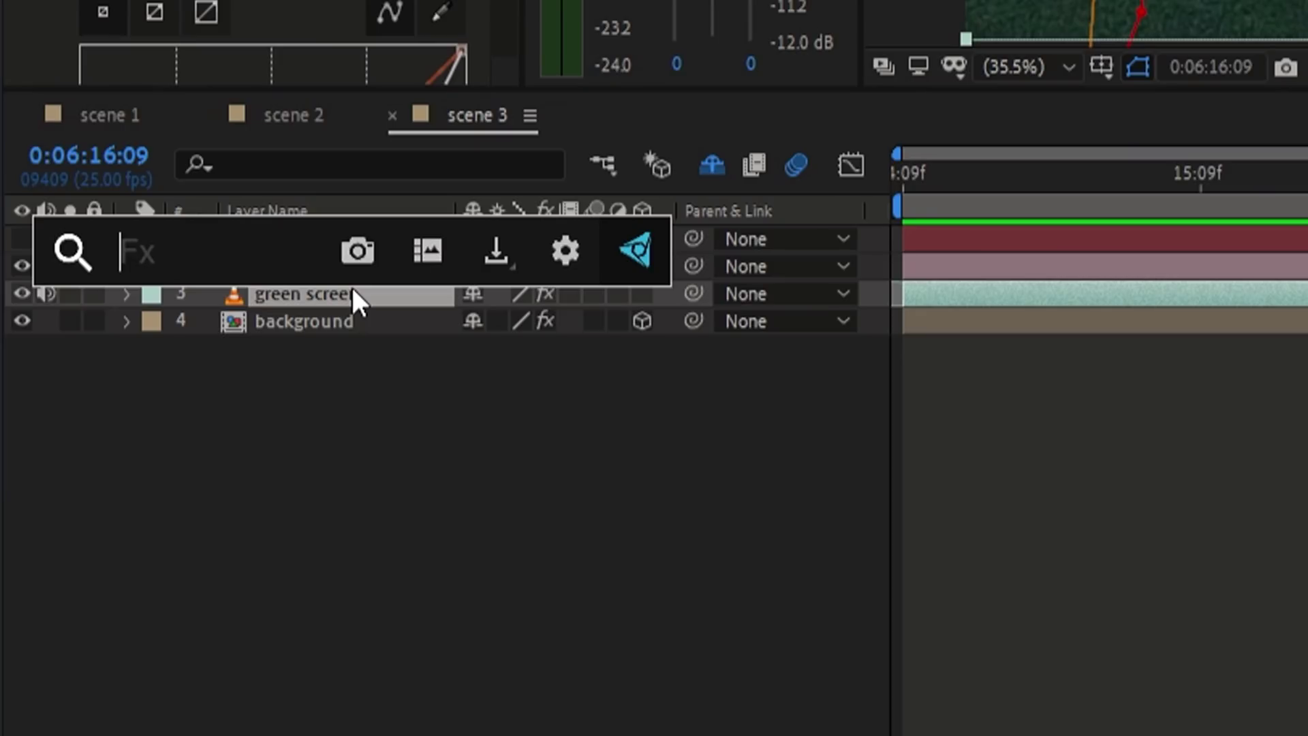
pyautogui.write('mesh')
pyautogui.press('Return')
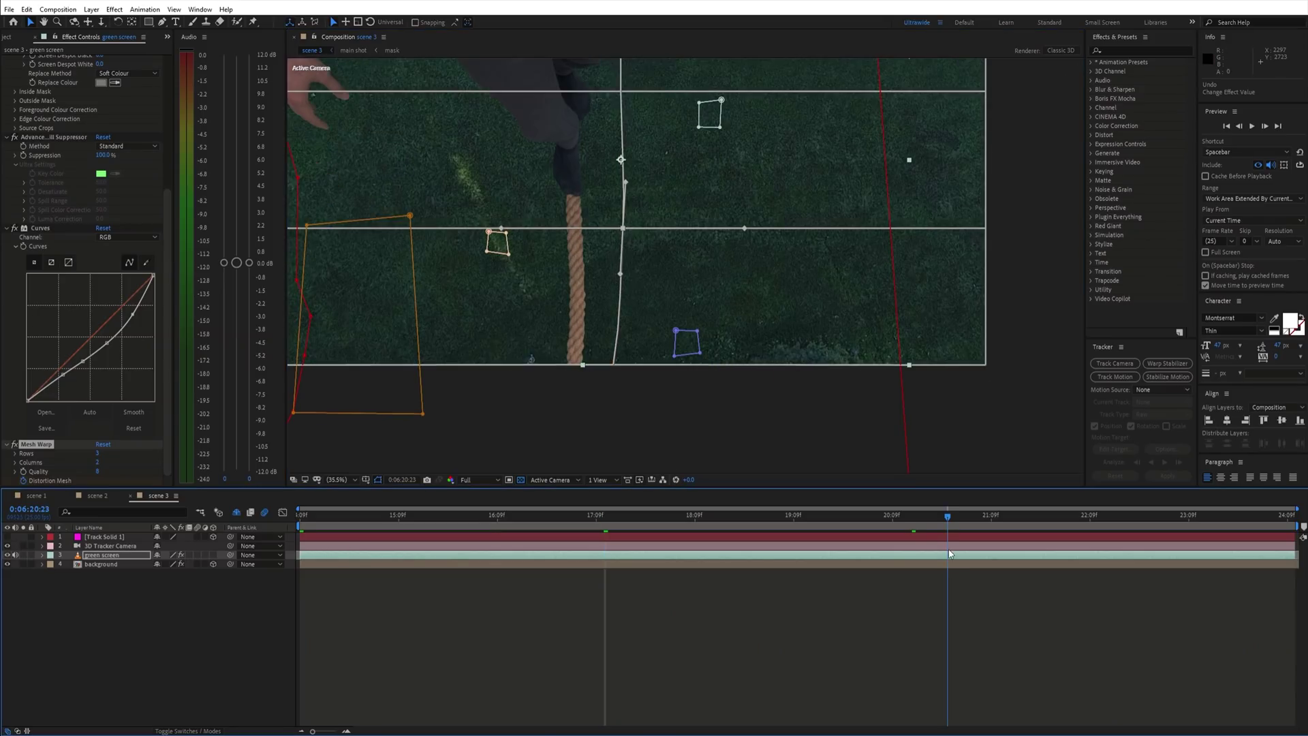
# - Drag the Mesh Warp's bottom-middle vertex down to bend the rope and preview playback
pyautogui.moveTo(621, 365); pyautogui.dragTo(615, 374)
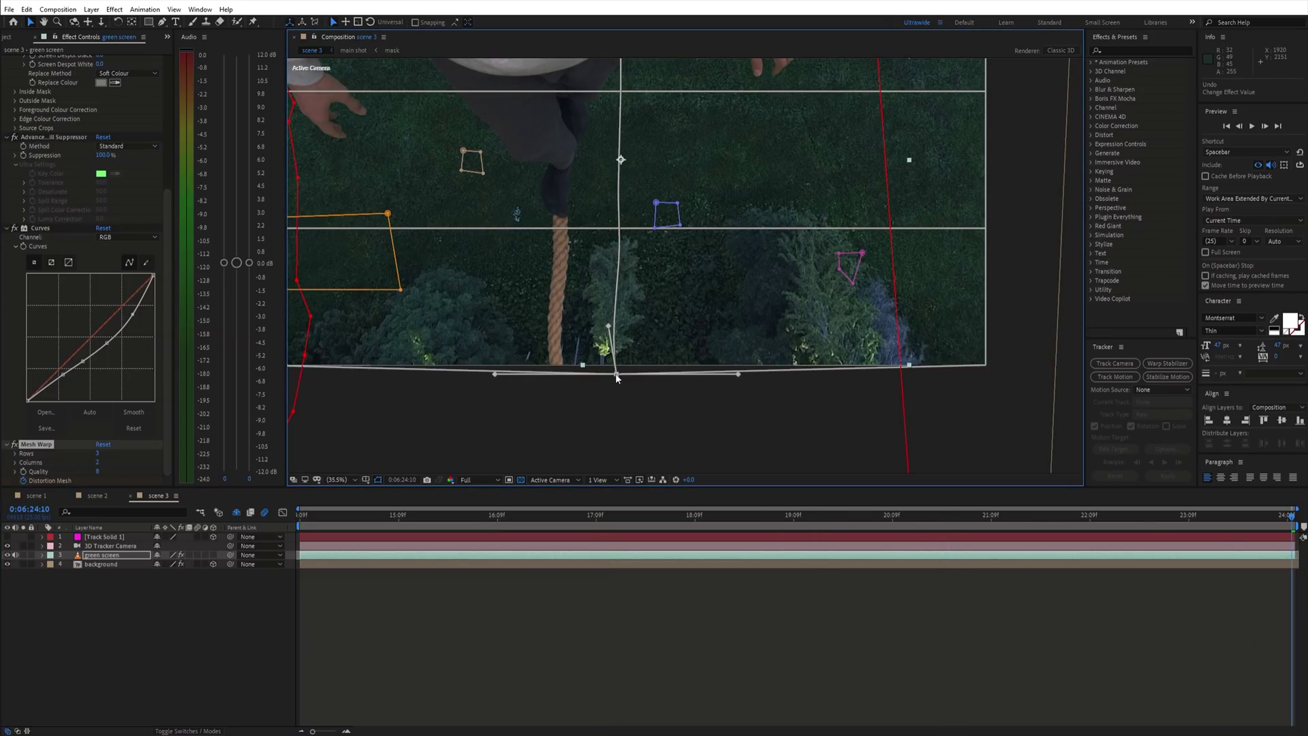
pyautogui.press('space')
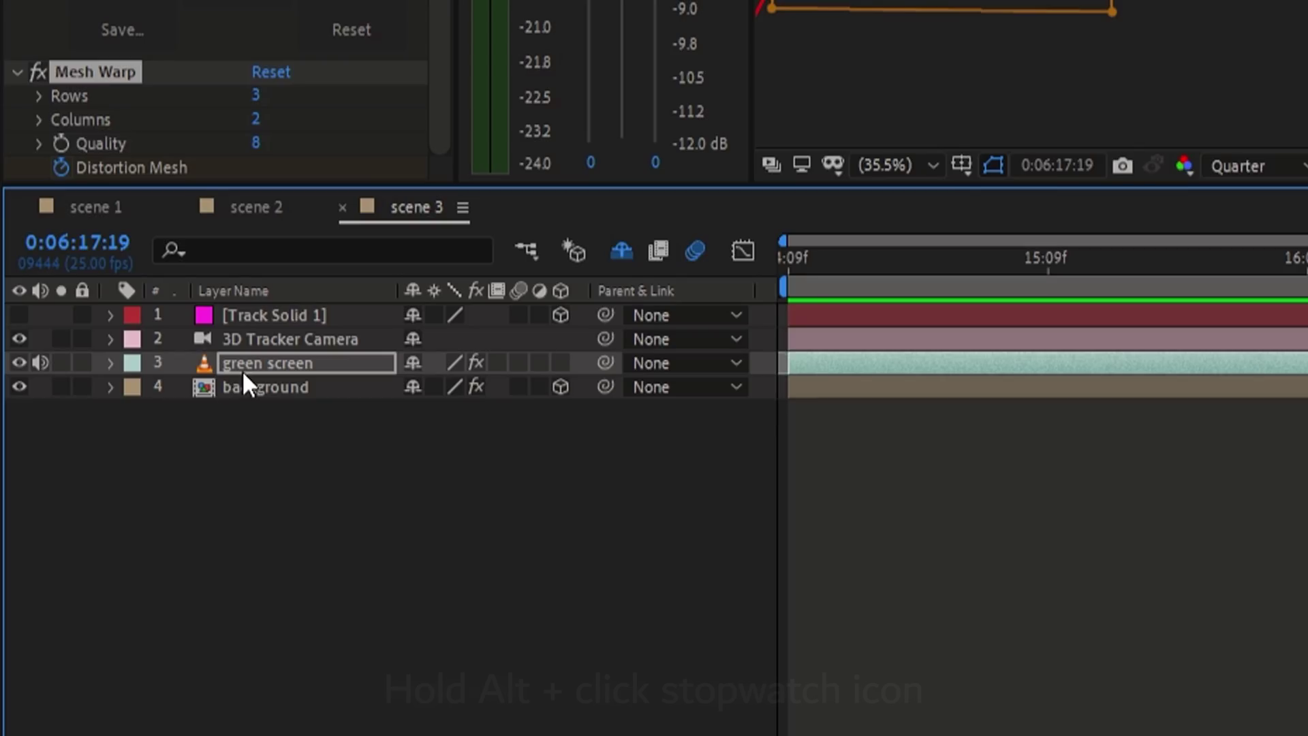
# - Give the background layer's Scale a wiggle() expression with amplitude 250 and preview it
pyautogui.click(99, 567)
pyautogui.press('s')
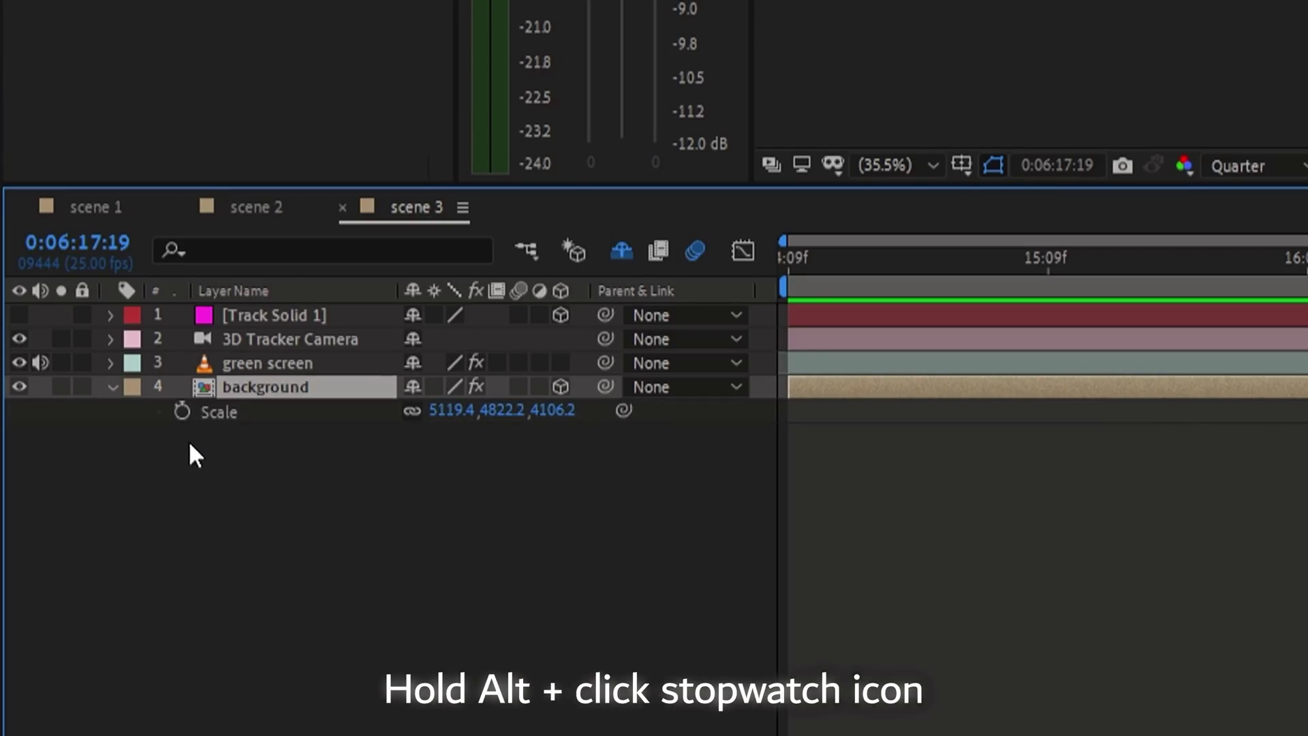
pyautogui.keyDown('alt'); pyautogui.click(182, 412); pyautogui.keyUp('alt')
pyautogui.write('wig')
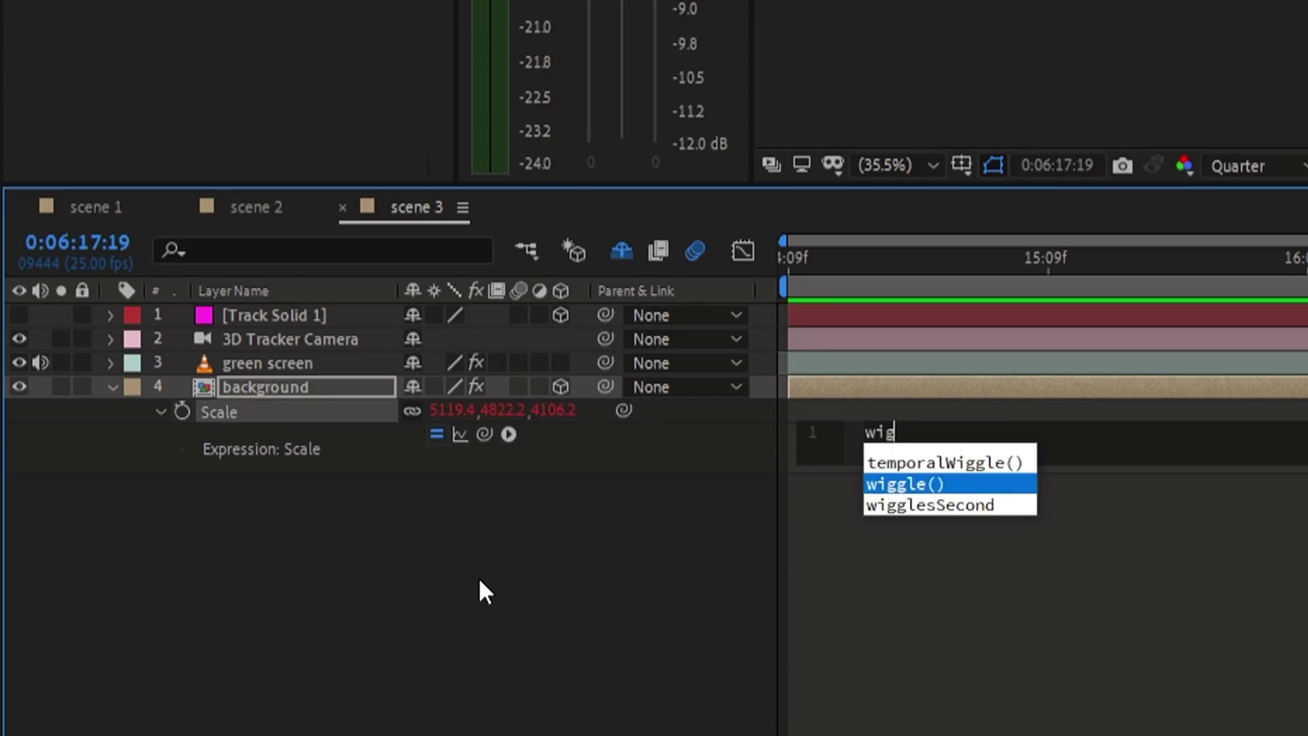
pyautogui.write(',250')
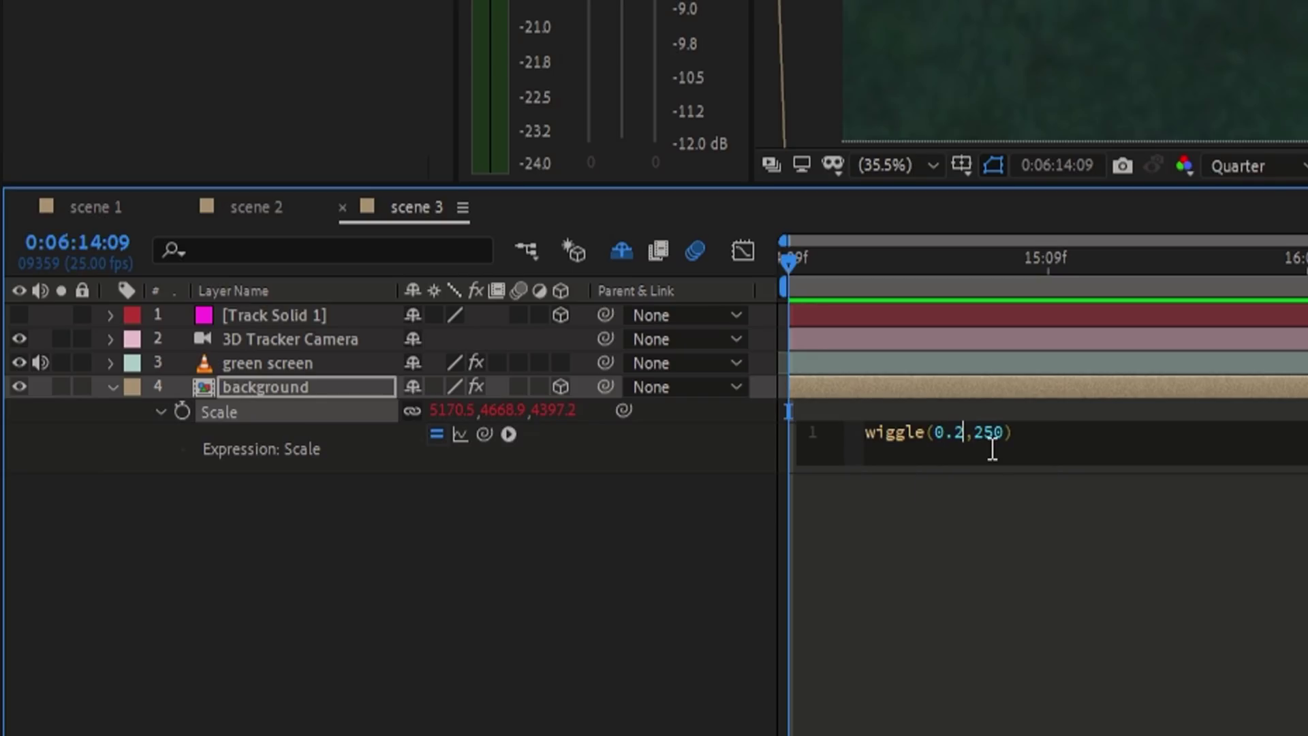
pyautogui.click(1045, 557)
pyautogui.press('space')
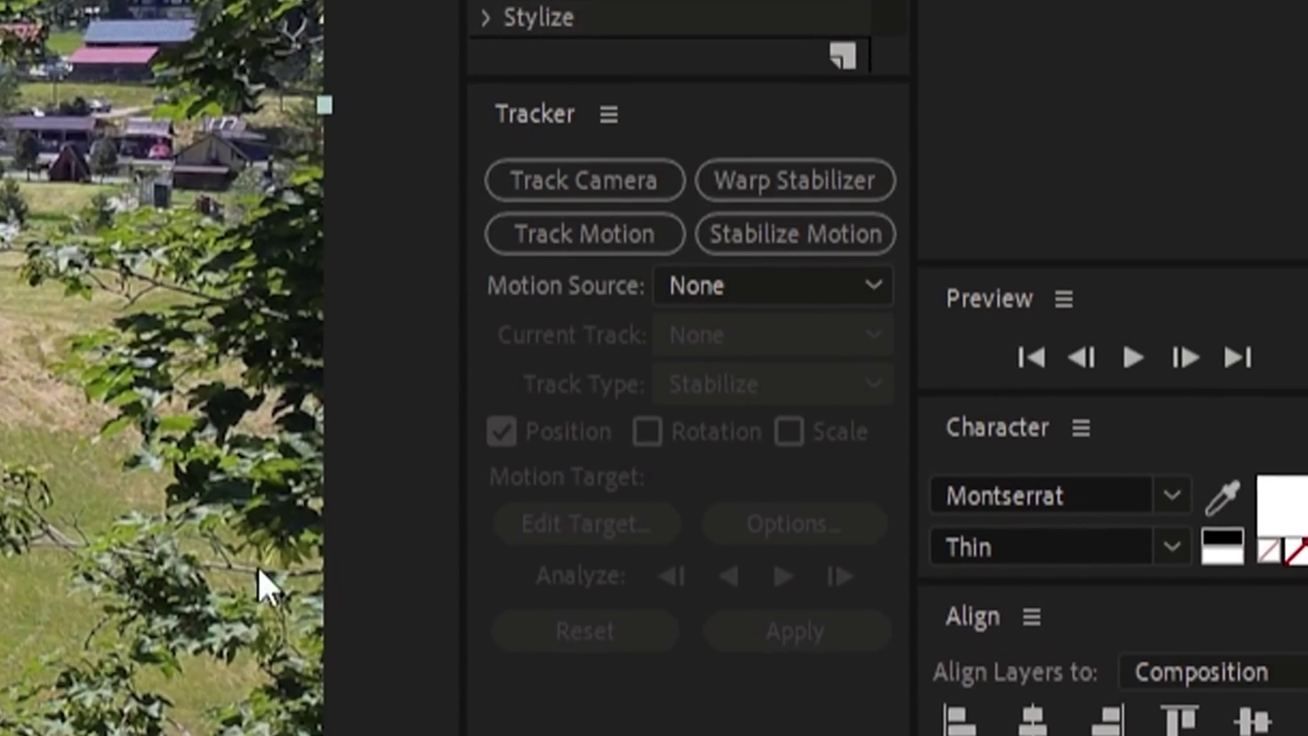
# - Camera-track the drone shot, set the road as ground plane and origin, and create a tracked solid and camera
pyautogui.click(553, 199)
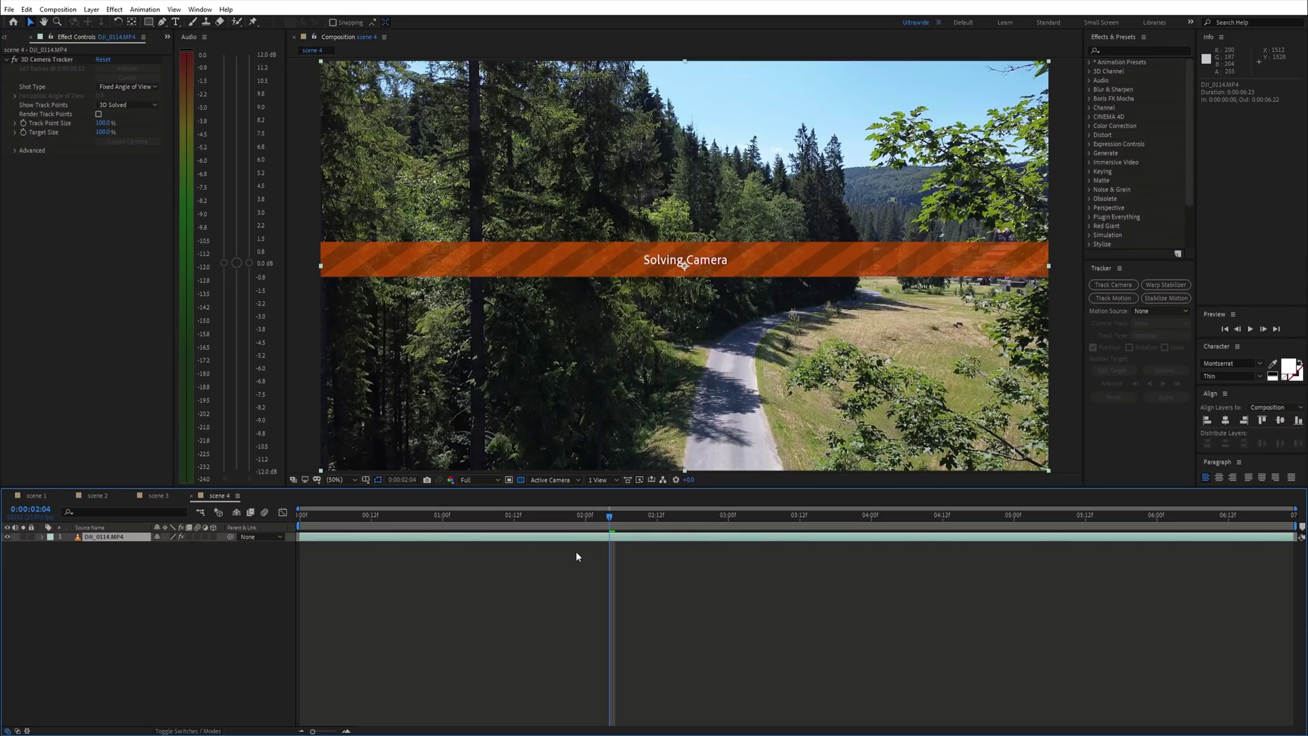
pyautogui.moveTo(538, 516); pyautogui.dragTo(752, 517)
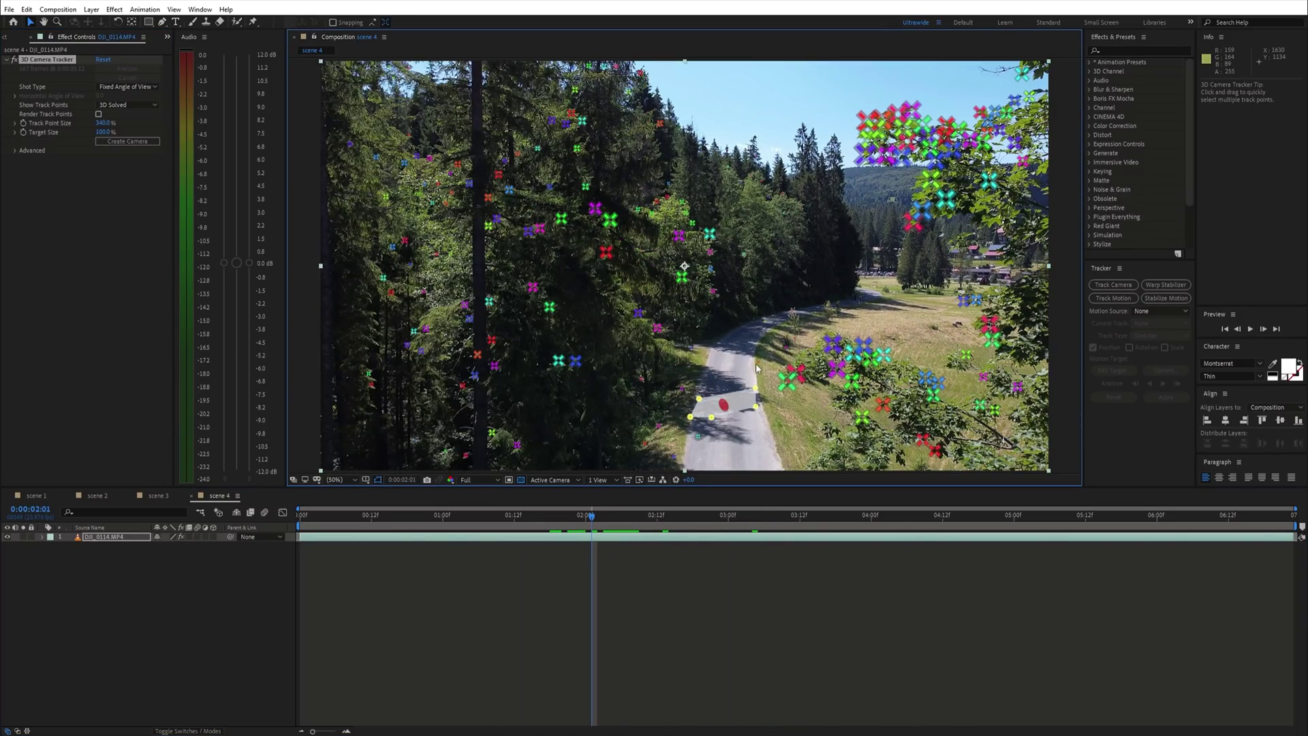
pyautogui.rightClick(698, 400)
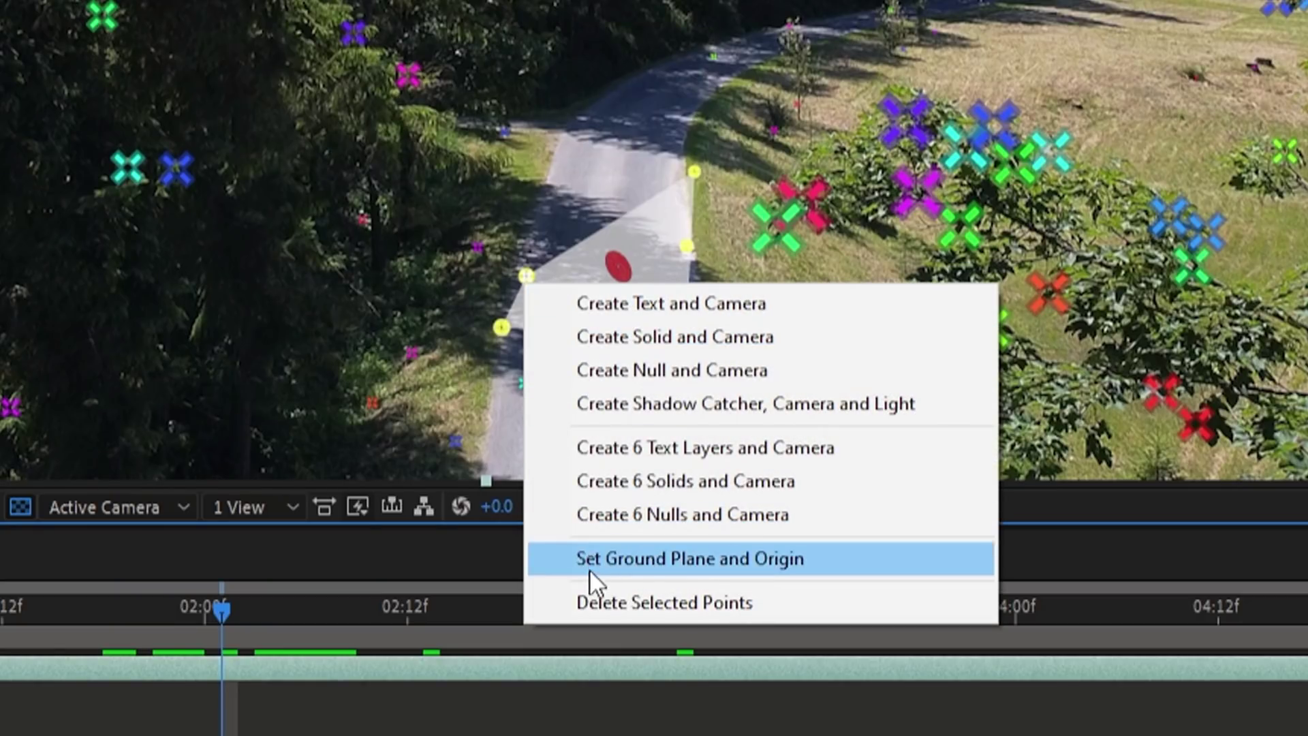
pyautogui.click(595, 560)
pyautogui.rightClick(530, 279)
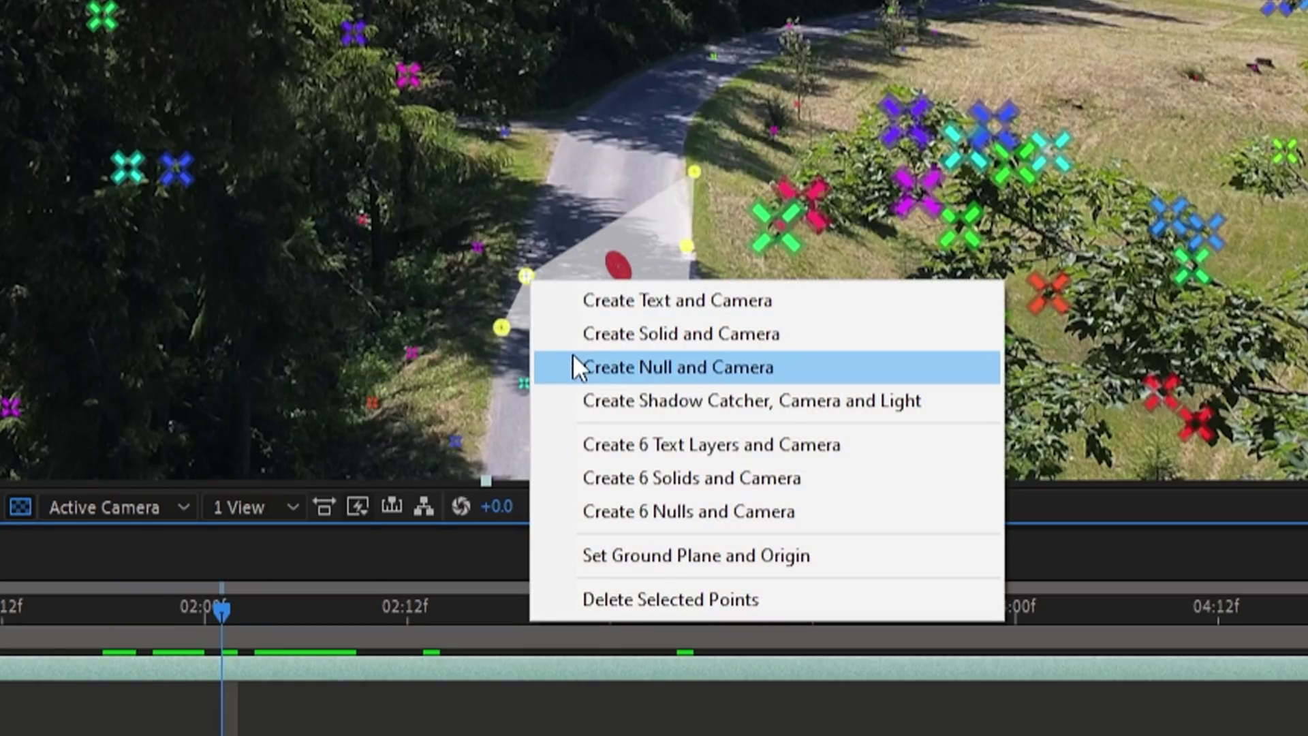
pyautogui.click(581, 334)
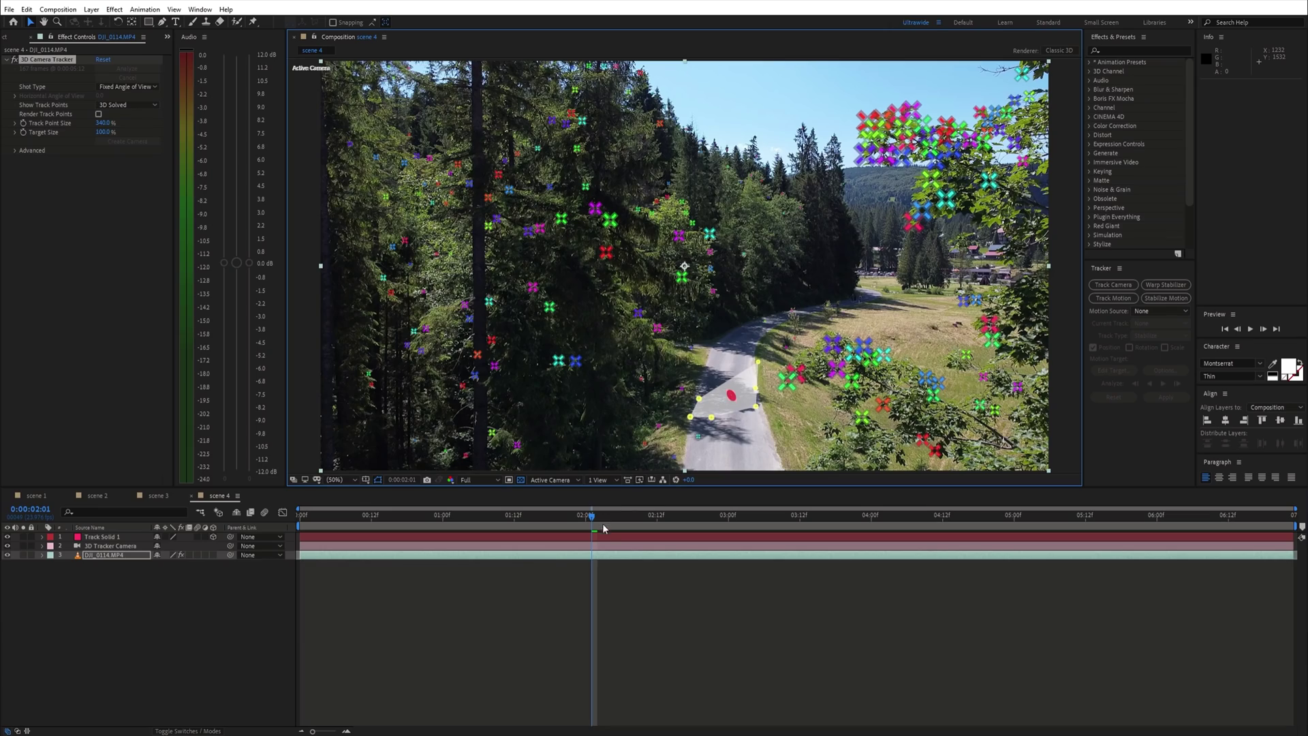
pyautogui.moveTo(602, 524); pyautogui.dragTo(643, 536)
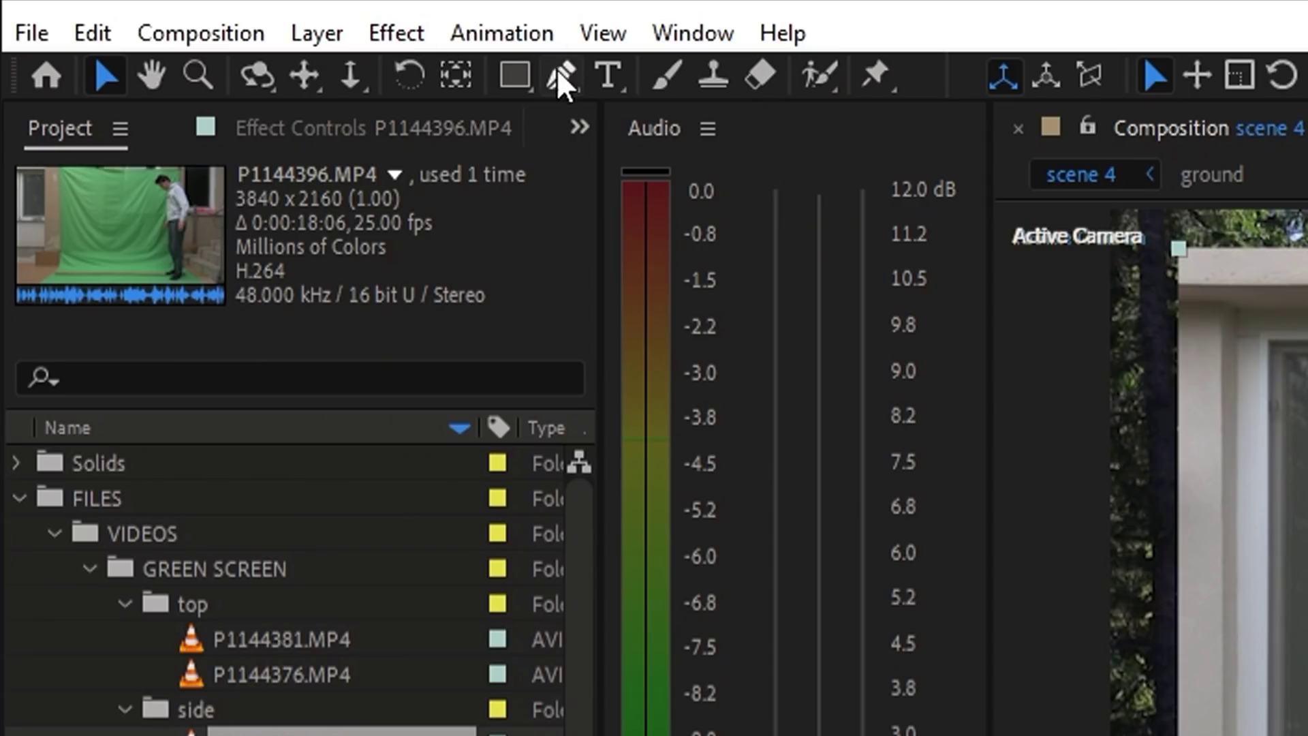
# - Mask the backdrop with the Pen tool and apply Keylight (1.2)
pyautogui.click(162, 22)
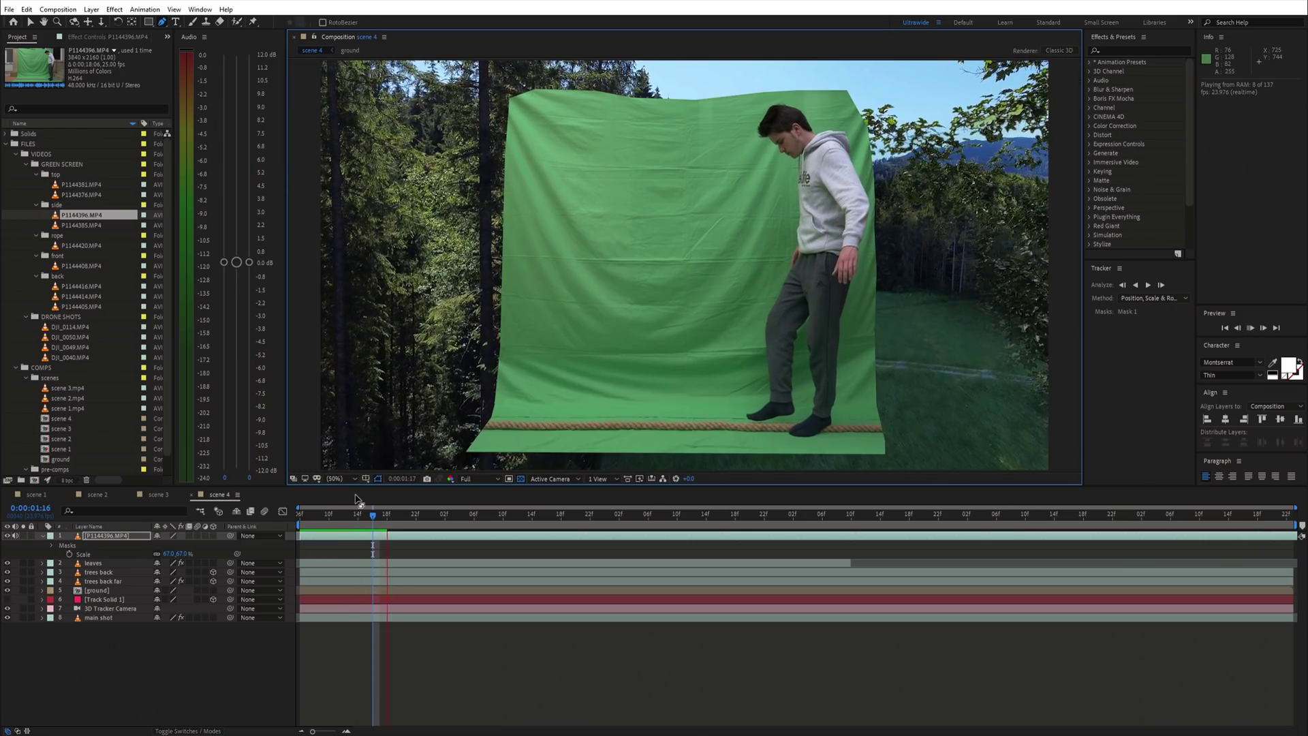
pyautogui.hotkey('ctrl', 'space')
pyautogui.write('key')
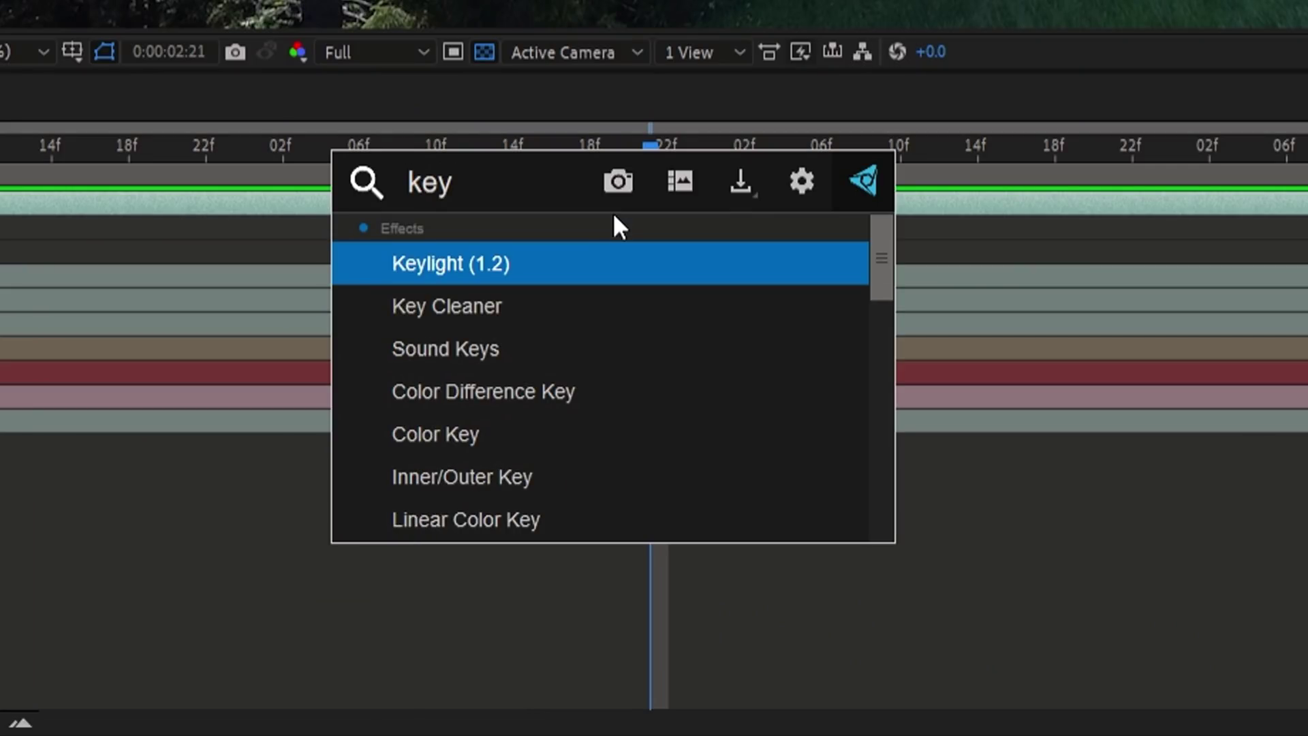
pyautogui.press('Return')
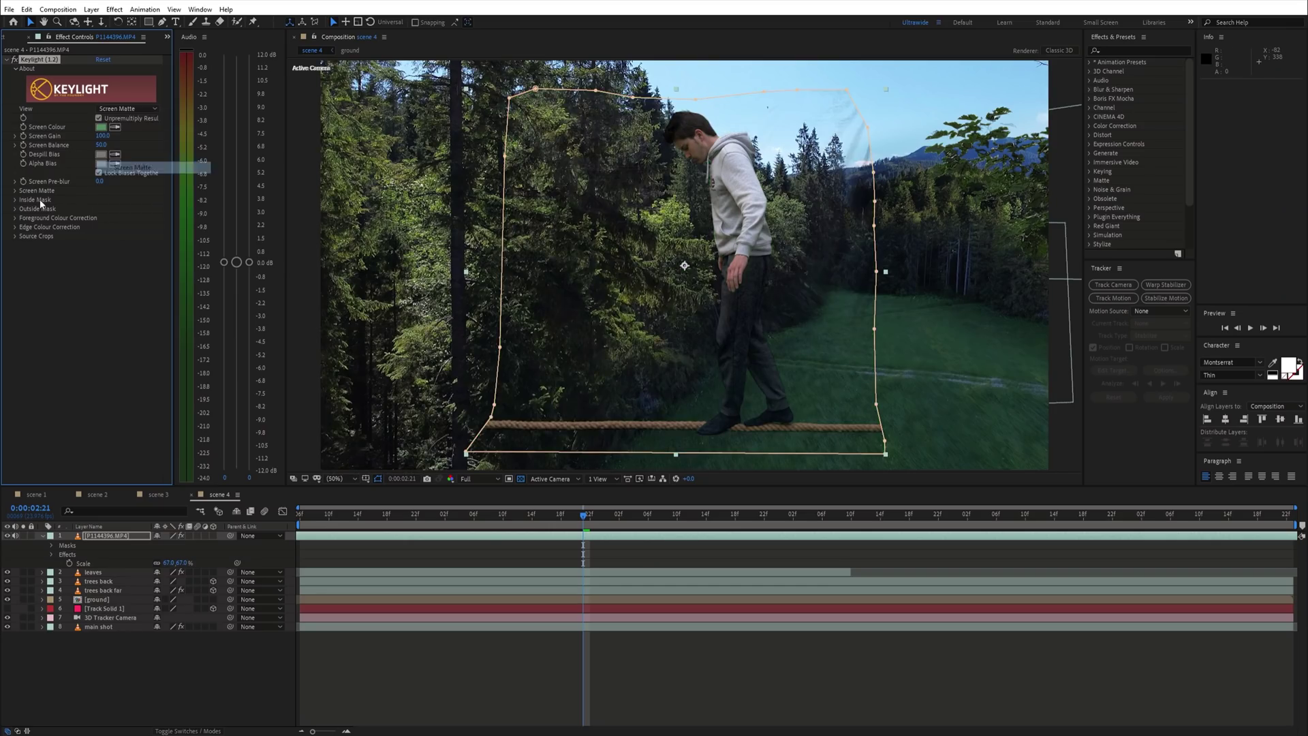
# - Tune the Screen Matte, view Intermediate Result, and feather the mask edge by 6 pixels
pyautogui.click(15, 191)
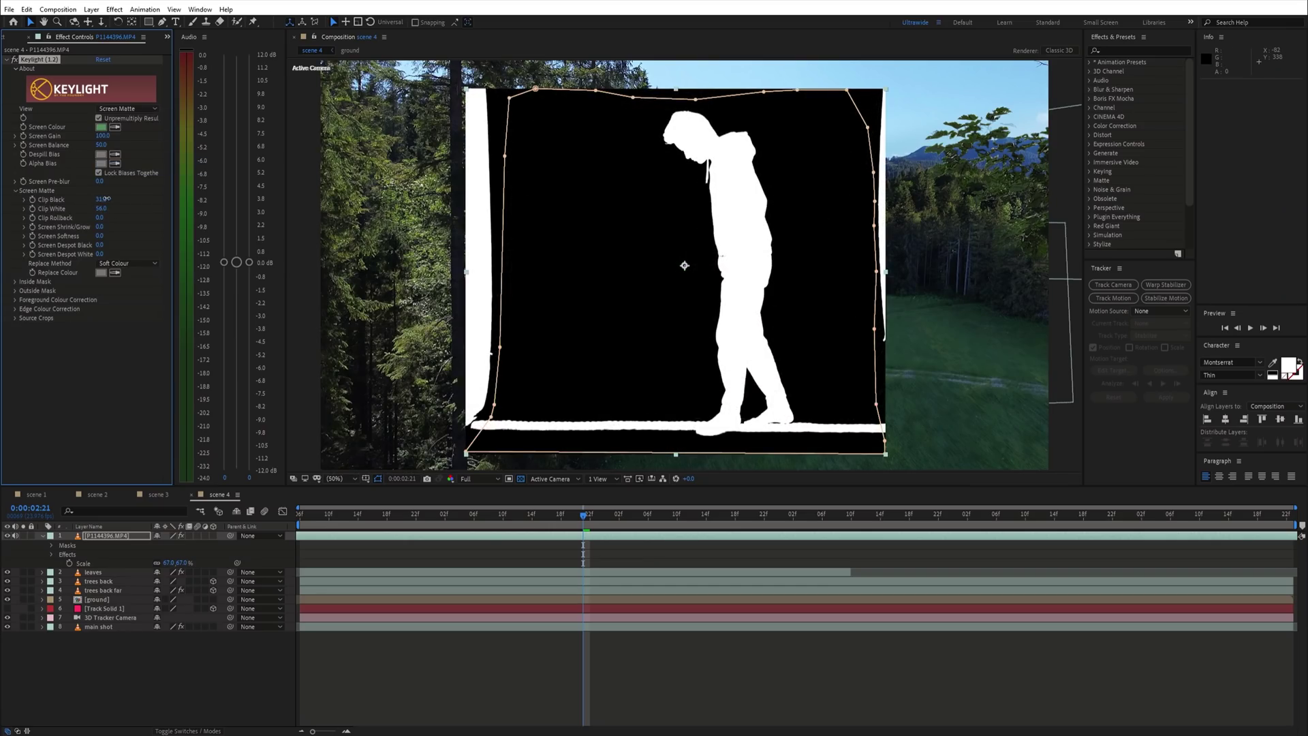
pyautogui.click(128, 108)
pyautogui.click(122, 227)
pyautogui.click(23, 535)
pyautogui.press('space')
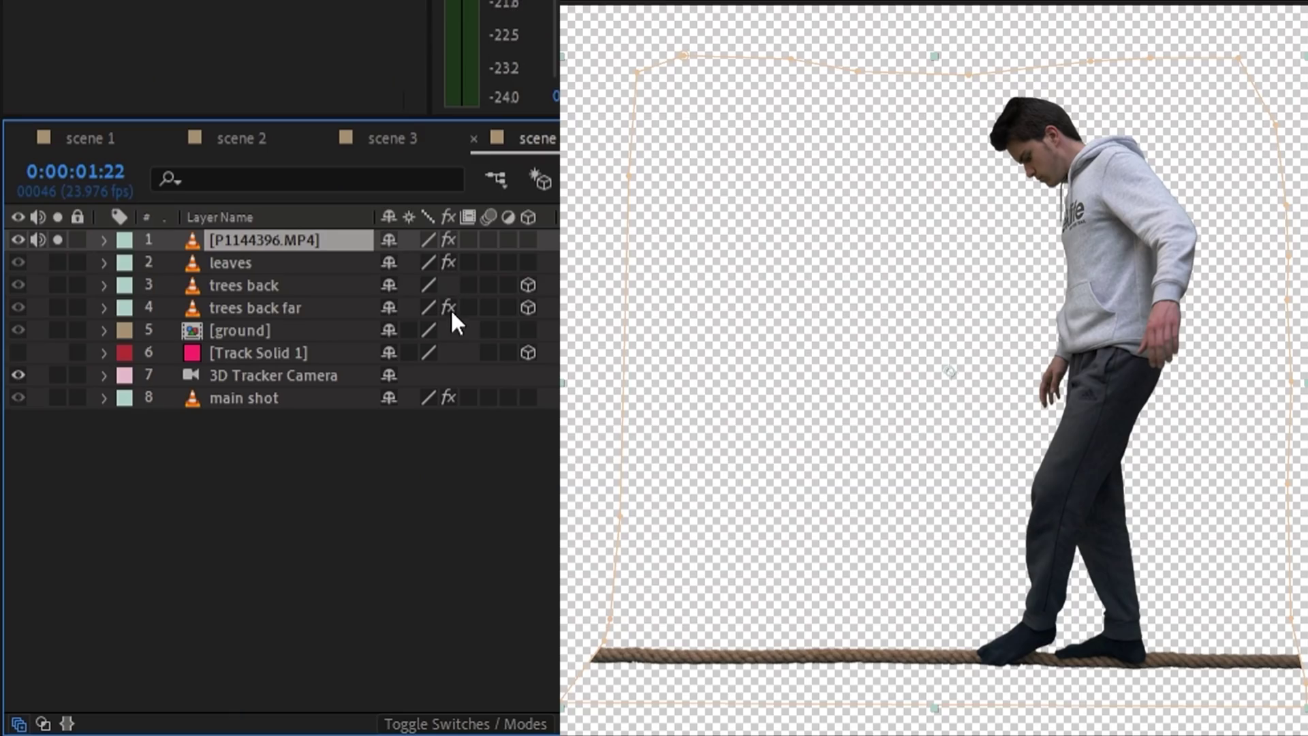
pyautogui.press('m')
pyautogui.press('m')
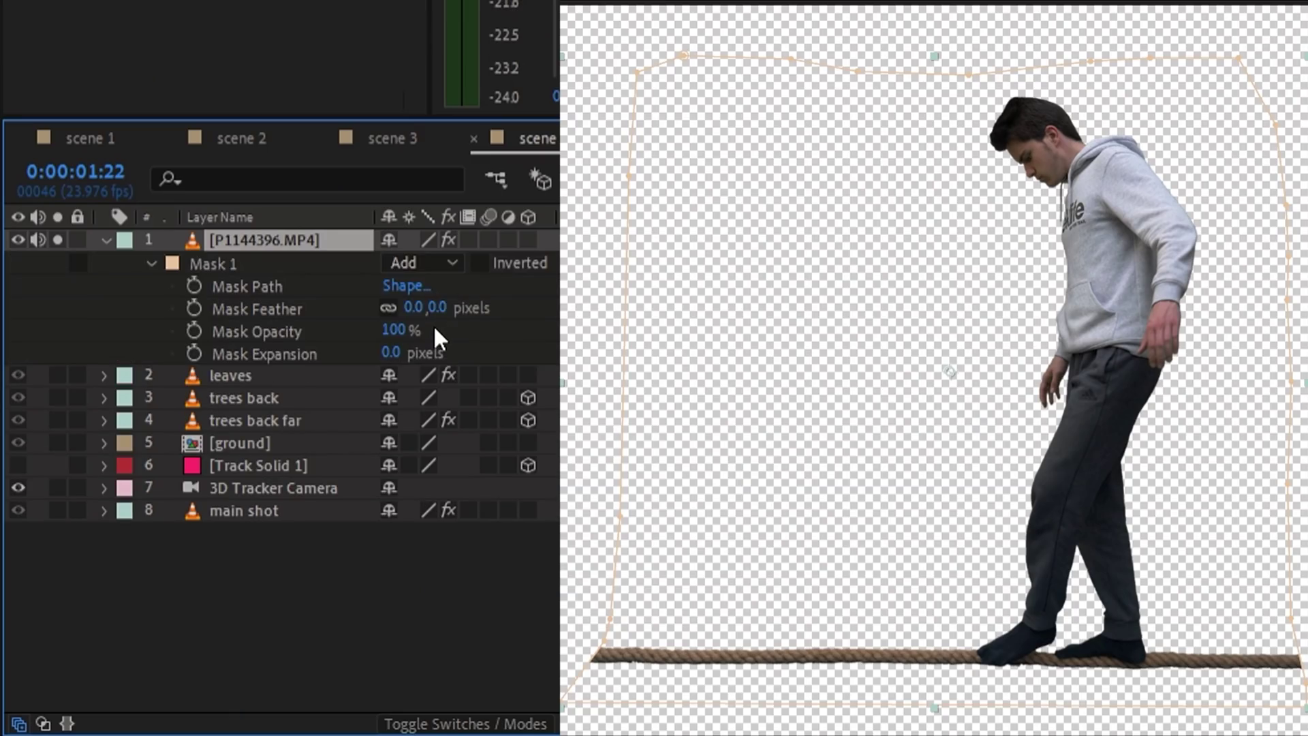
pyautogui.moveTo(414, 308); pyautogui.dragTo(428, 312)
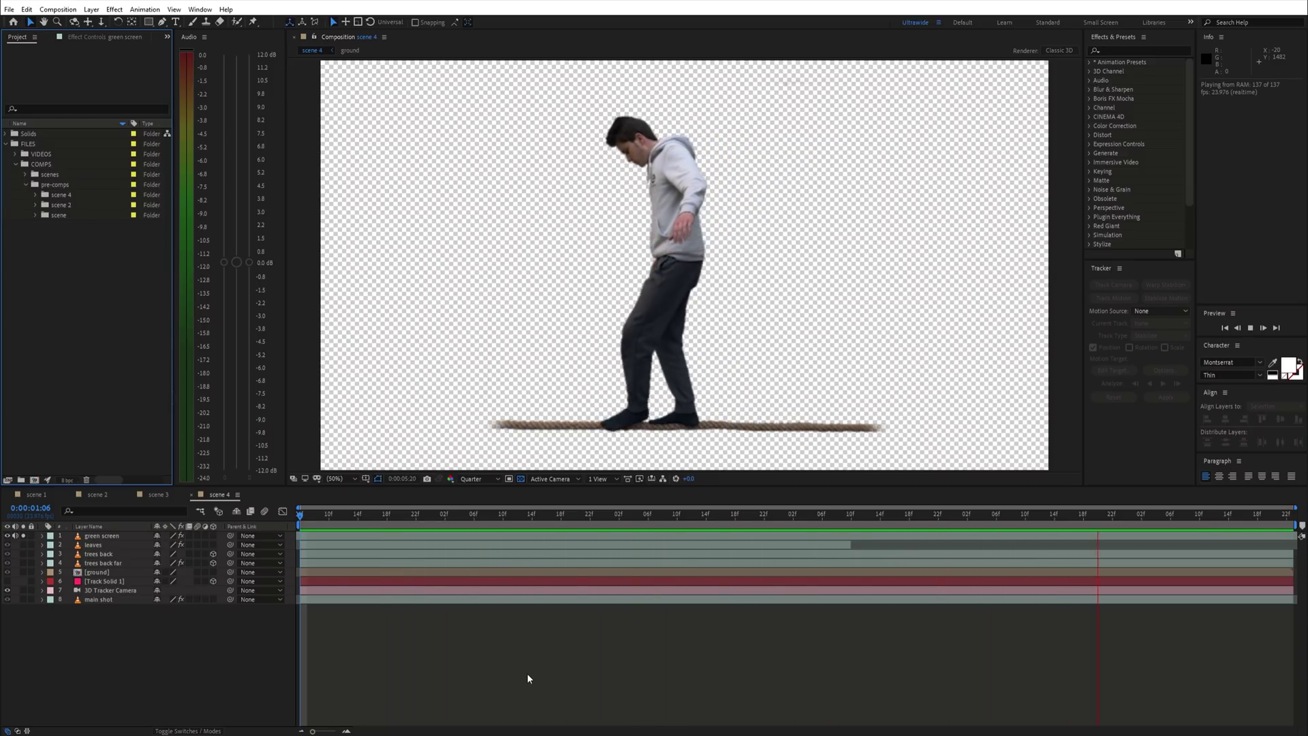
# - Shrink the green screen layer to 21% scale and move the walker up into the trees
pyautogui.press('space')
pyautogui.press('s')
pyautogui.moveTo(176, 545); pyautogui.dragTo(169, 545)
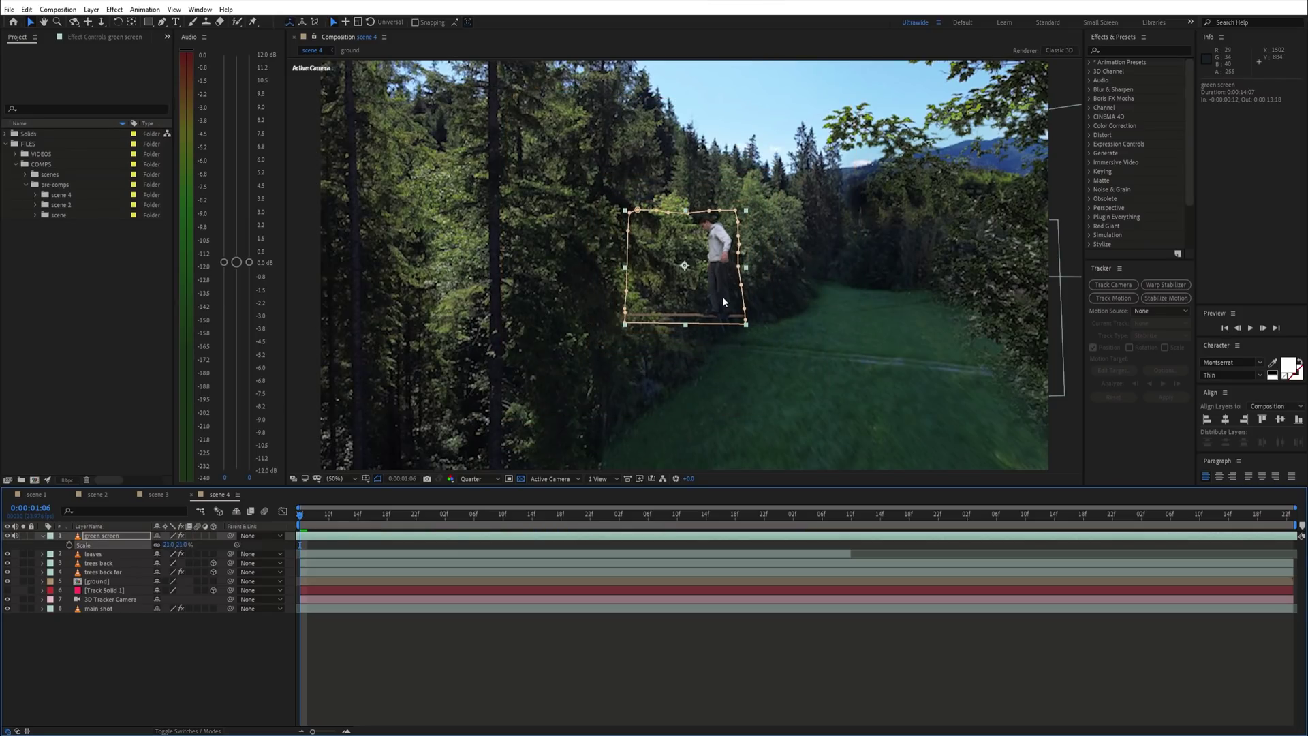
pyautogui.moveTo(722, 300); pyautogui.dragTo(739, 283)
pyautogui.click(554, 620)
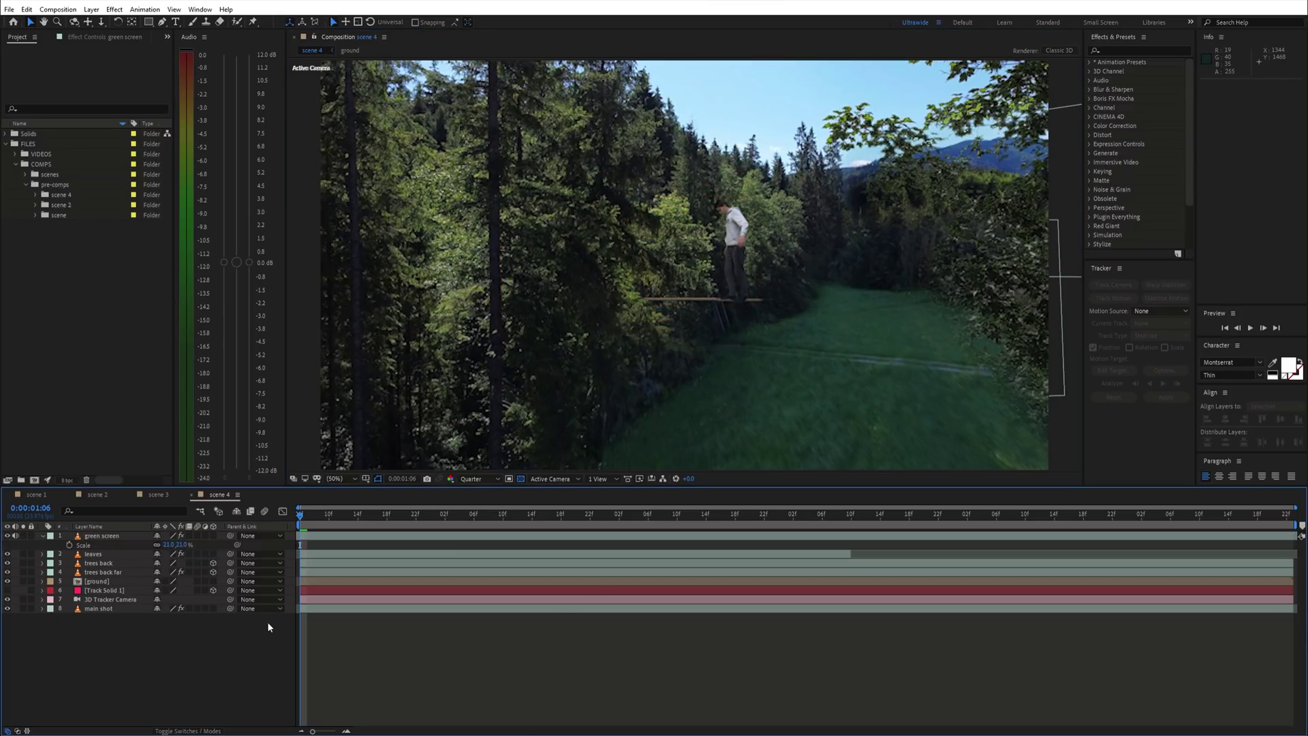
# - Pre-compose the green screen layer as 'green screen pre-comp' with Move all attributes
pyautogui.rightClick(102, 536)
pyautogui.click(154, 475)
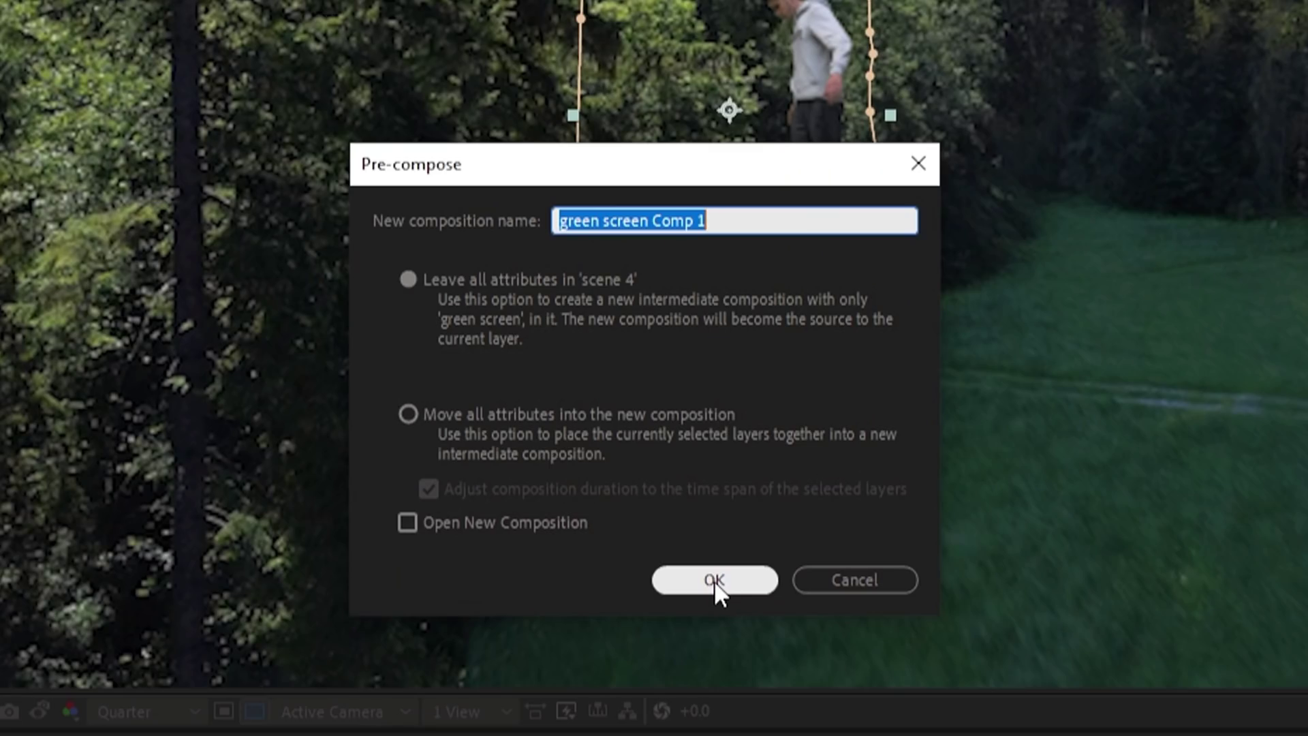
pyautogui.click(599, 417)
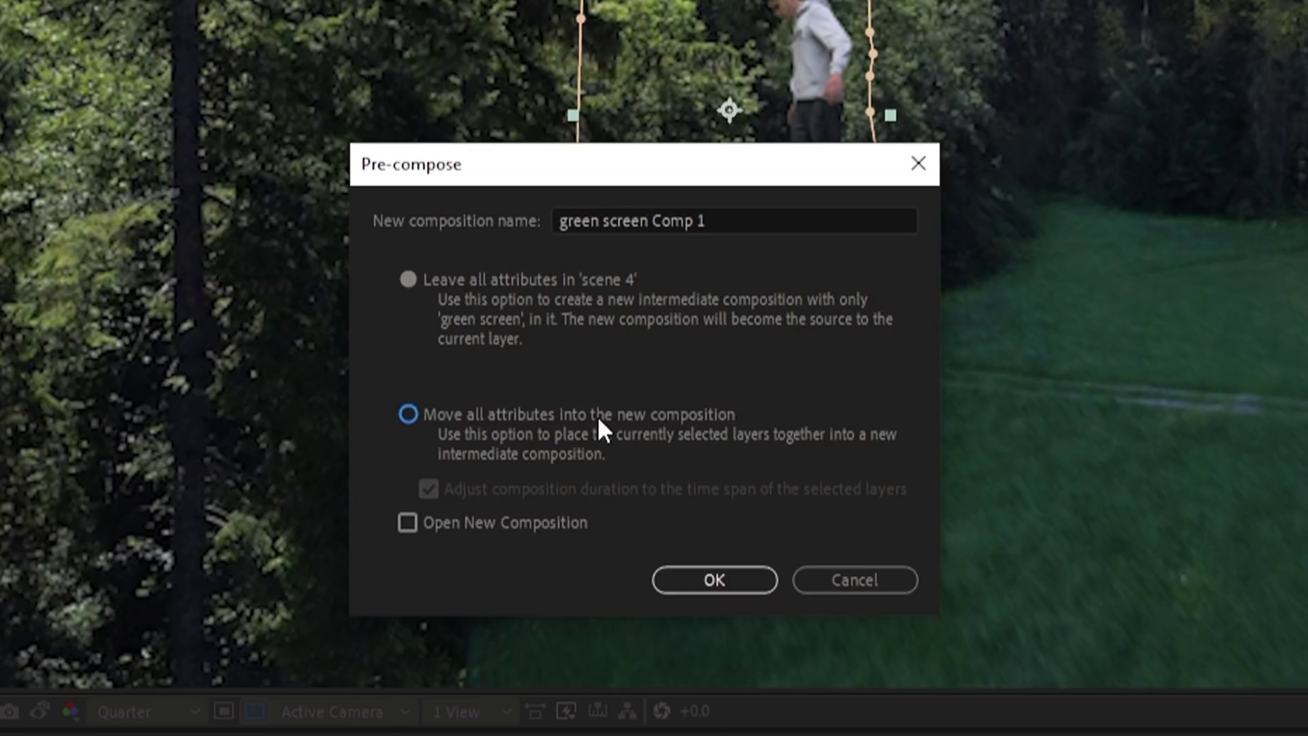
pyautogui.click(711, 579)
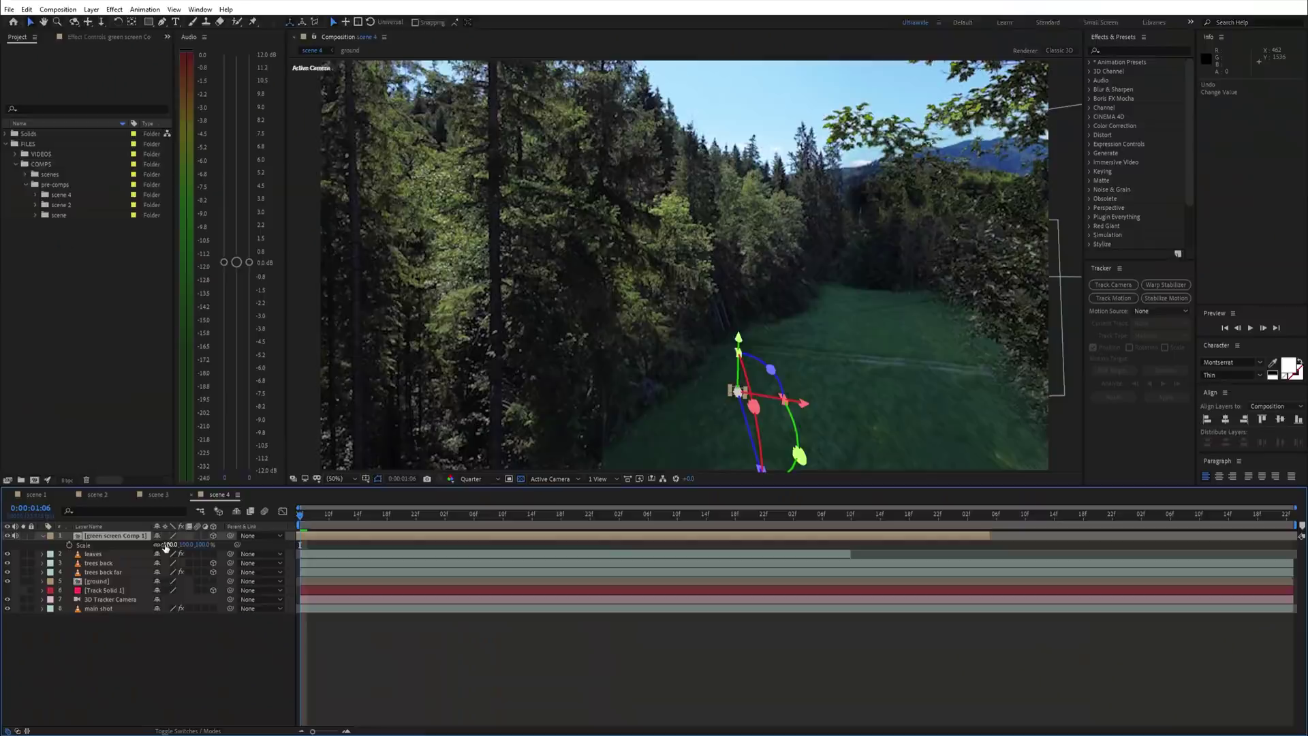
# - Raise the nested walker to position 4889.5, -30851.2, 405.5 in the trees and preview
pyautogui.press('s')
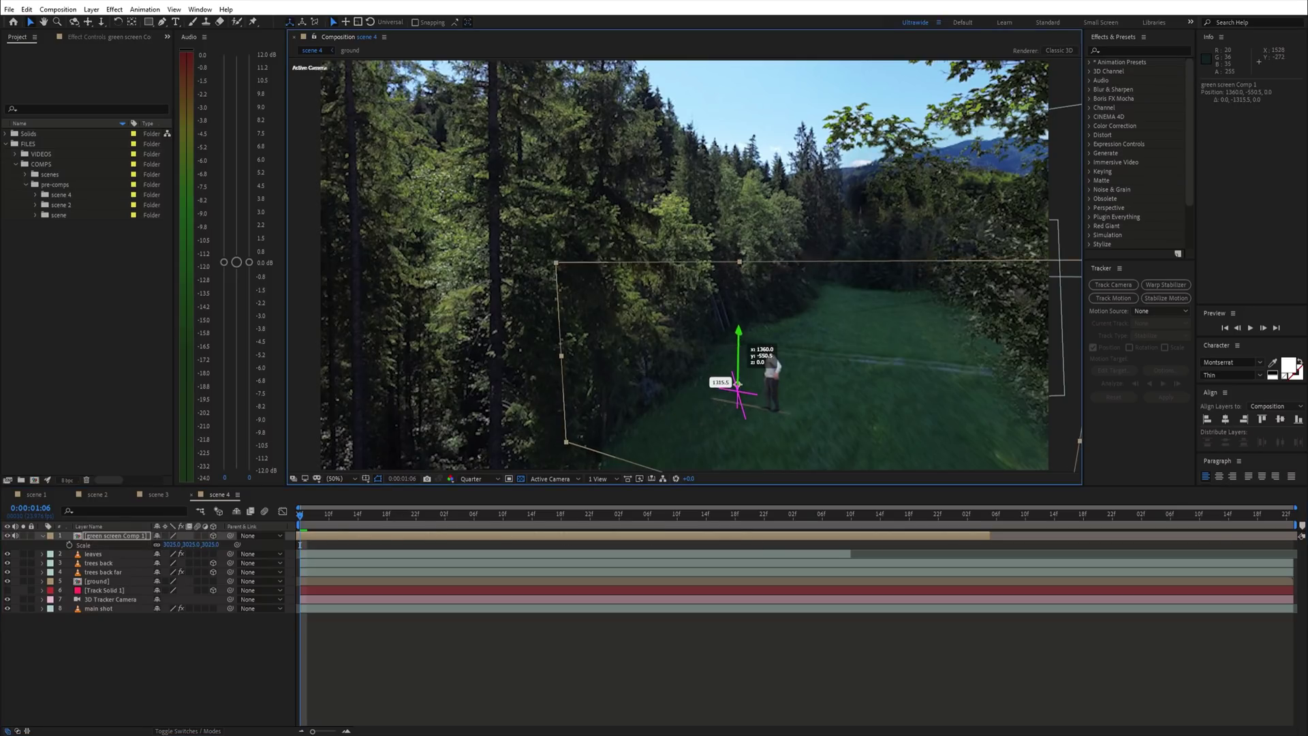
pyautogui.moveTo(737, 384); pyautogui.dragTo(803, 234)
pyautogui.press('p')
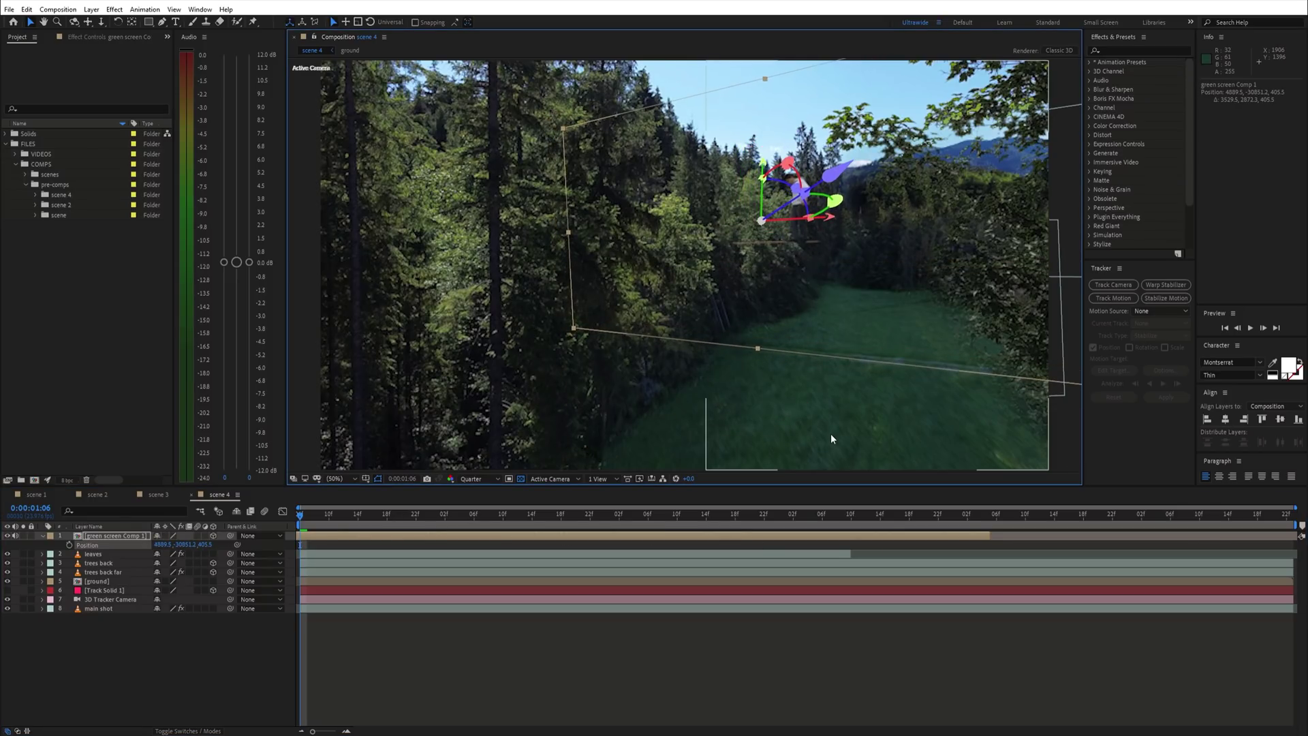
pyautogui.press('space')
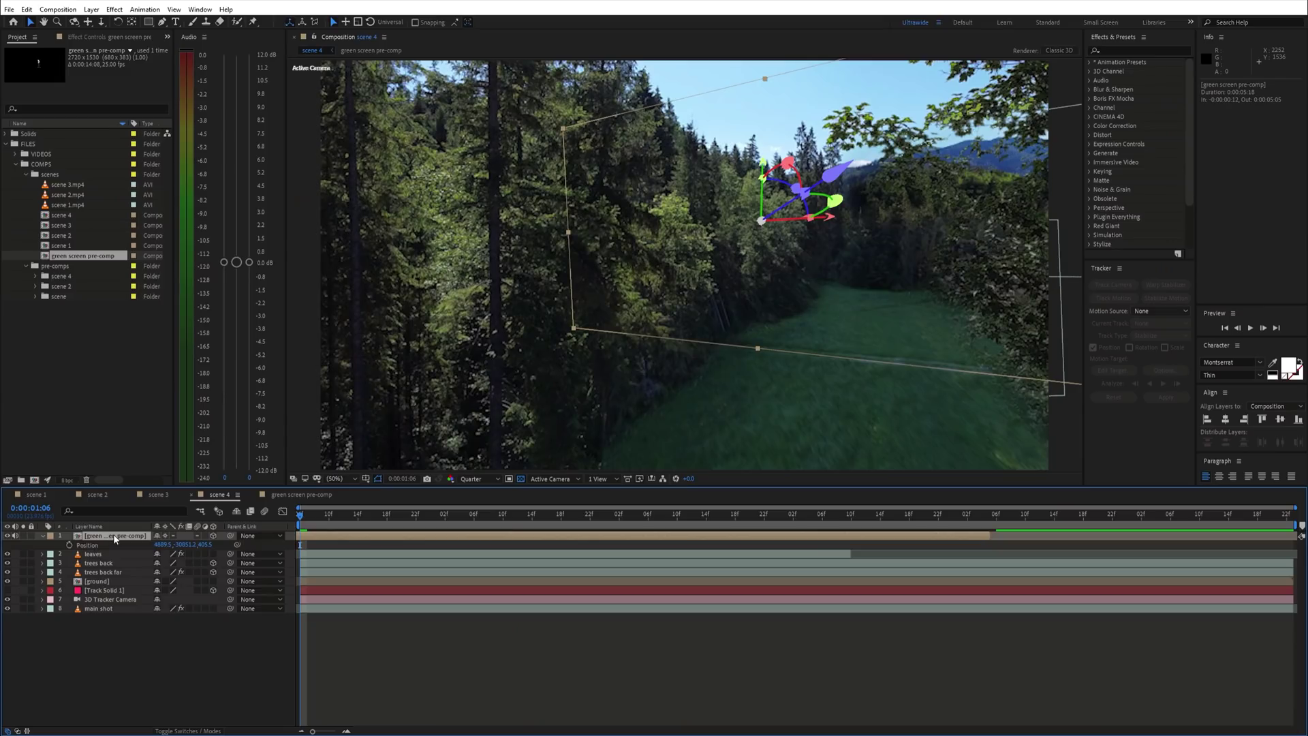
# - Copy the 3D Tracker Camera from scene 4 into the green screen pre-comp
pyautogui.click(525, 673)
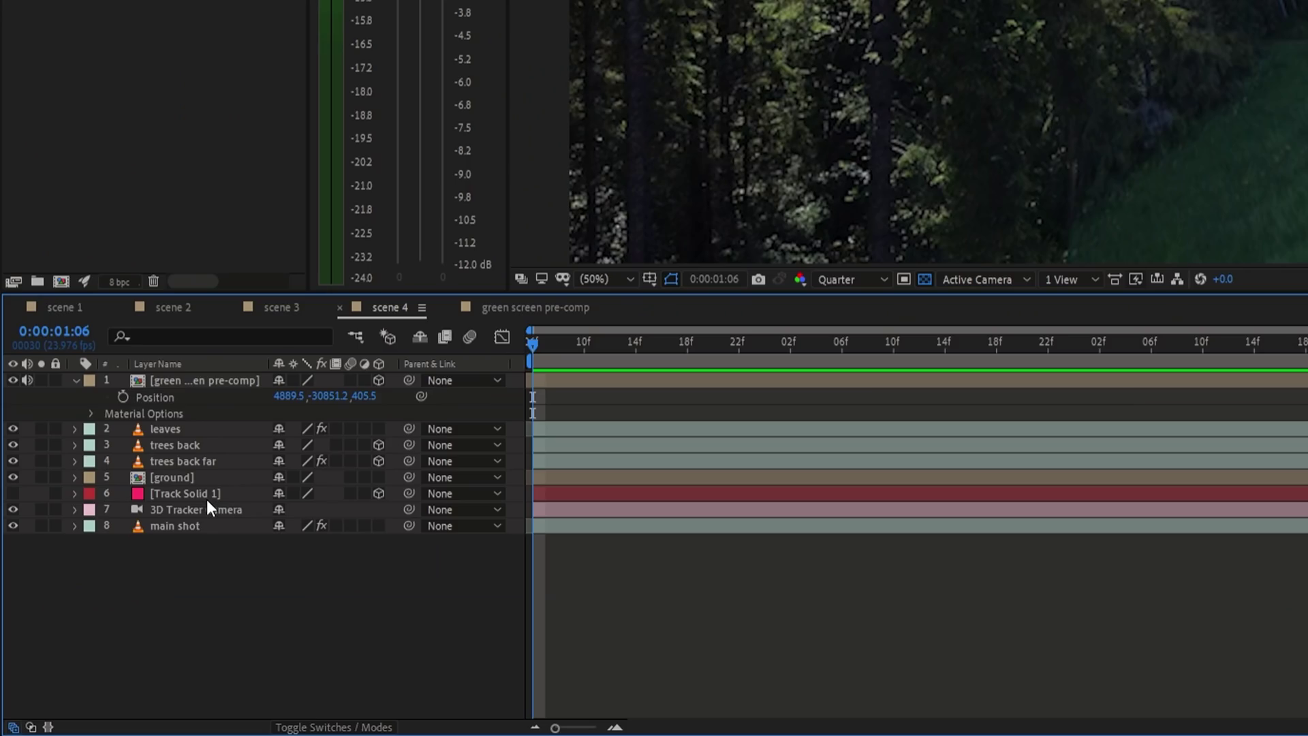
pyautogui.click(116, 606)
pyautogui.click(295, 493)
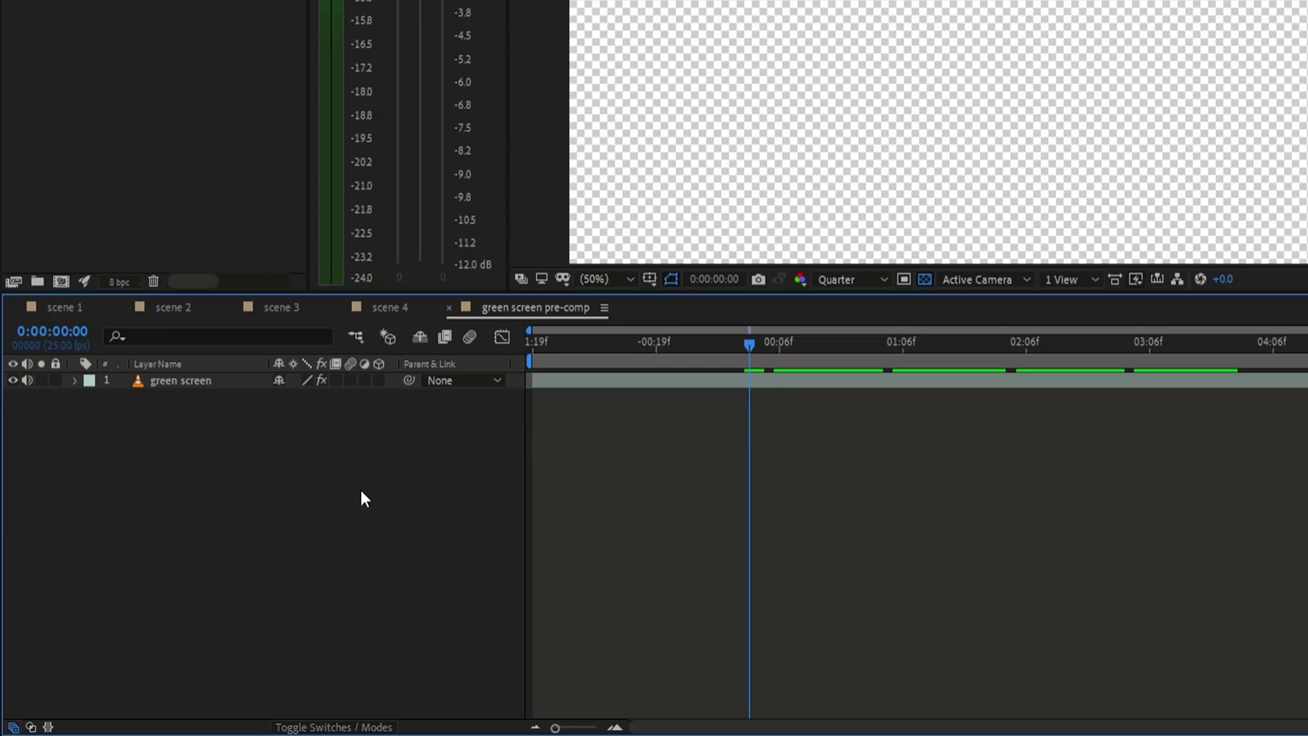
pyautogui.hotkey('ctrl', '[')
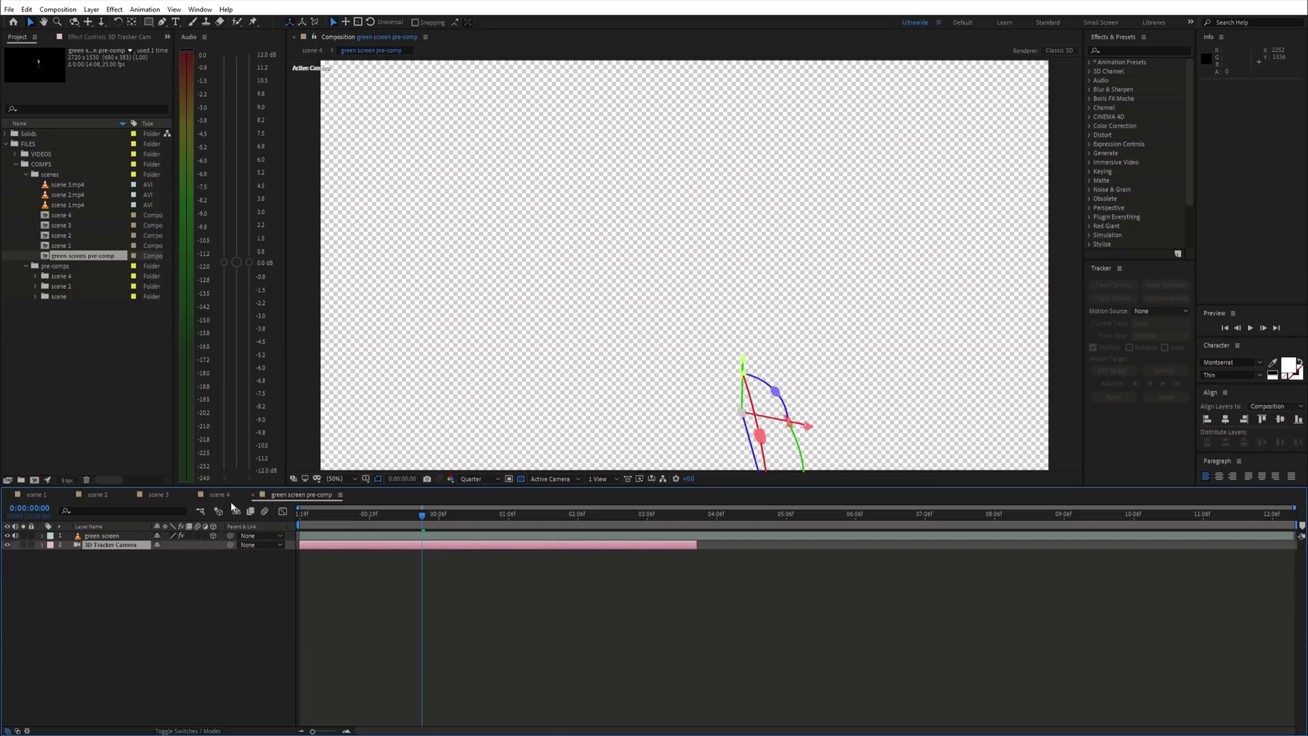
pyautogui.click(230, 496)
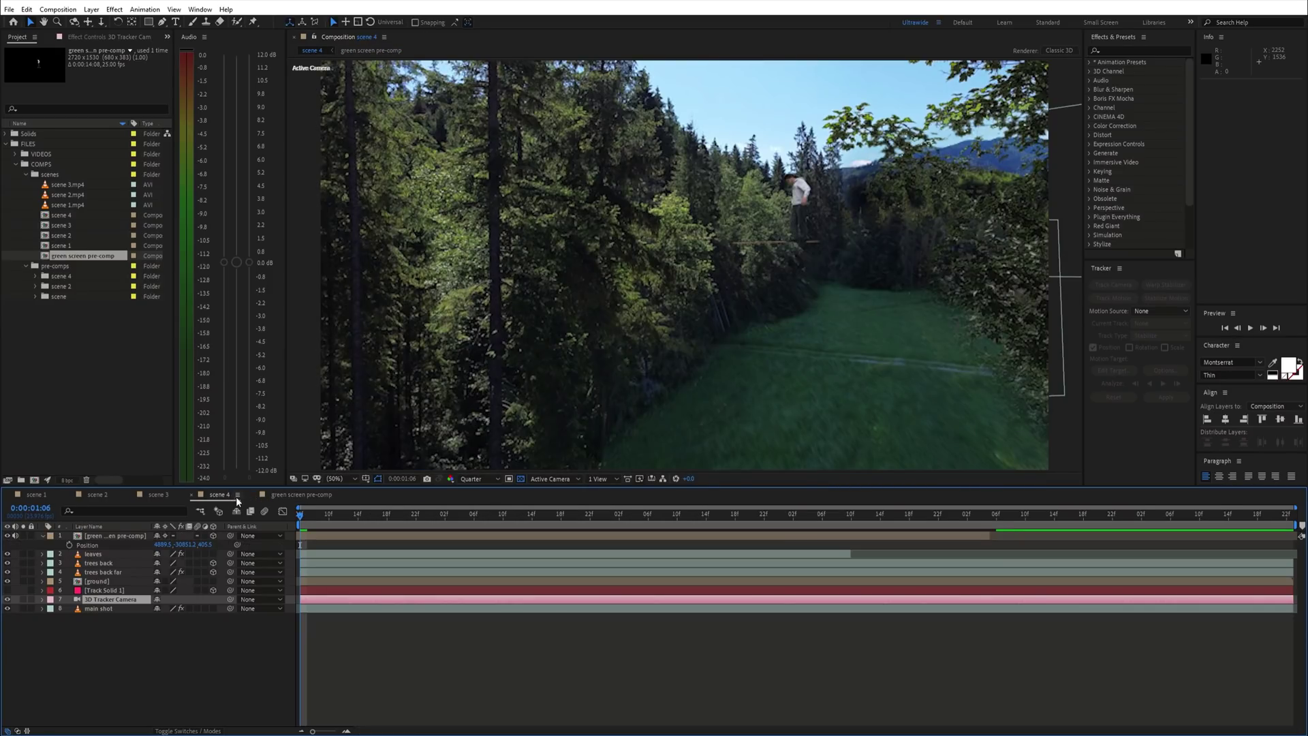
pyautogui.click(293, 495)
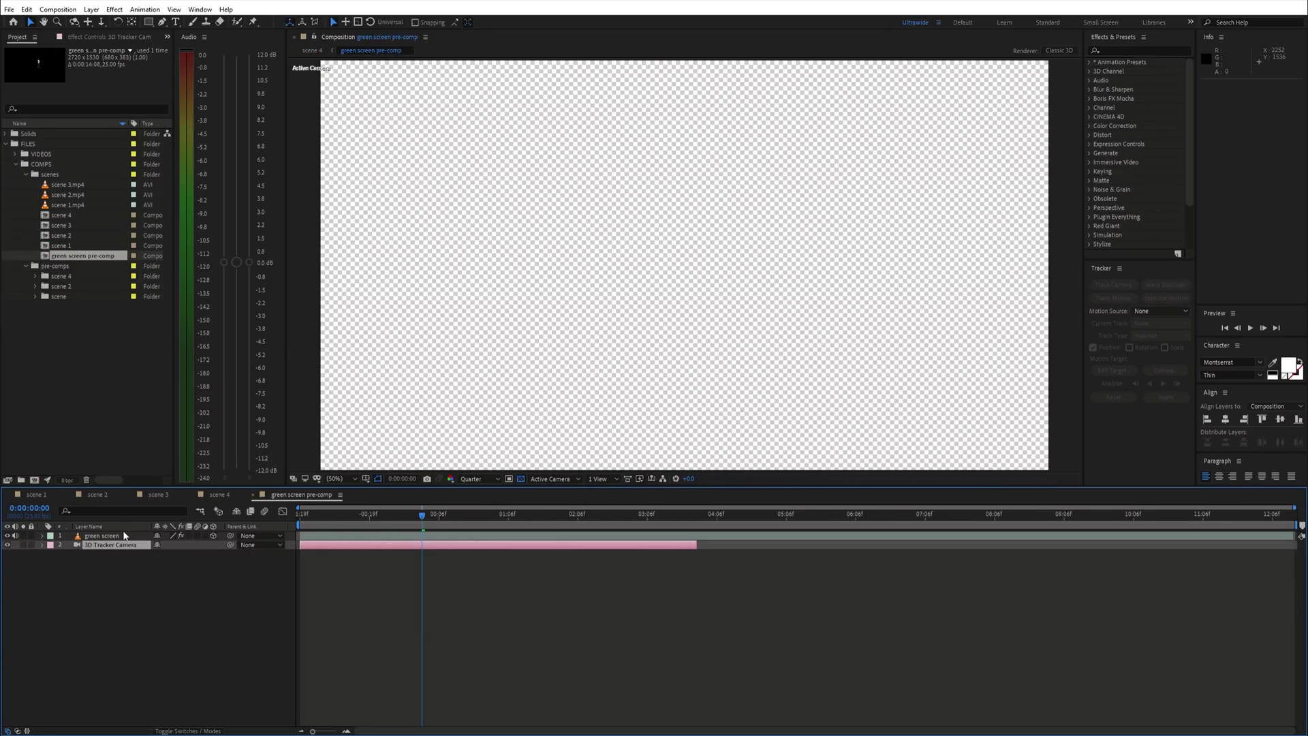
# - Nest the green screen footage as 'green screen Comp 1' with Collapse Transformations enabled
pyautogui.click(125, 536)
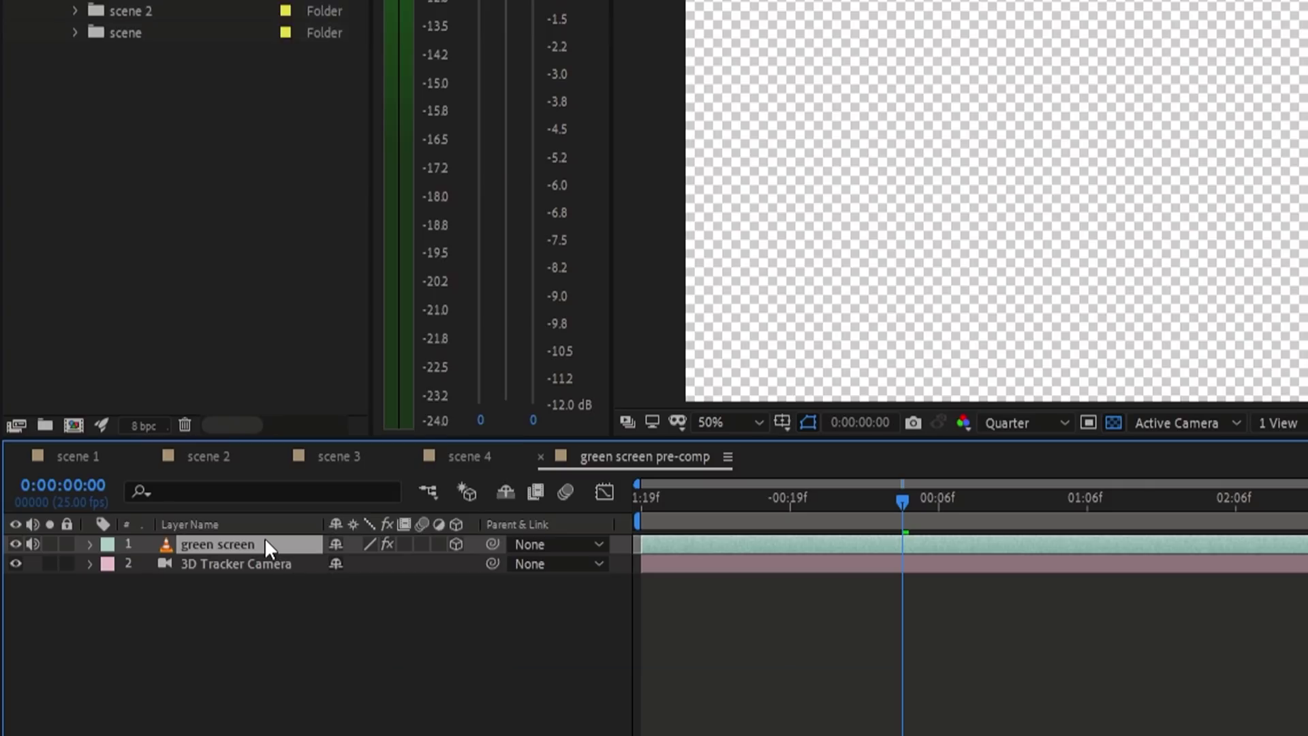
pyautogui.rightClick(265, 544)
pyautogui.click(382, 413)
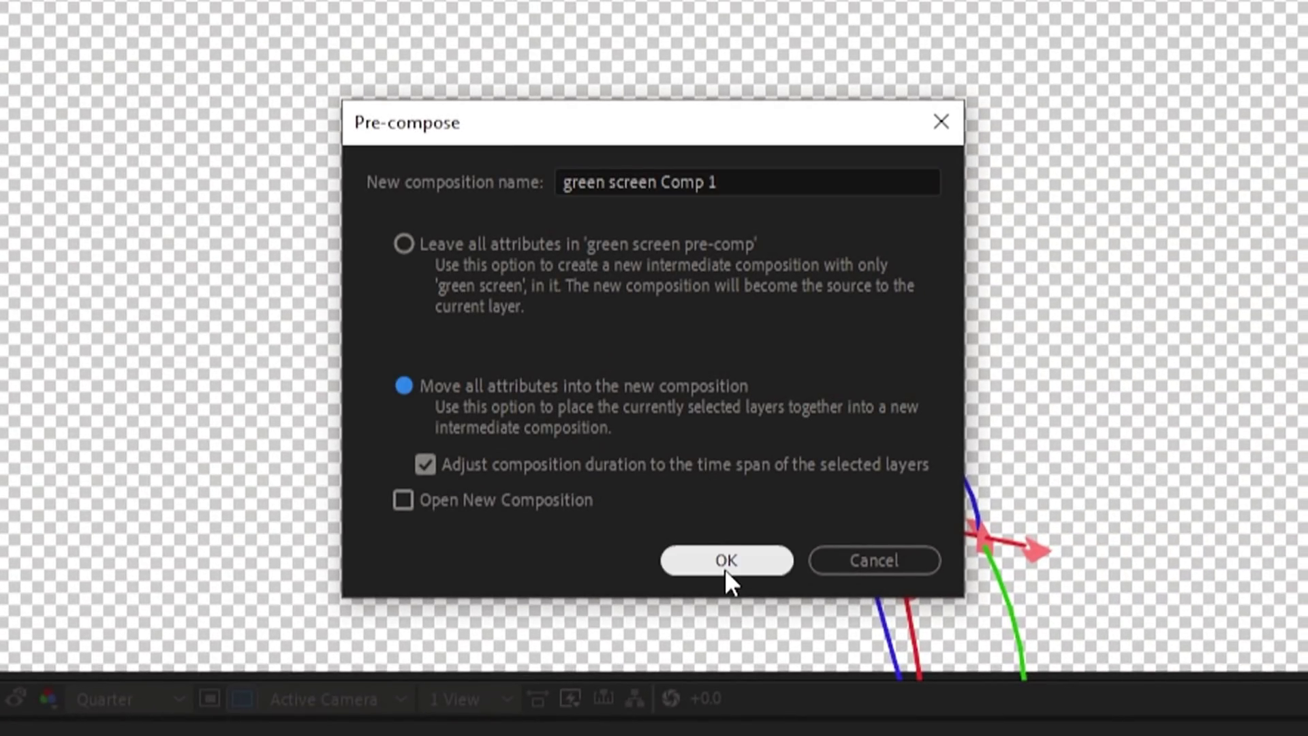
pyautogui.click(723, 561)
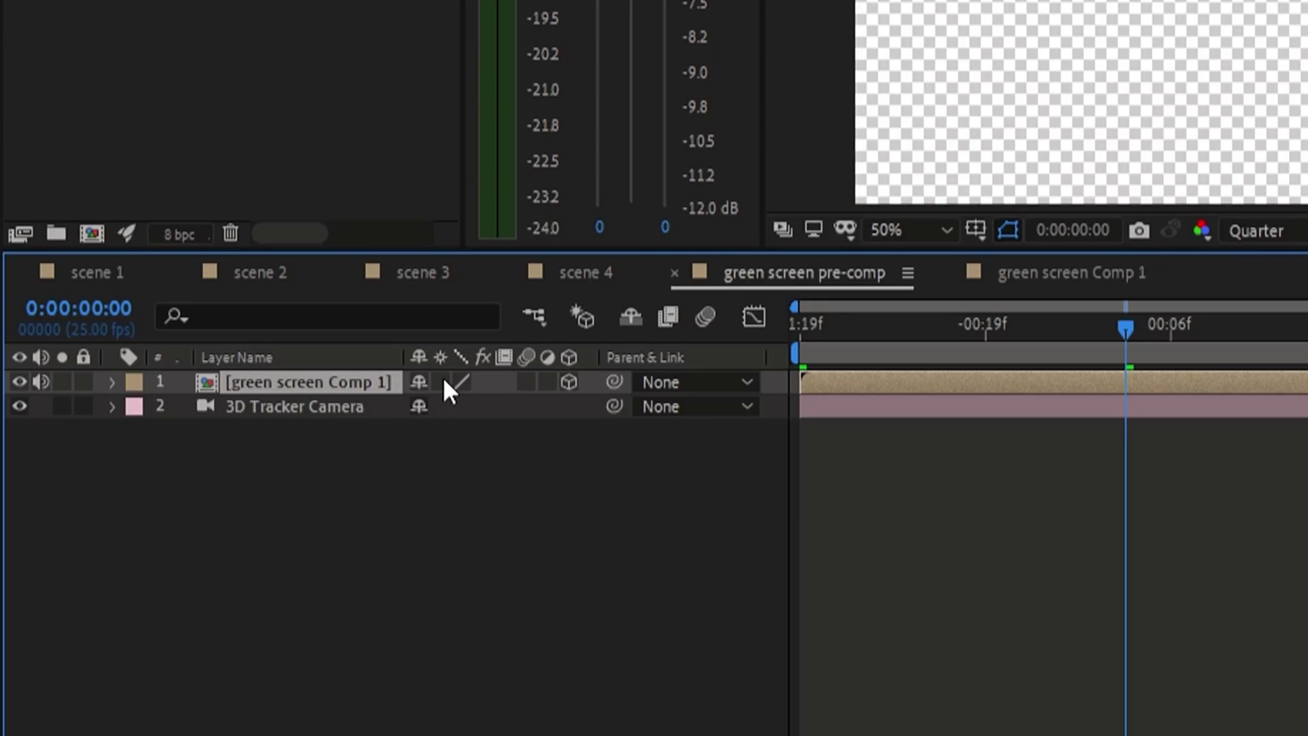
pyautogui.click(441, 381)
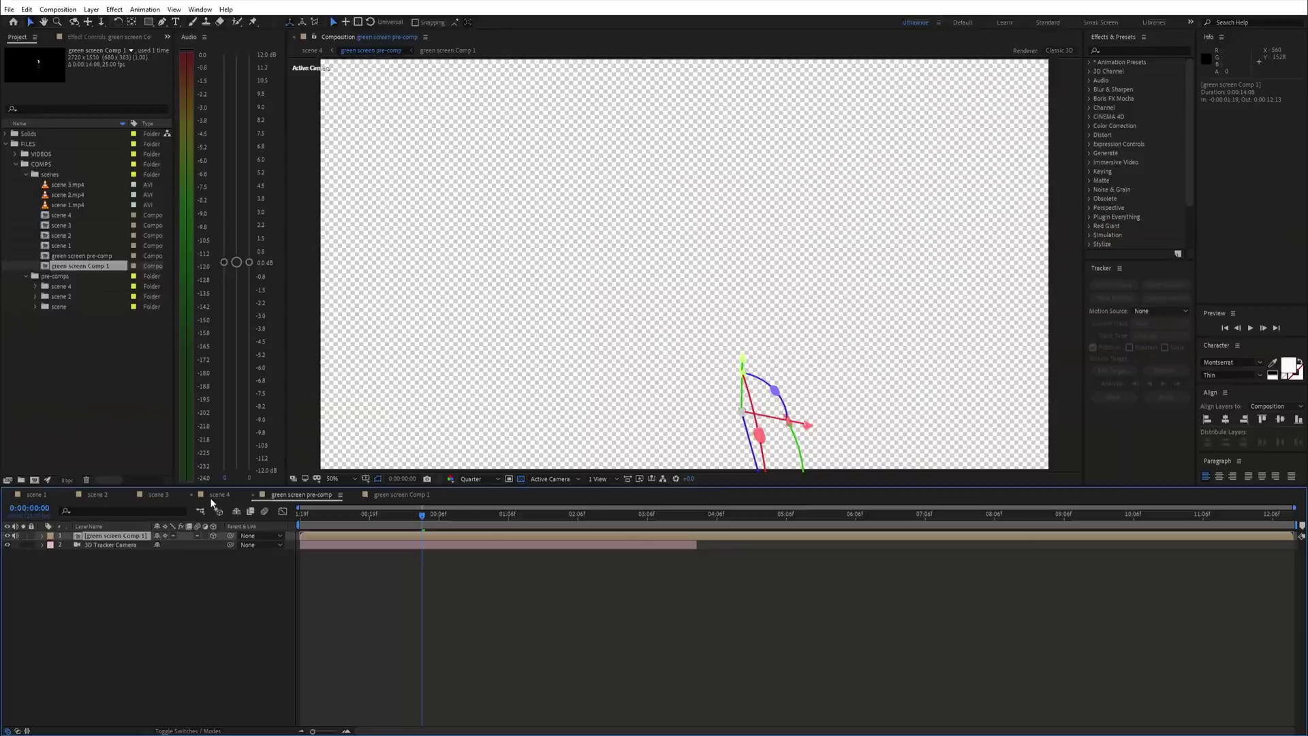
pyautogui.click(562, 282)
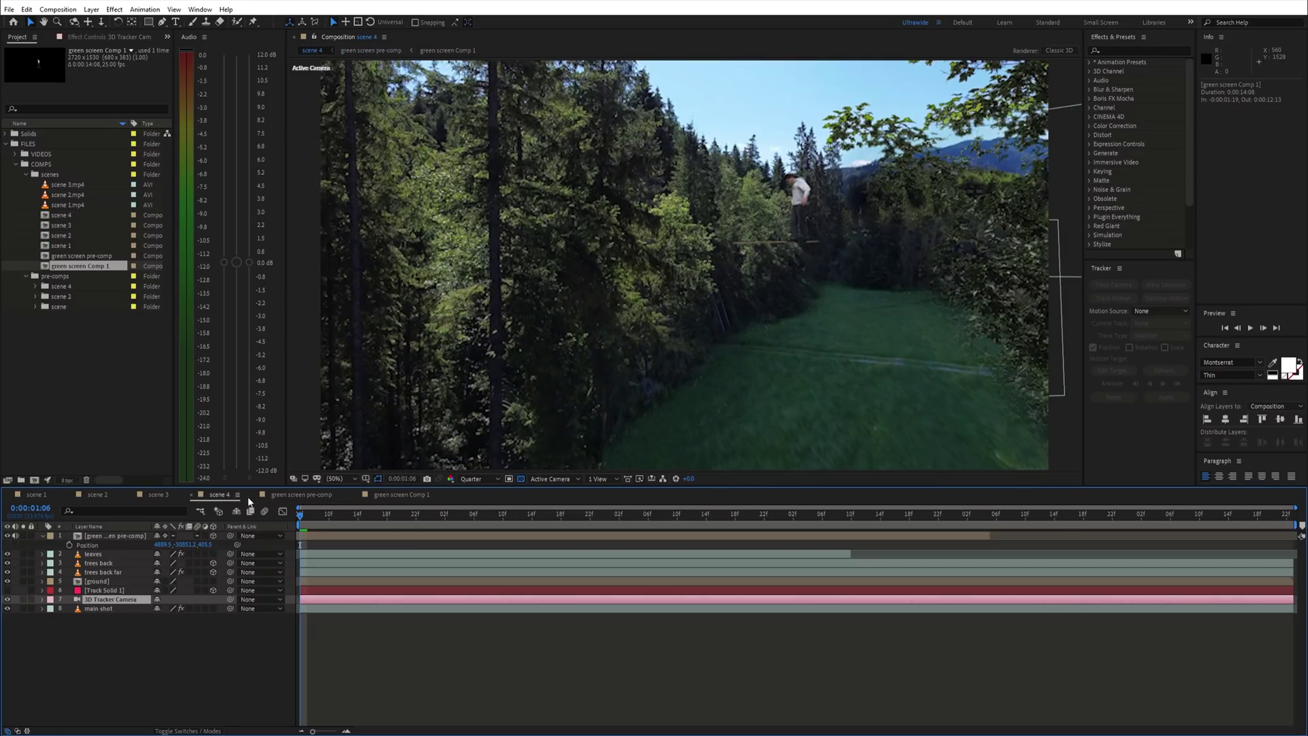
# - In green screen Comp 1, shift the green screen 2 copy earlier and zoom to 100%
pyautogui.click(301, 495)
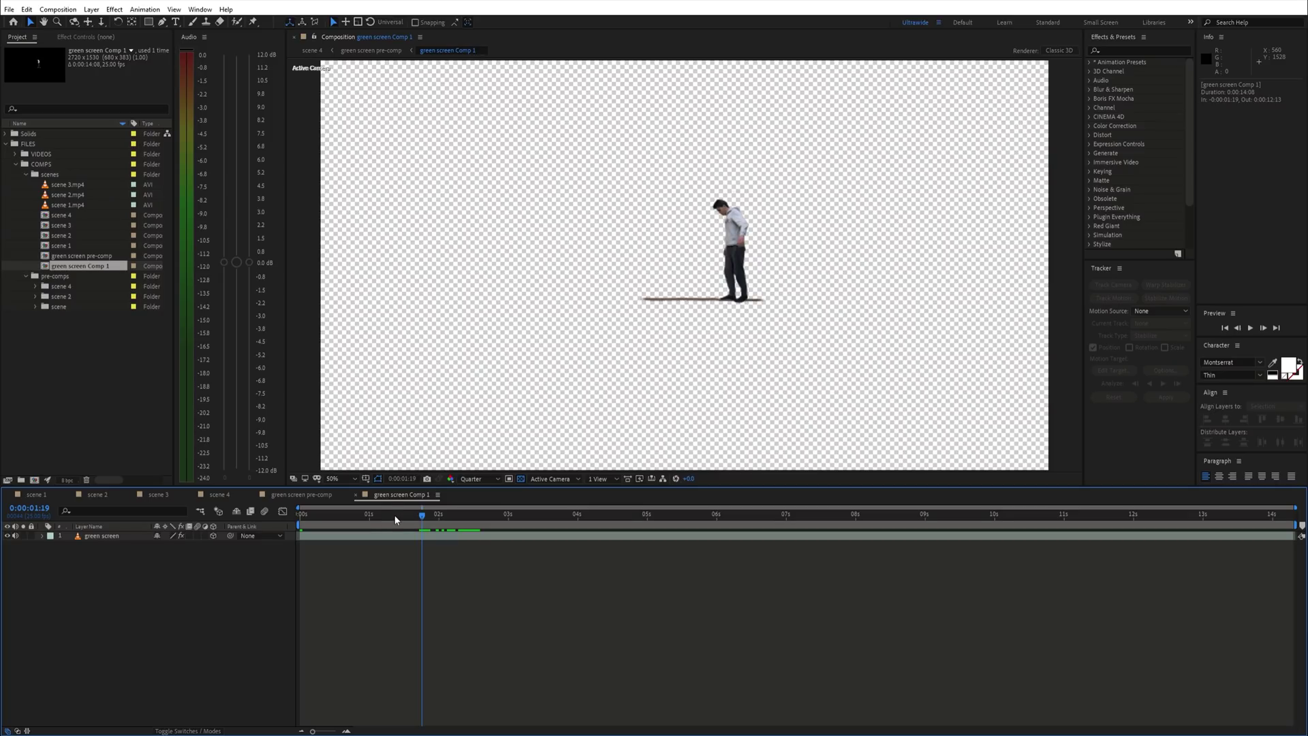
pyautogui.click(401, 495)
pyautogui.moveTo(952, 539); pyautogui.dragTo(537, 533)
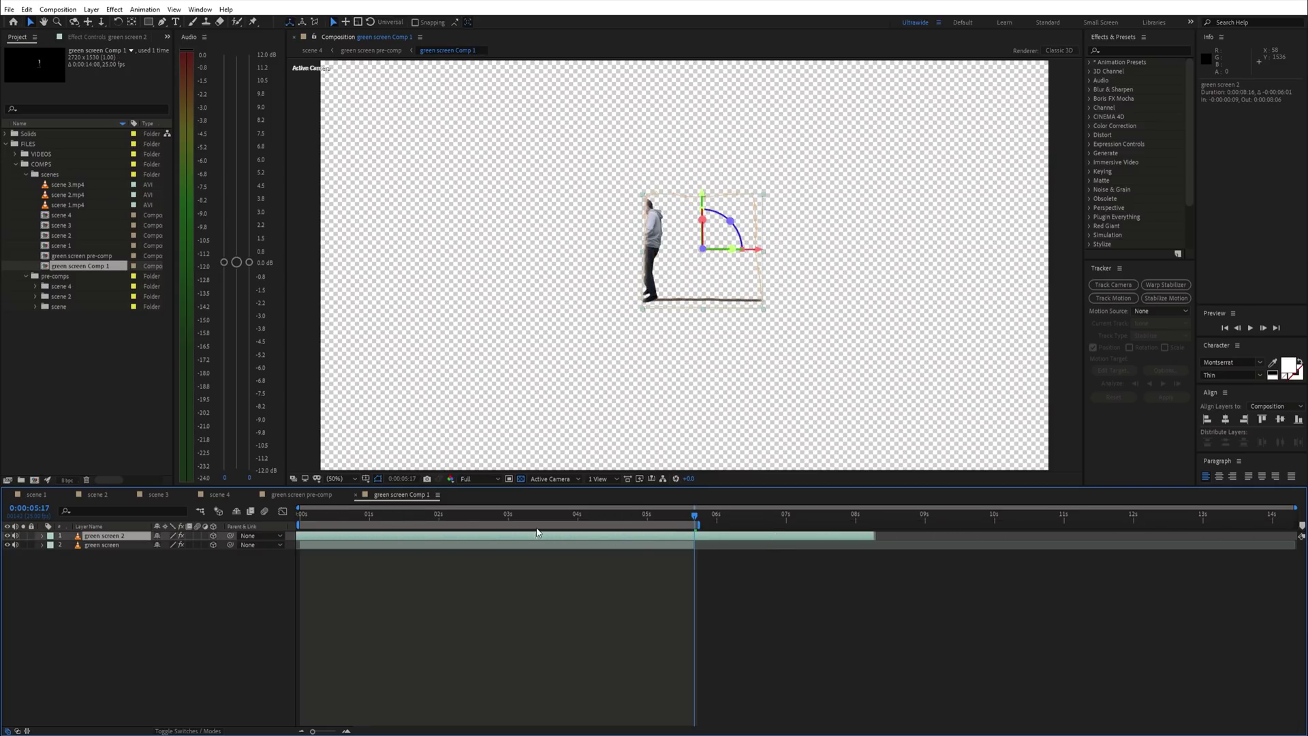
pyautogui.press('/')
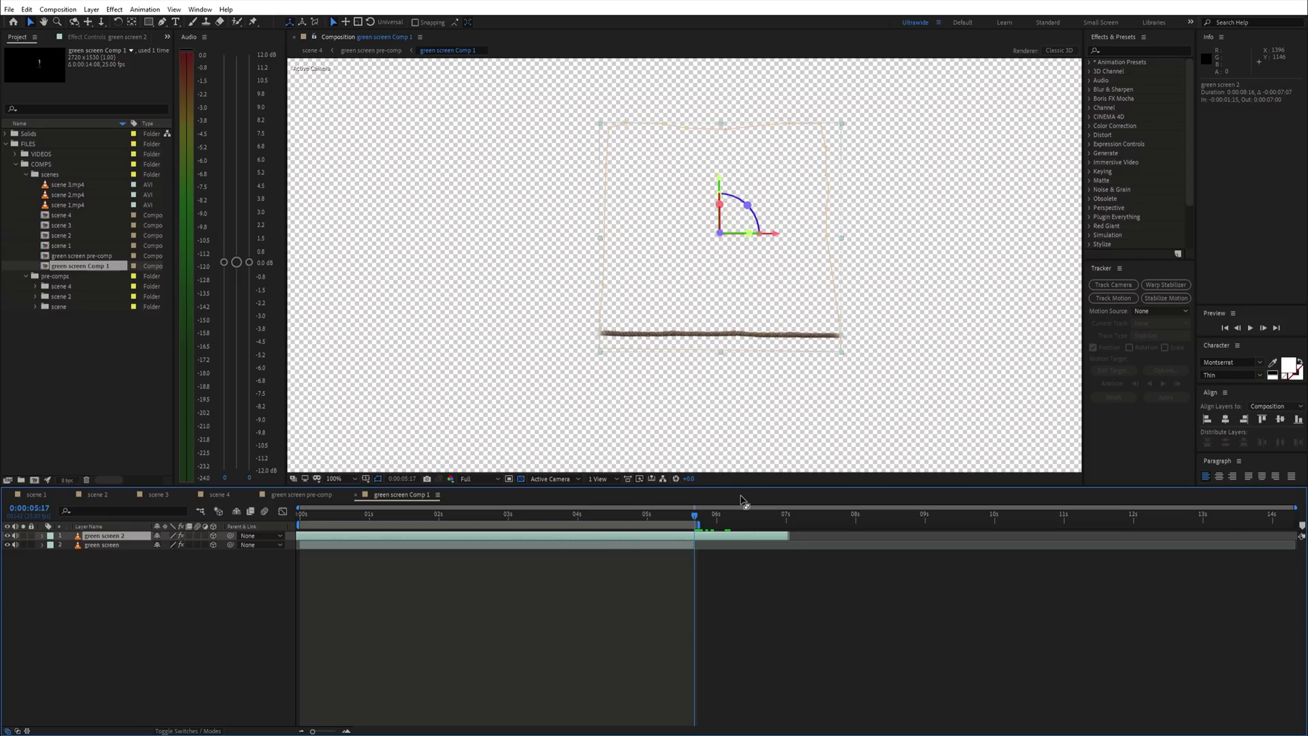
# - Freeze the rope layer on the current frame and zoom the viewer to 200%
pyautogui.rightClick(726, 537)
pyautogui.moveTo(790, 291)
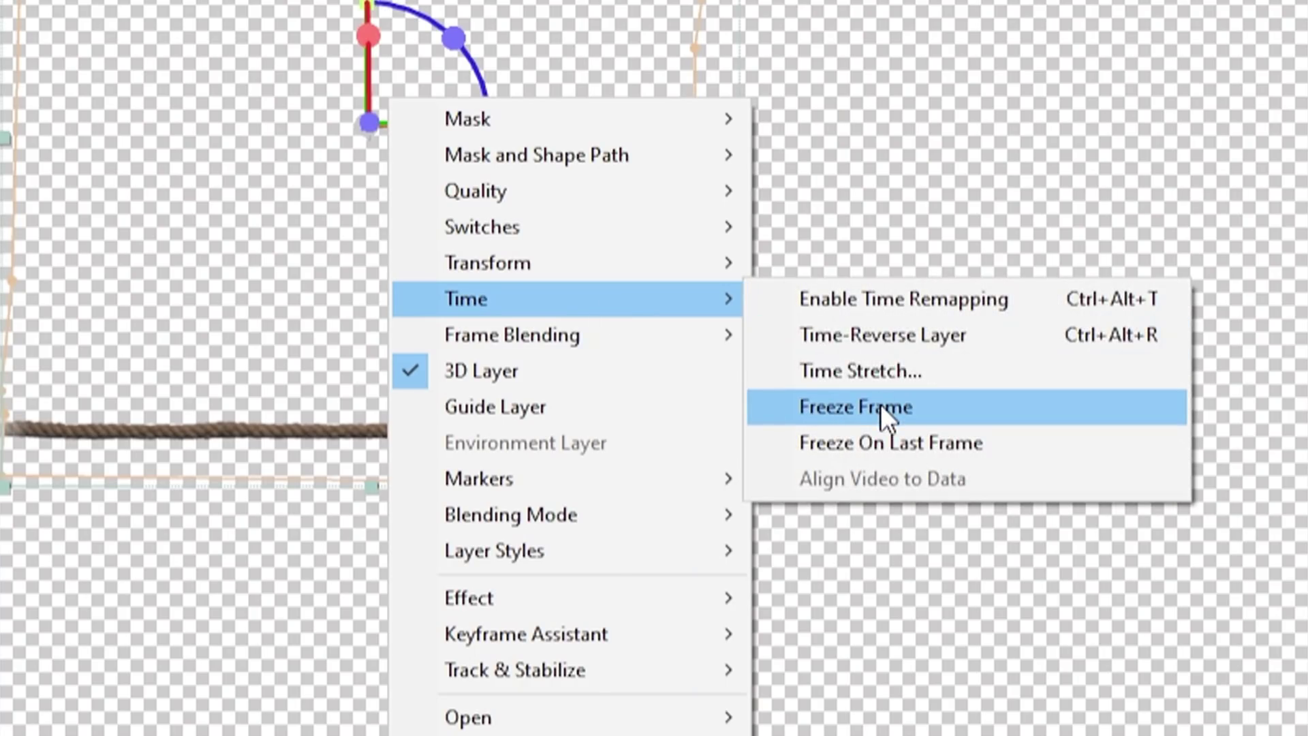
pyautogui.click(880, 406)
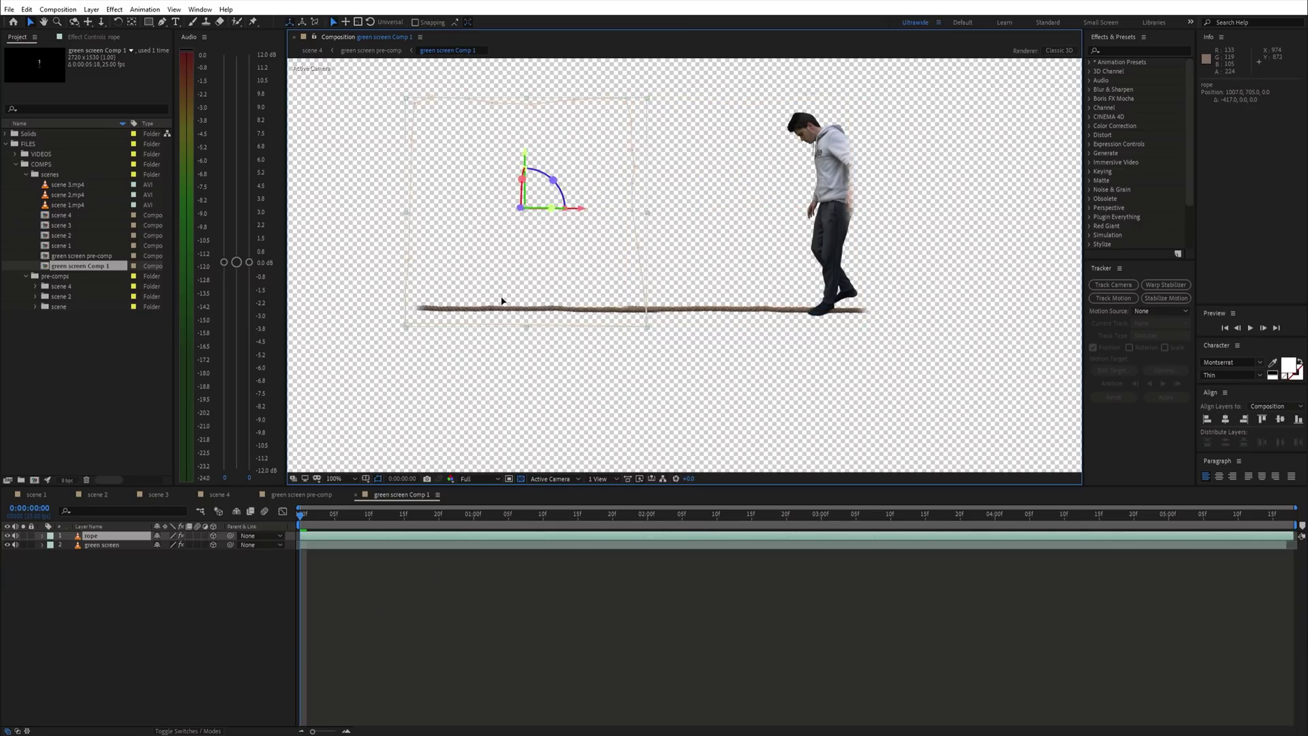
pyautogui.press('.')
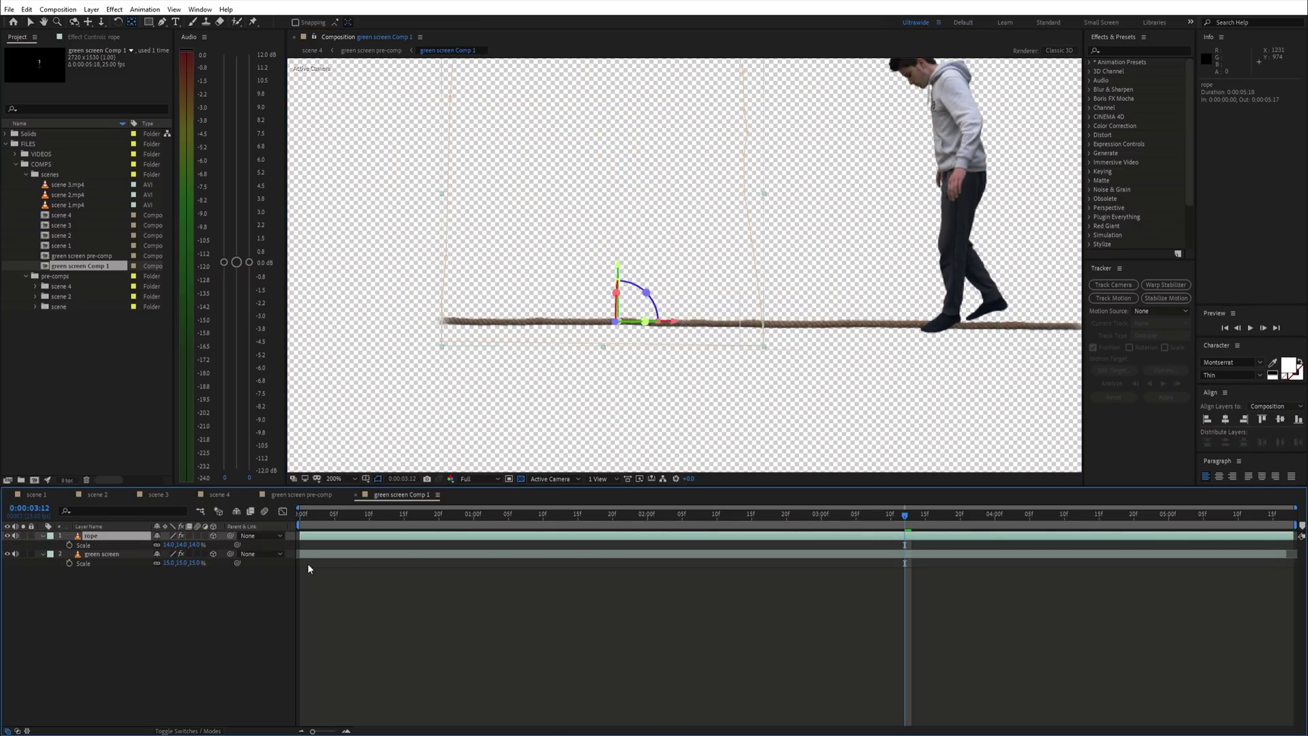
# - Duplicate the rope into ropes 2-4, placing copies side by side and scaling rope 4 to 11
pyautogui.hotkey('ctrl', 'd')
pyautogui.moveTo(173, 544); pyautogui.dragTo(107, 547)
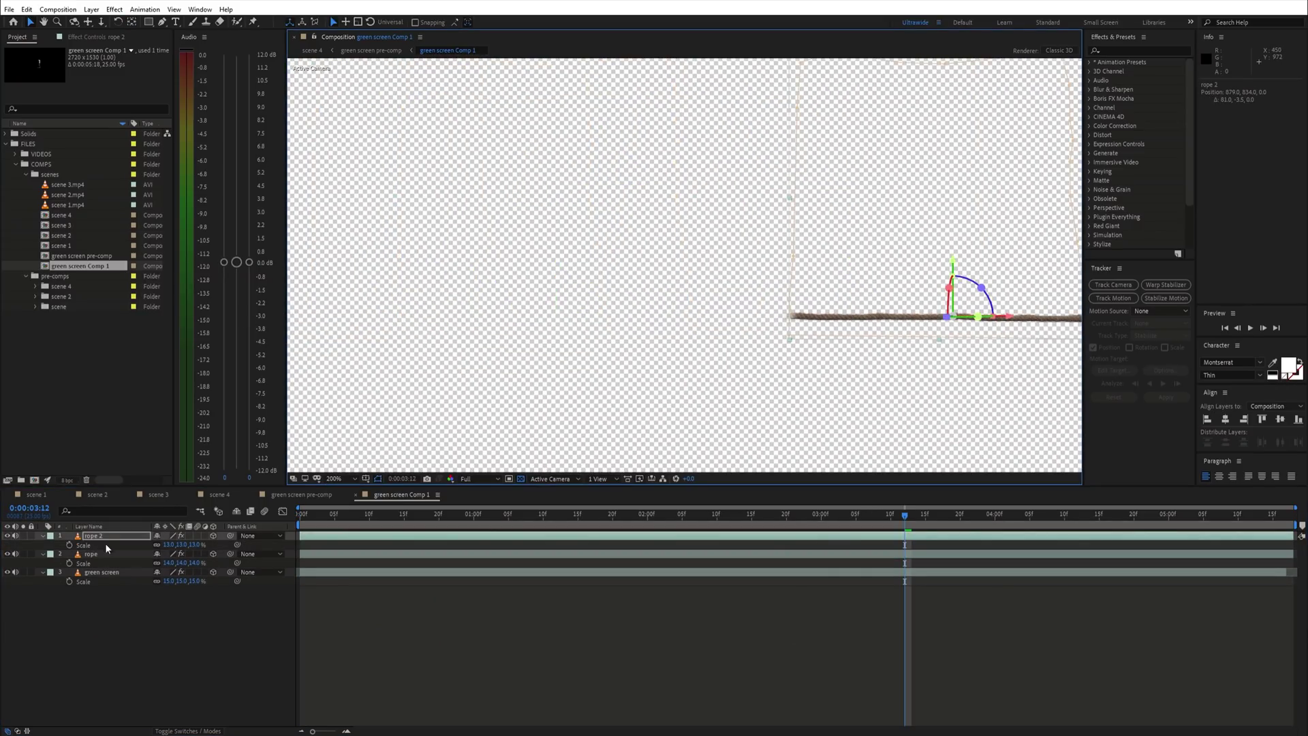
pyautogui.hotkey('ctrl', 'd')
pyautogui.moveTo(858, 315); pyautogui.dragTo(591, 316)
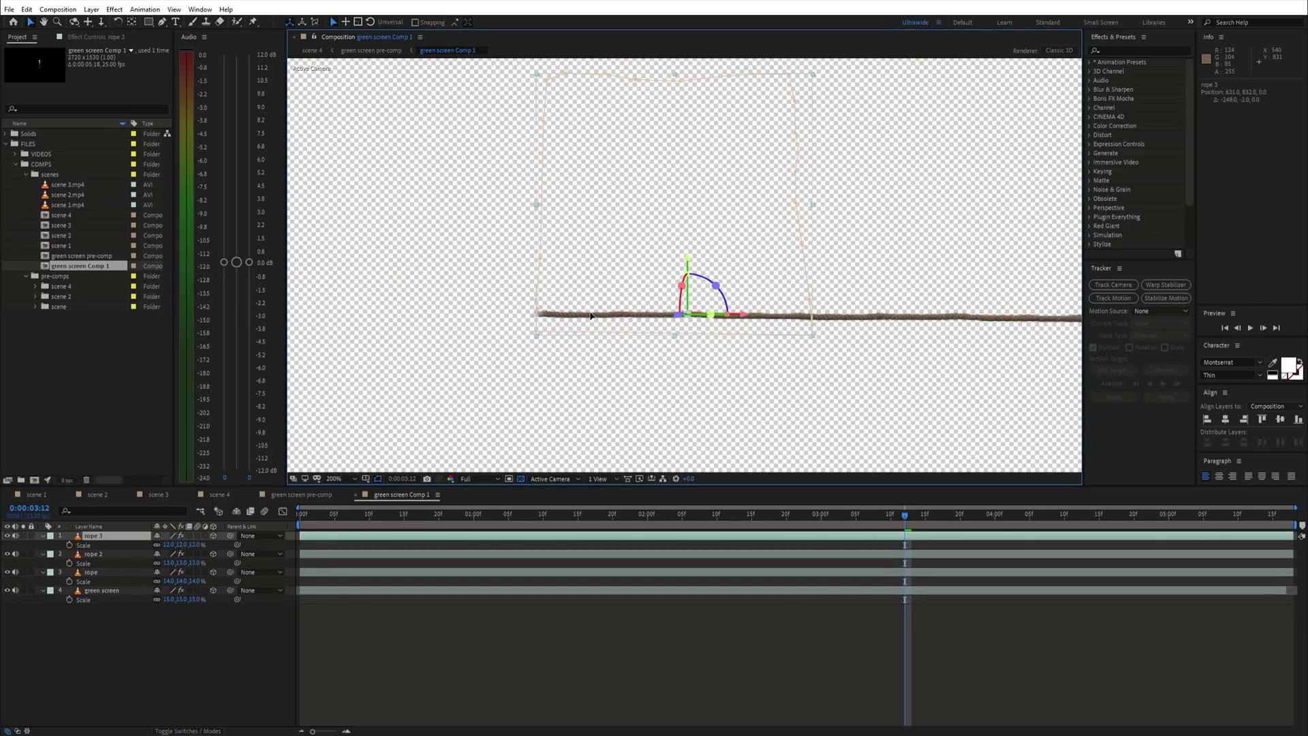
pyautogui.hotkey('ctrl', 'd')
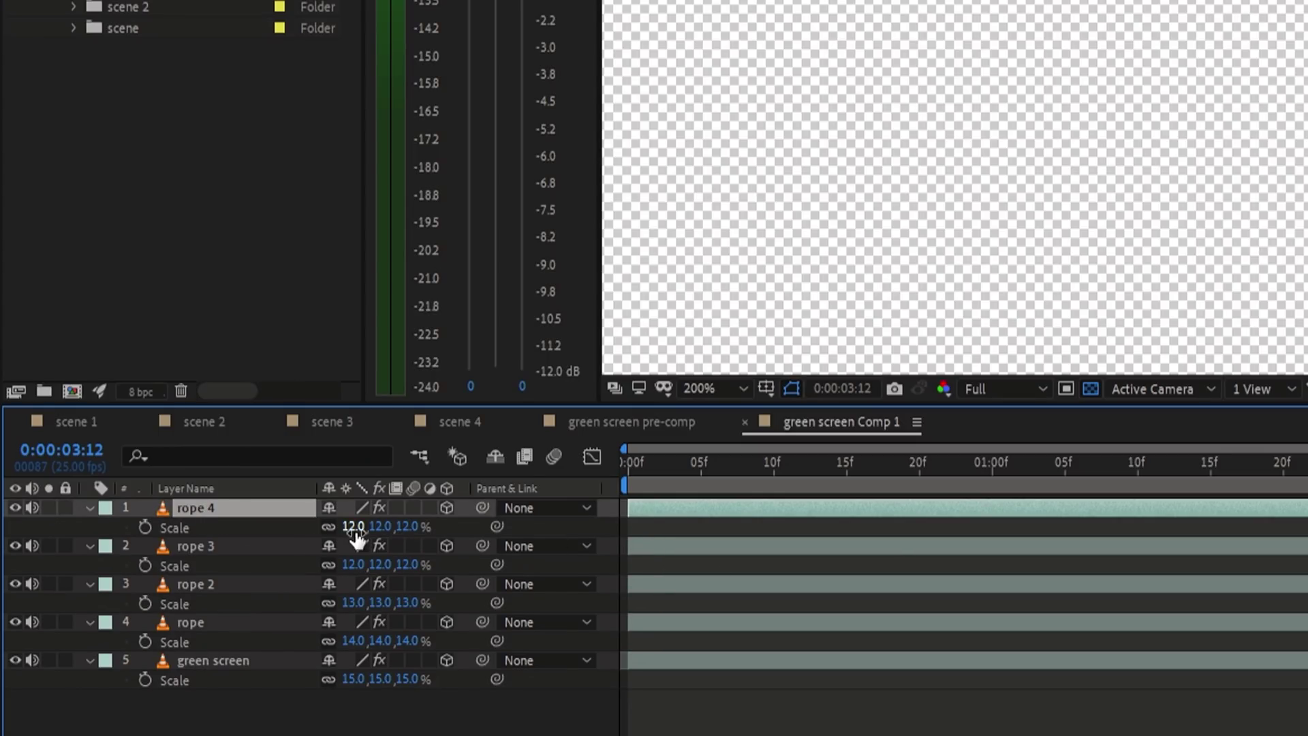
pyautogui.write('11')
pyautogui.click(340, 728)
pyautogui.click(252, 509)
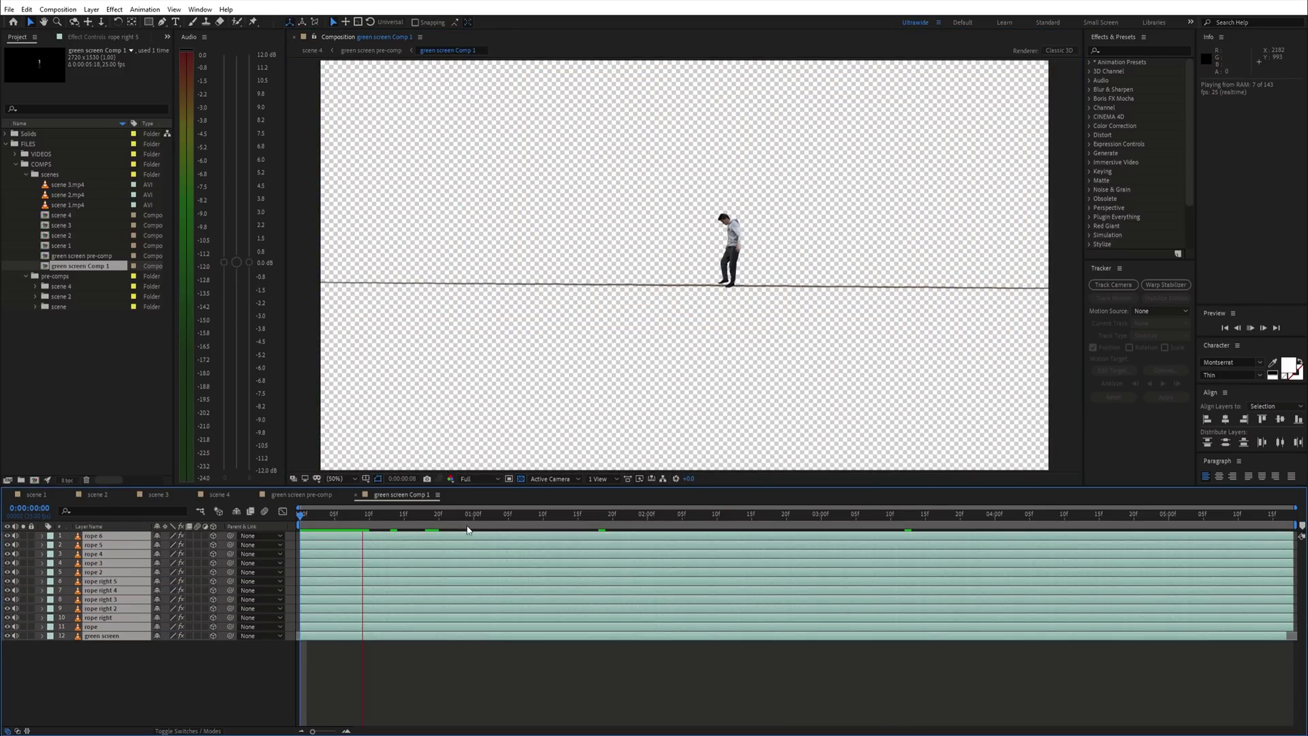
# - Move the leaves layer above the rope walker in scene 4
pyautogui.click(404, 519)
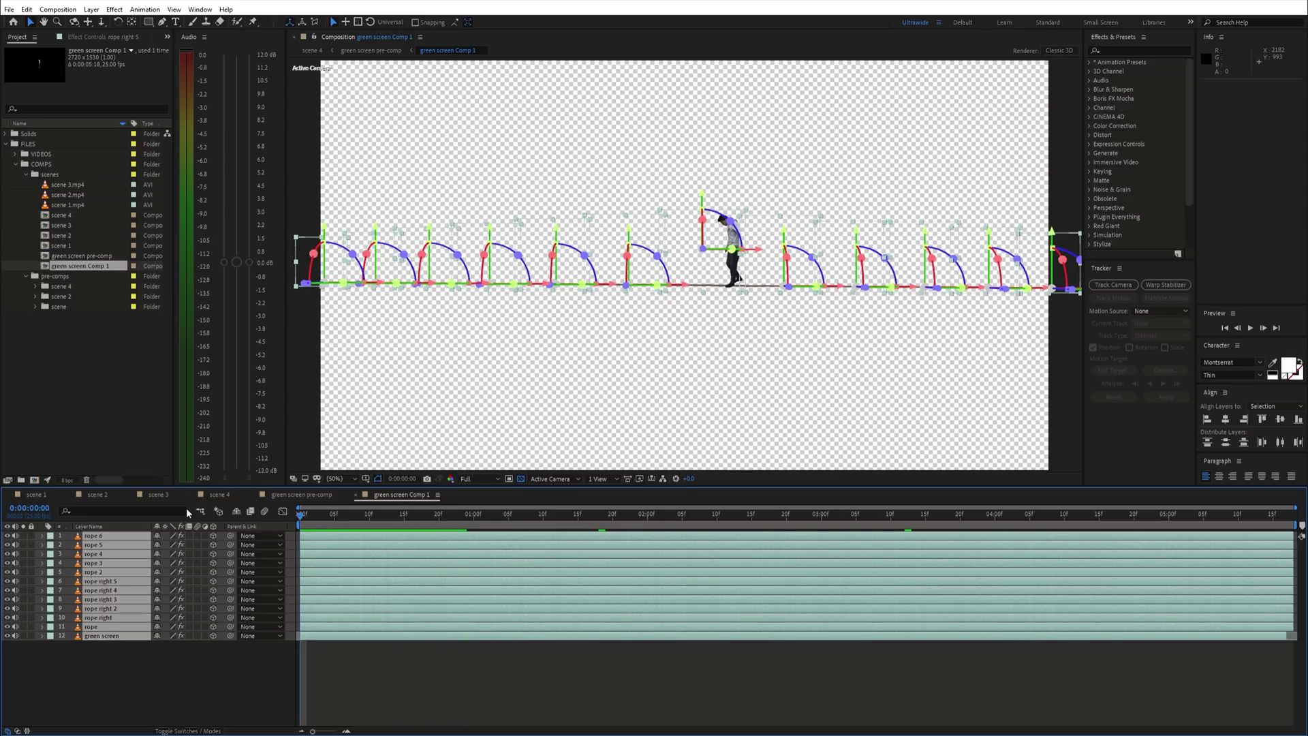
pyautogui.click(316, 496)
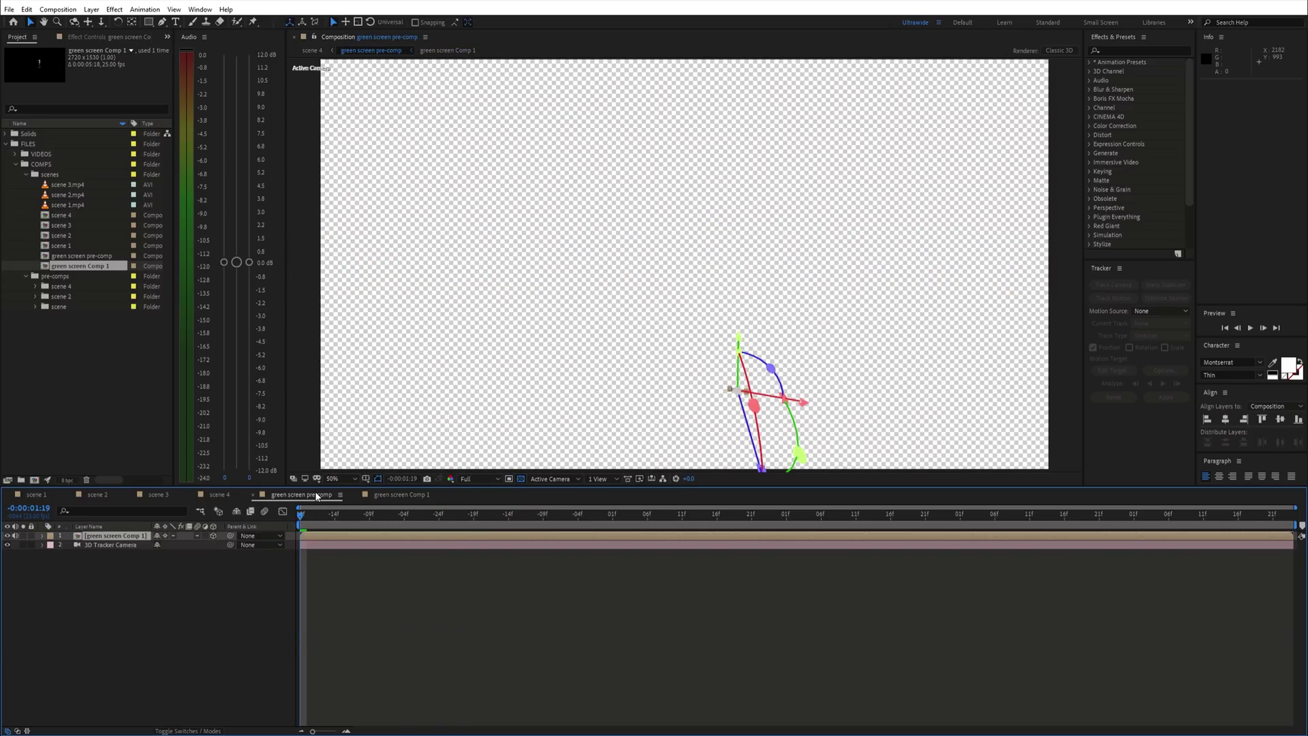
pyautogui.click(220, 496)
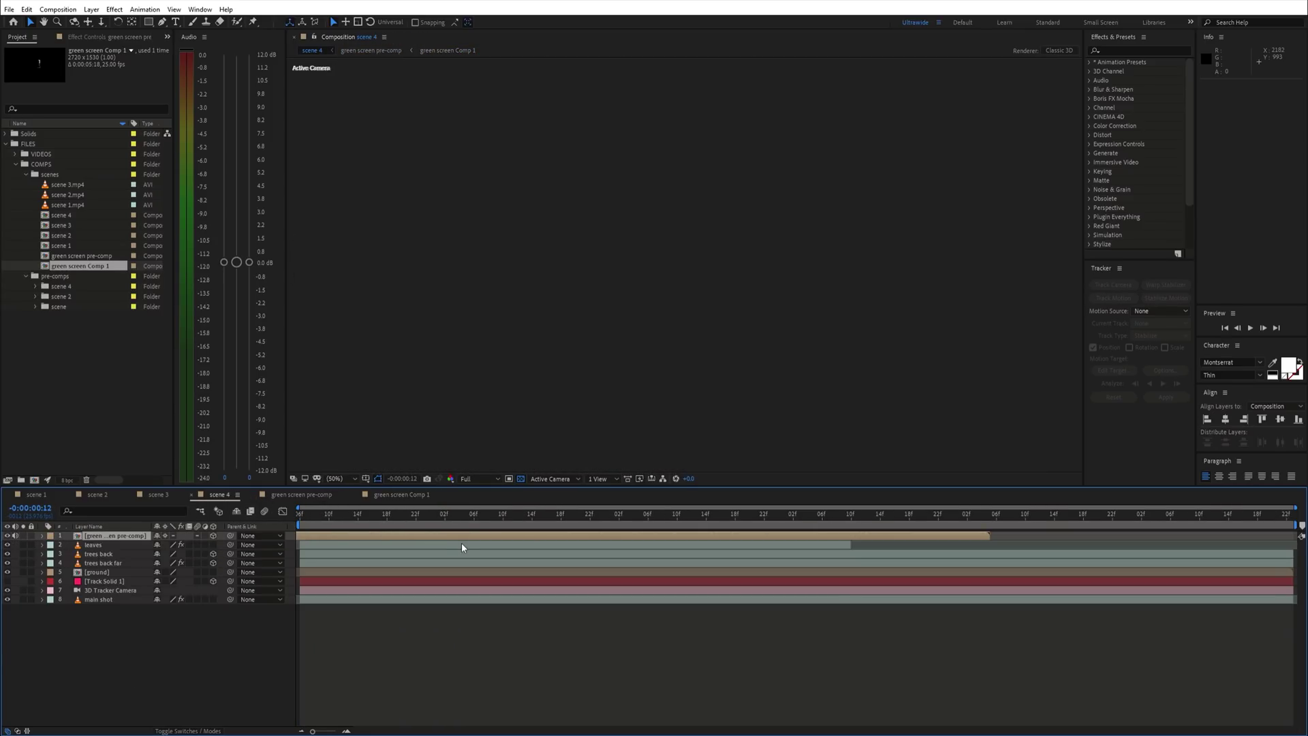
pyautogui.hotkey('ctrl', '[')
# - Tilt the walker's Orientation at 0:00:01:23, preview scene 4, and open the green screen pre-comp
pyautogui.click(423, 514)
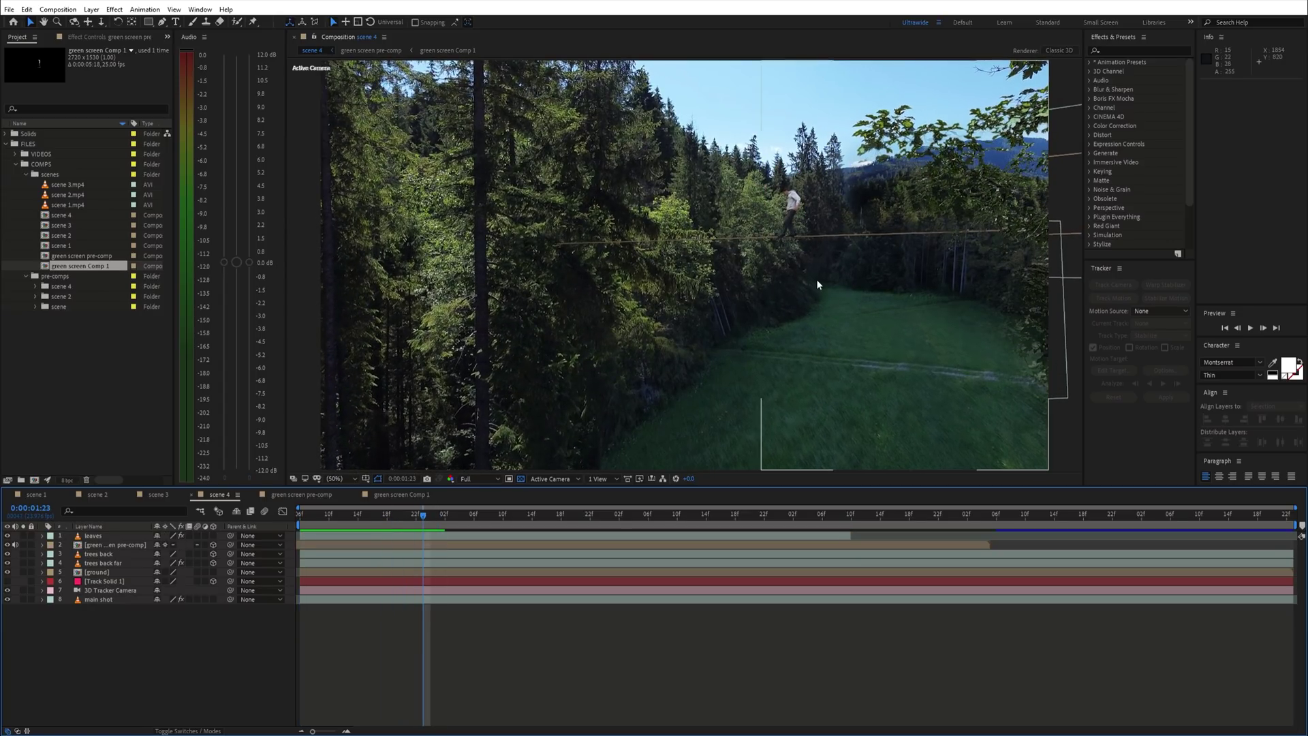
pyautogui.click(102, 544)
pyautogui.press('r')
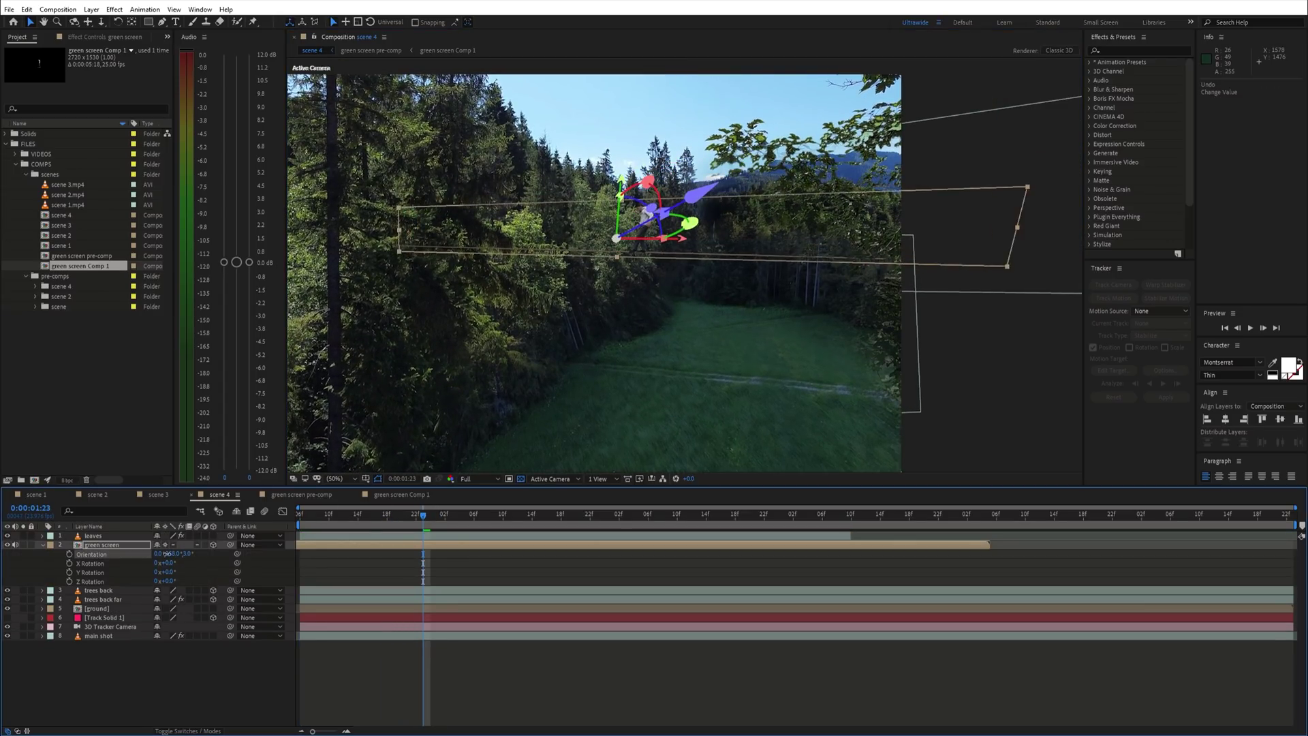
pyautogui.moveTo(167, 553); pyautogui.dragTo(169, 554)
pyautogui.click(808, 471)
pyautogui.press('space')
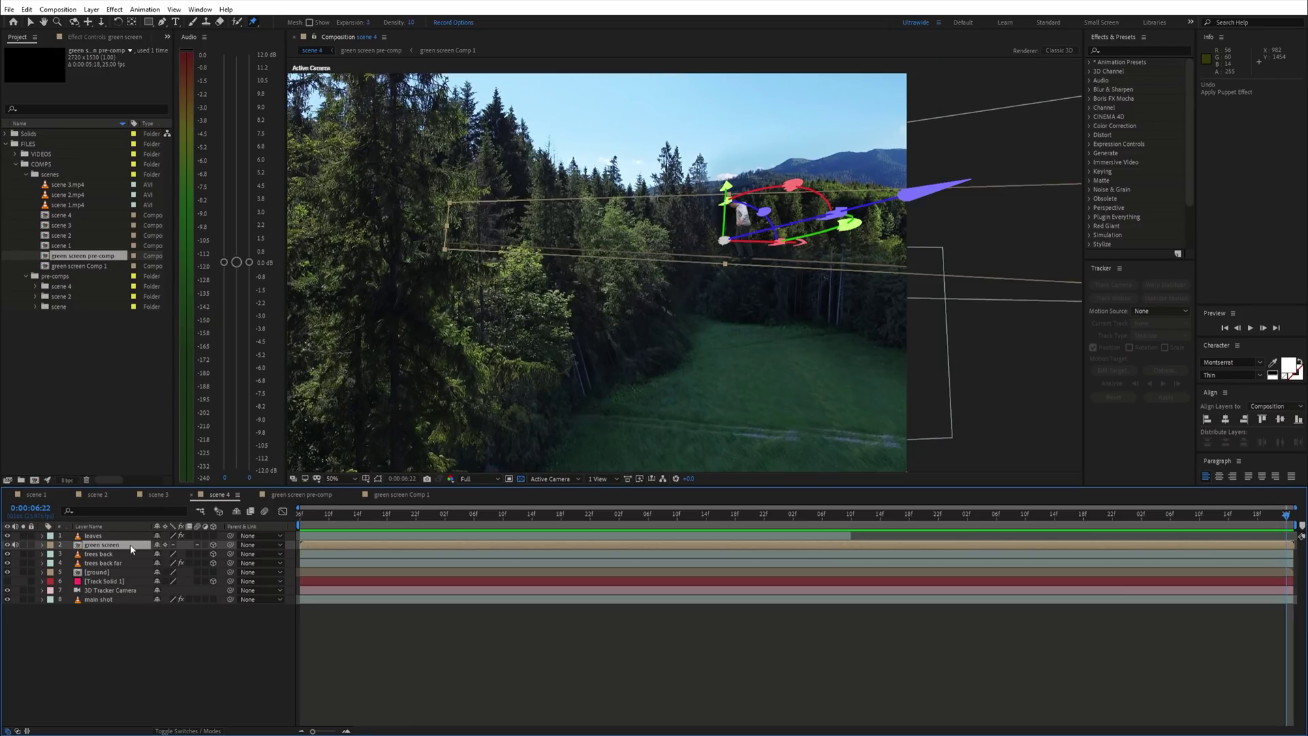
pyautogui.doubleClick(132, 550)
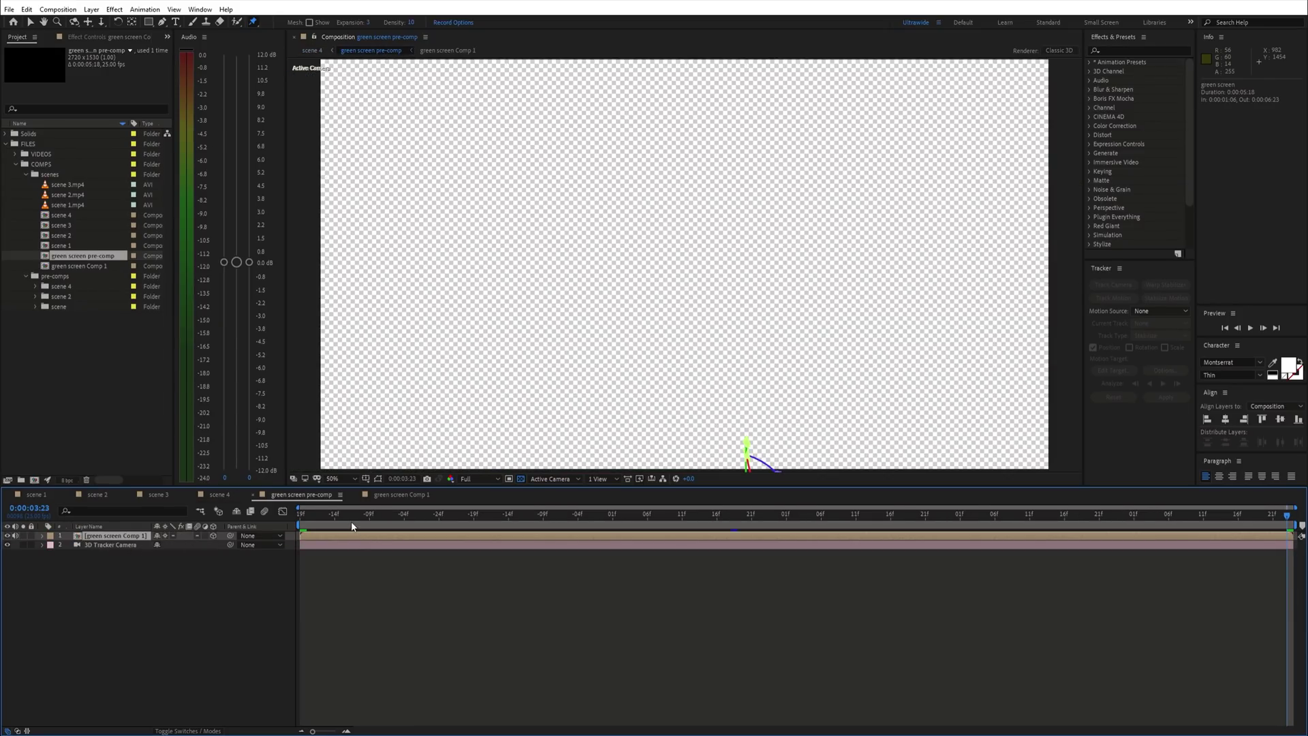
# - Nest all twelve rope and footage layers of green screen Comp 1 into 'green screen pre-comp puppet'
pyautogui.click(401, 495)
pyautogui.moveTo(109, 674); pyautogui.dragTo(102, 546)
pyautogui.rightClick(102, 545)
pyautogui.click(150, 482)
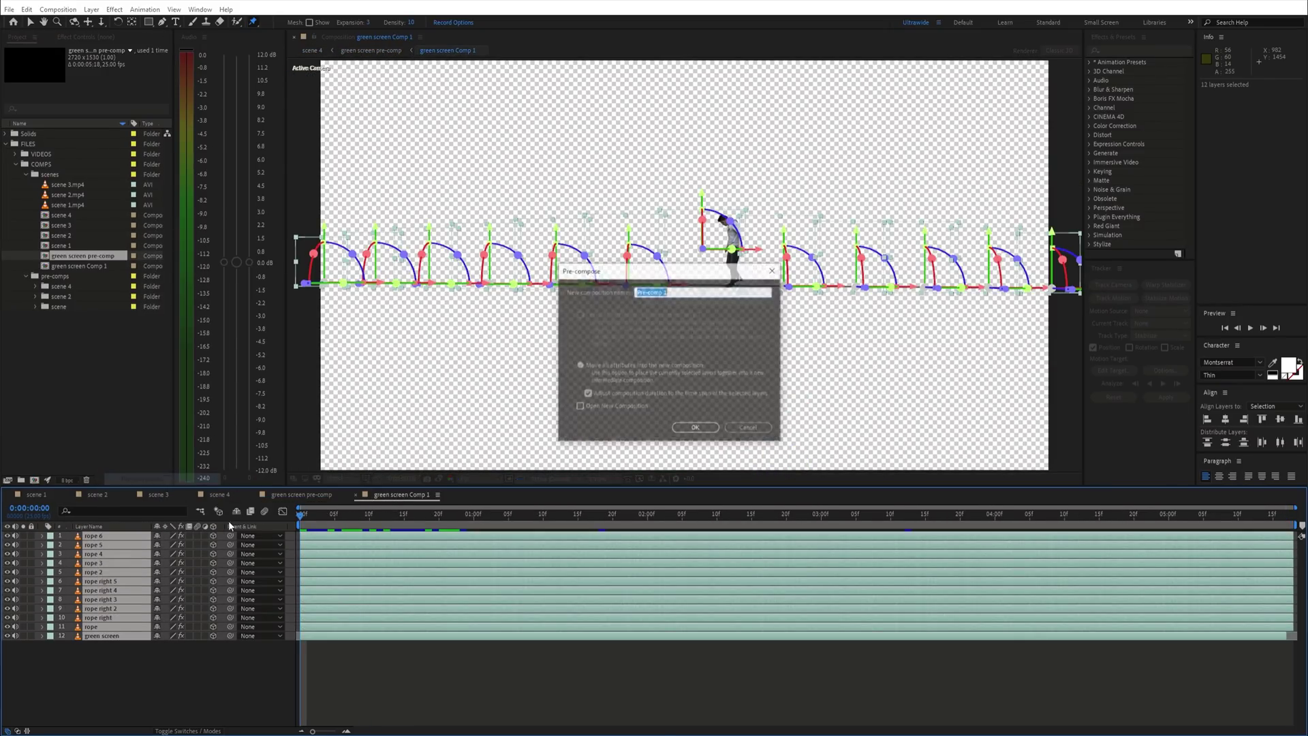
pyautogui.write('green screen pre-comp puppet')
pyautogui.press('Return')
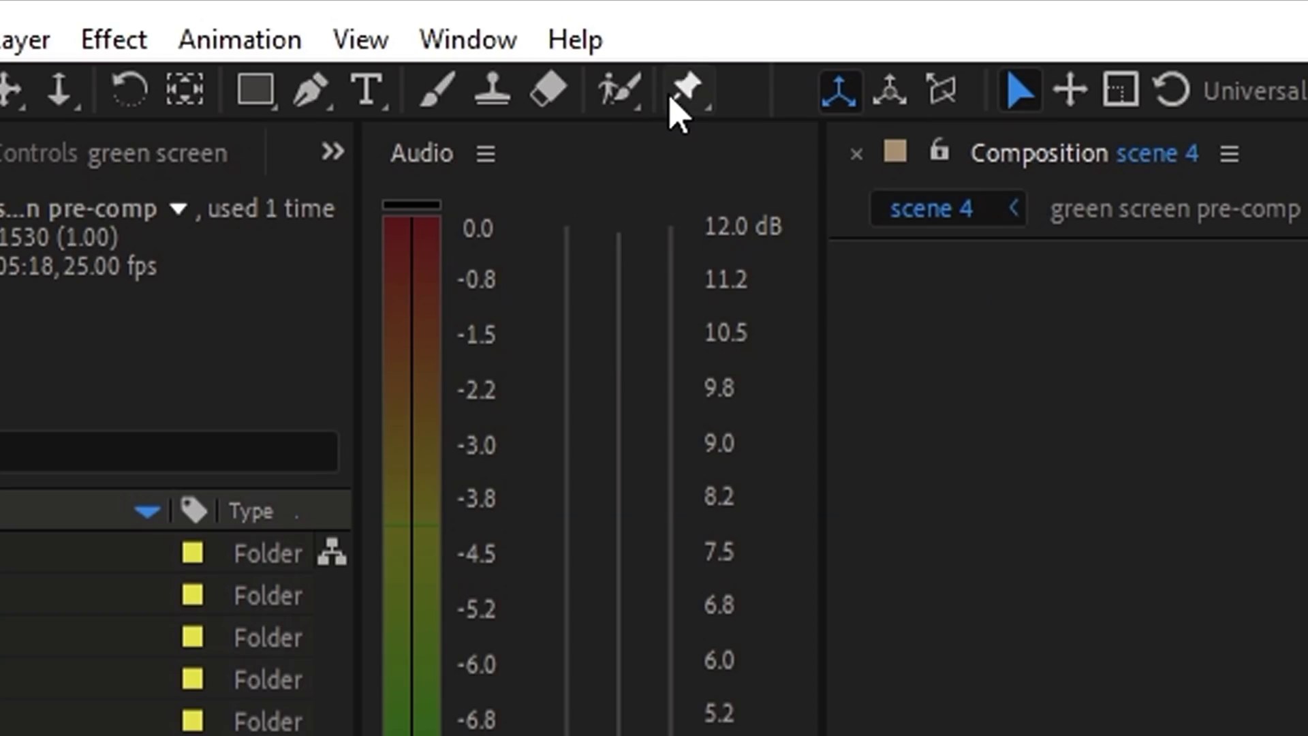
# - Place puppet pins along the rope, starting at its left end
pyautogui.click(253, 21)
pyautogui.click(330, 277)
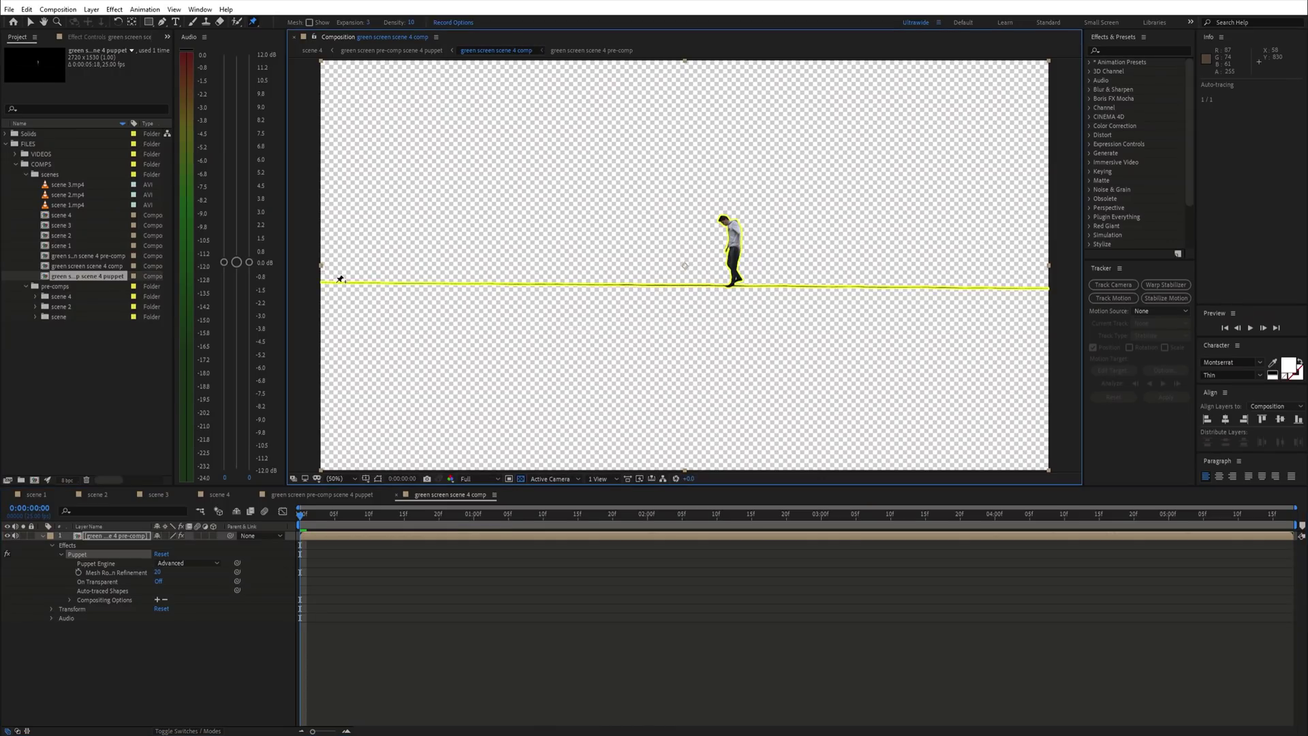
pyautogui.click(337, 282)
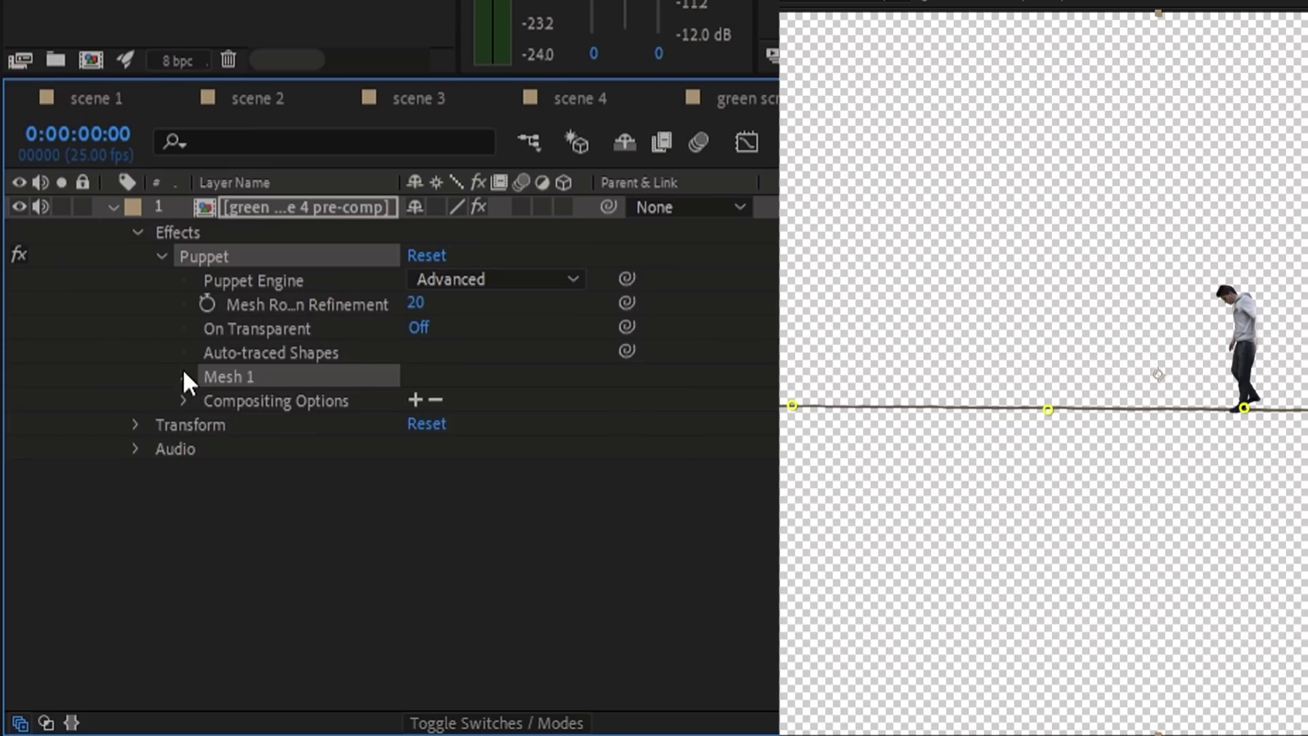
# - Expand Mesh 1 > Deform to show all six pins' properties and select Puppet Pin 4
pyautogui.click(69, 600)
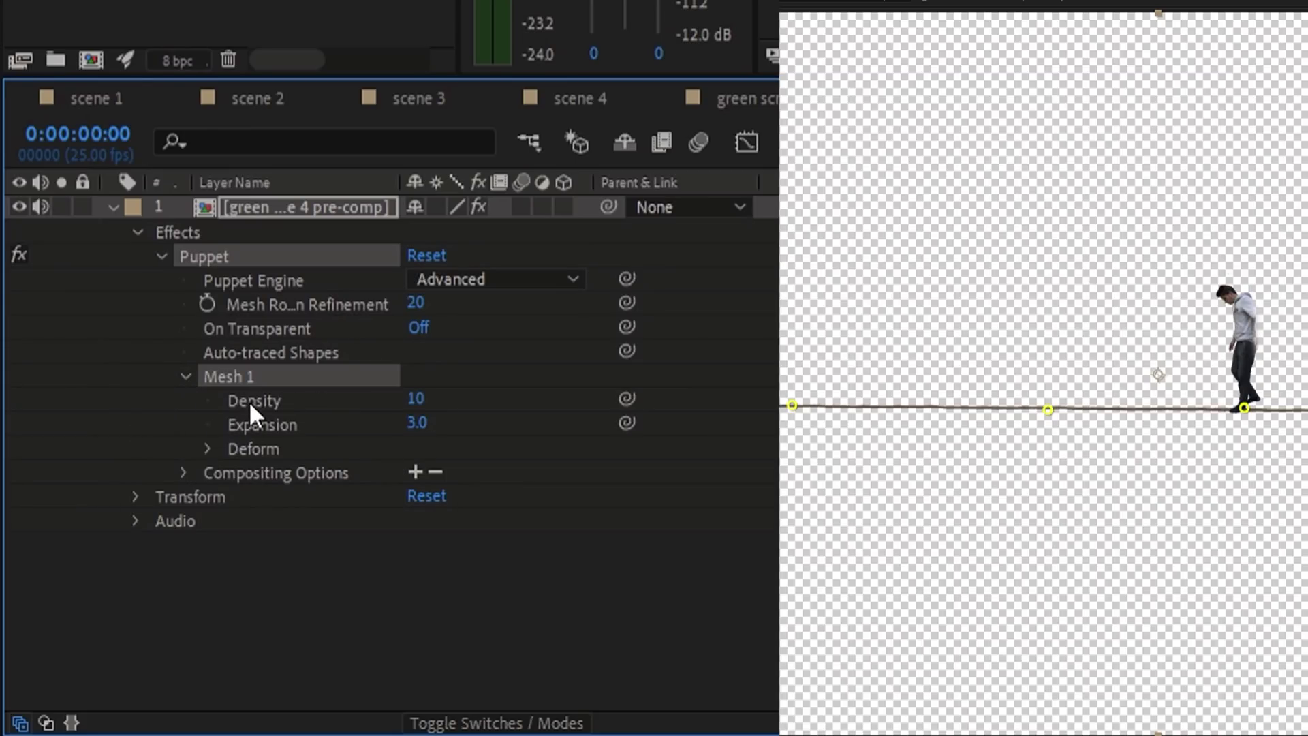
pyautogui.click(209, 449)
pyautogui.keyDown('shift'); pyautogui.click(317, 594); pyautogui.keyUp('shift')
pyautogui.click(229, 594)
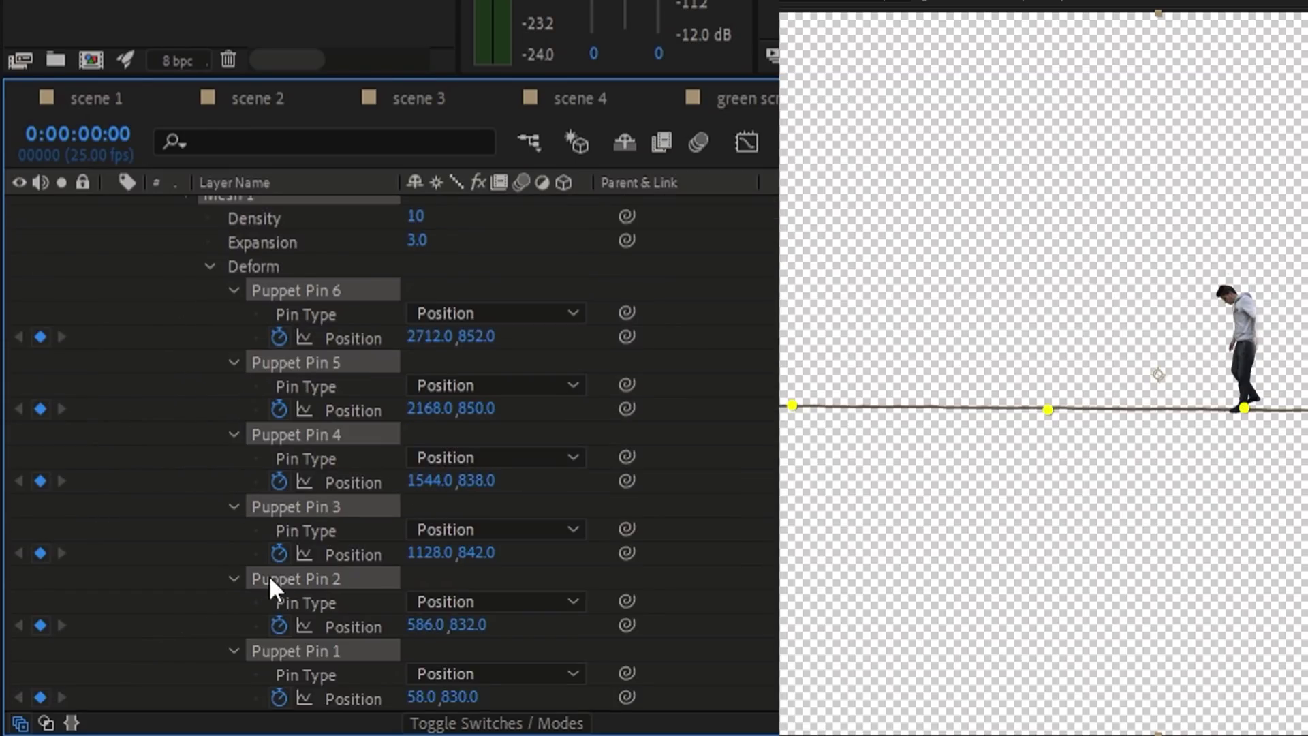
pyautogui.scroll(-2, 269, 574)
pyautogui.click(293, 434)
pyautogui.click(315, 361)
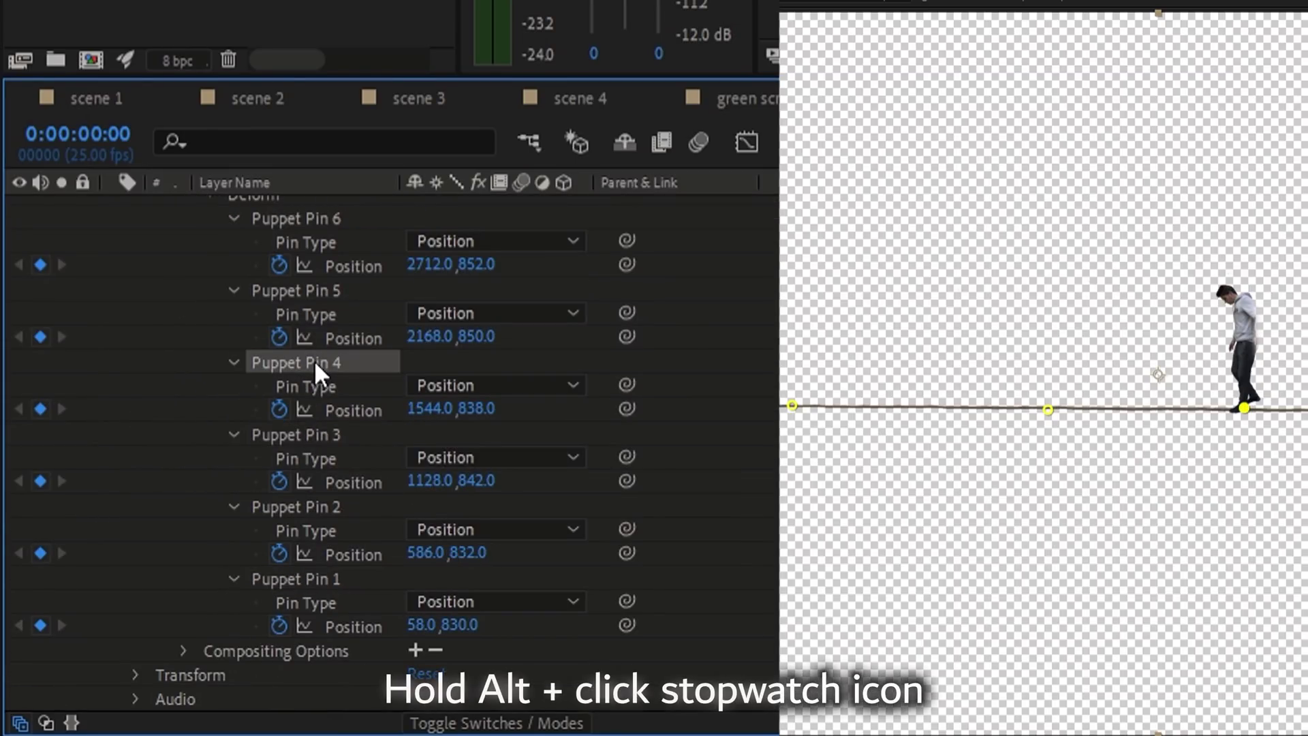
# - Give Pin 4's position a wiggle(0.5,30) expression, preview it, and set Mesh Expansion to 200
pyautogui.keyDown('alt'); pyautogui.click(273, 403); pyautogui.keyUp('alt')
pyautogui.write('wiggle')
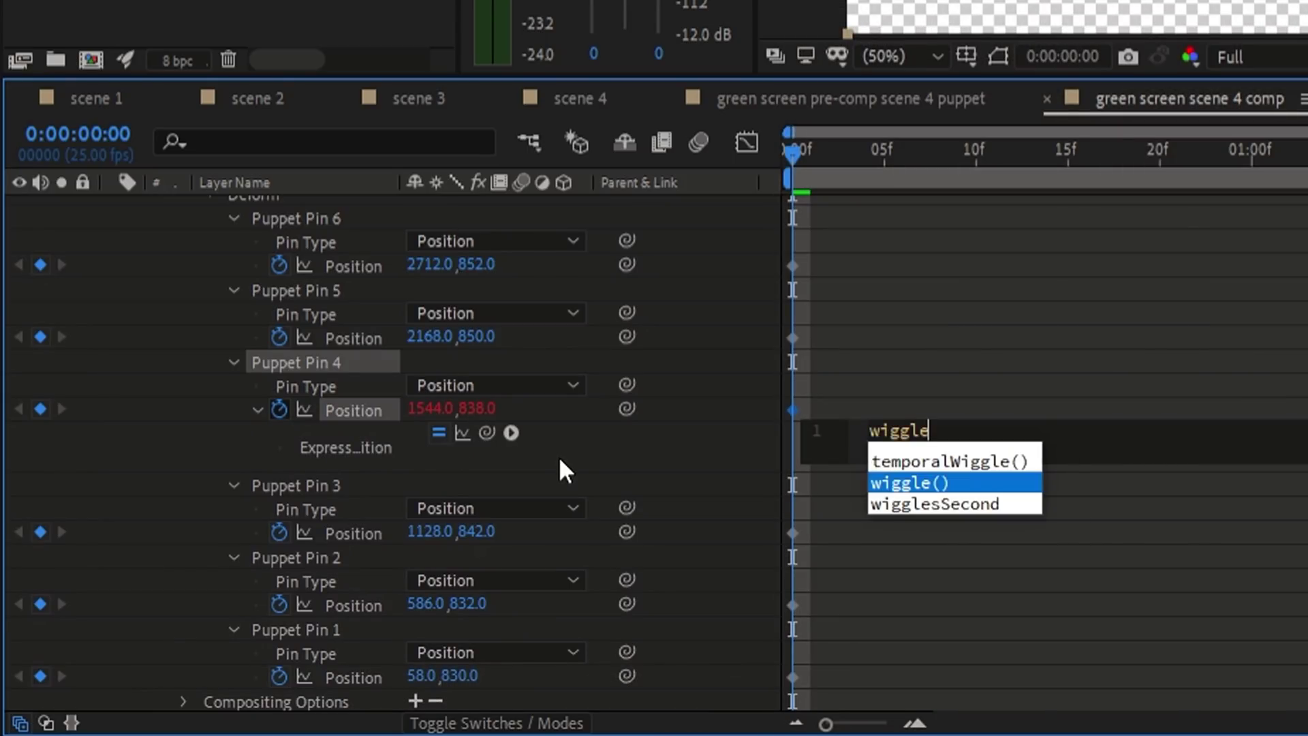
pyautogui.press('Return')
pyautogui.write('0.5,')
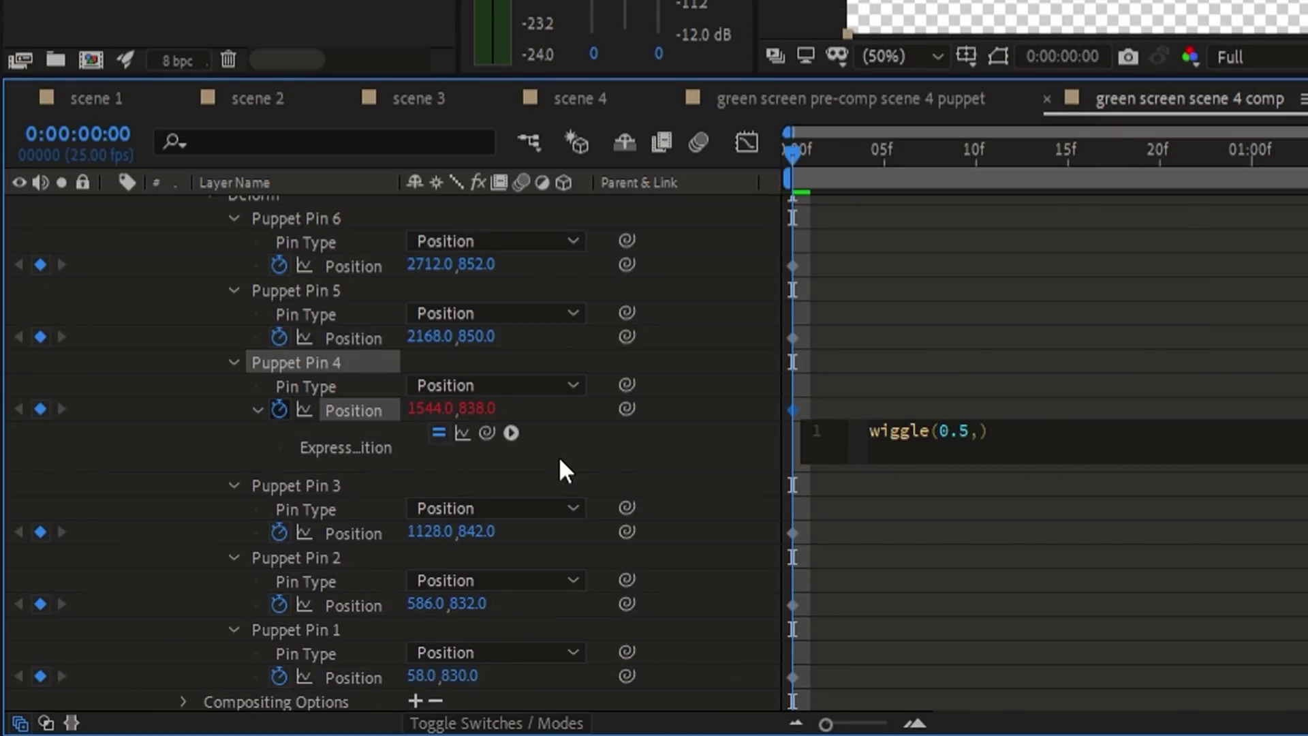
pyautogui.write('30')
pyautogui.click(894, 353)
pyautogui.press('space')
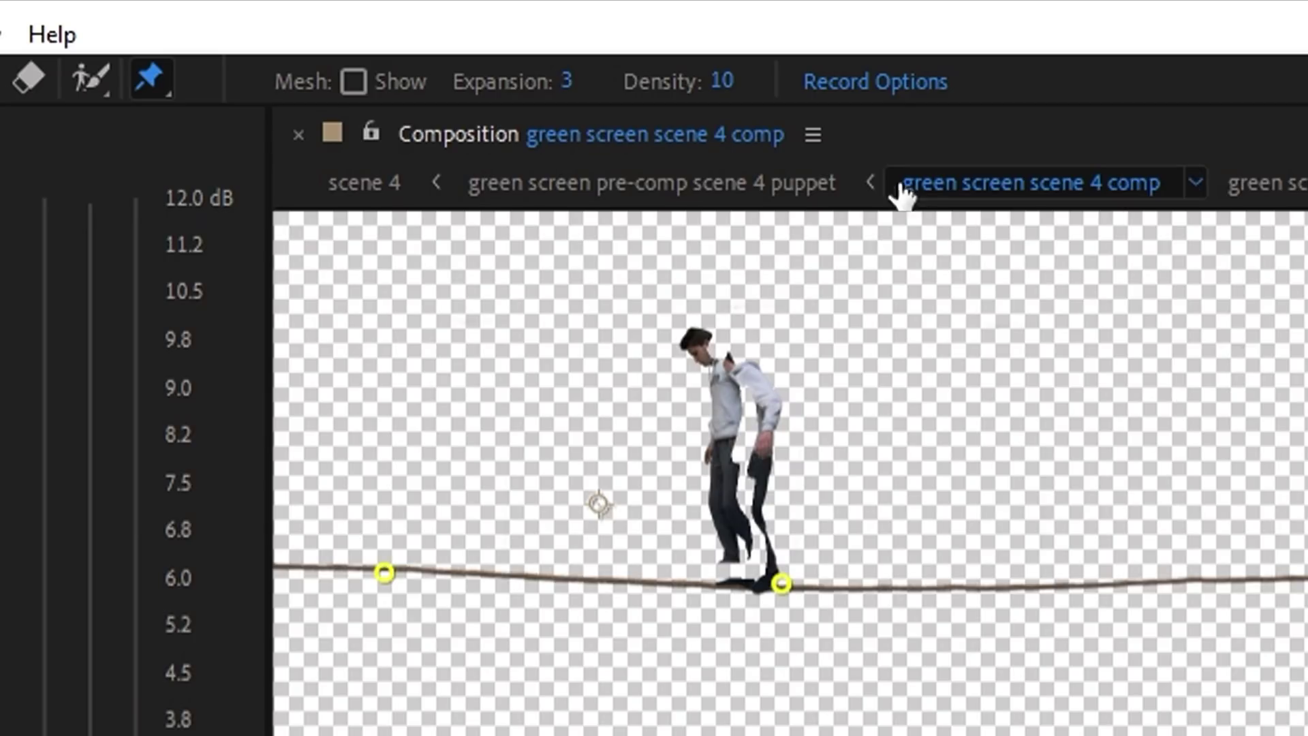
pyautogui.click(566, 81)
pyautogui.write('200')
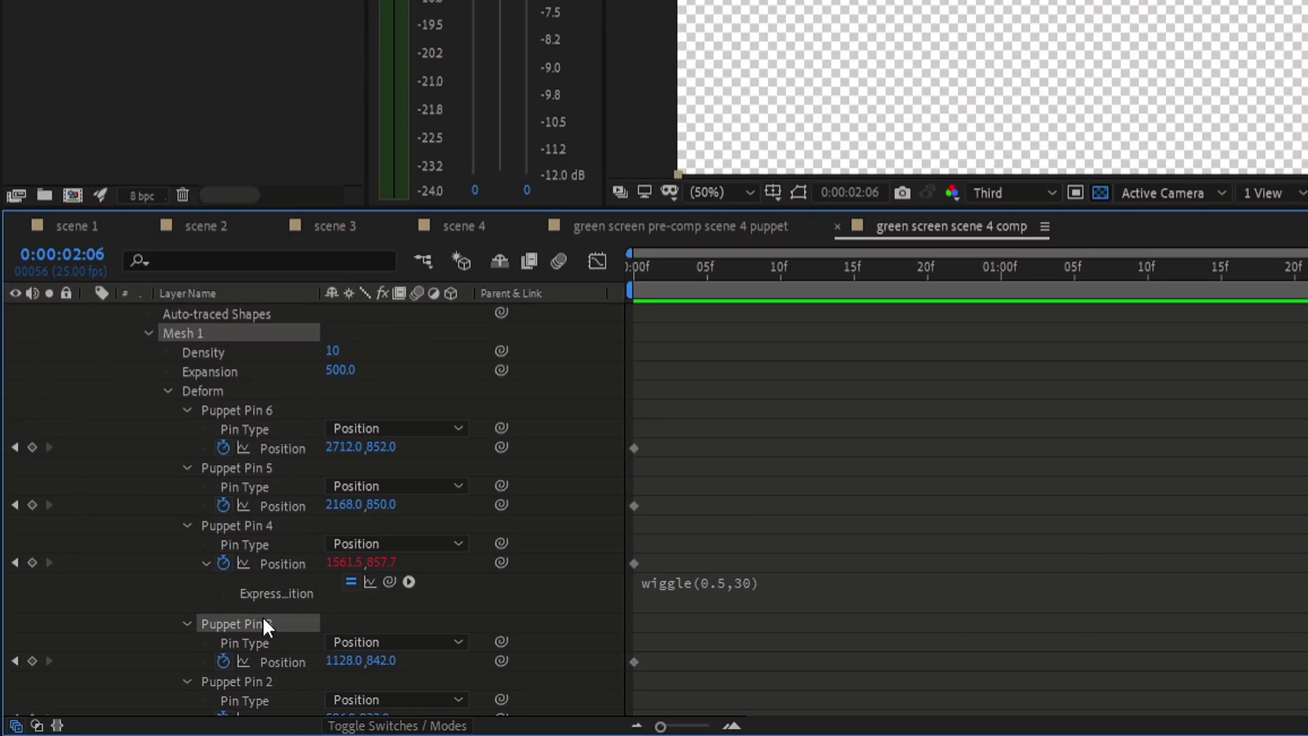
# - Add wiggle(0.3,15) expressions to the positions of Pins 3 and 5
pyautogui.keyDown('alt'); pyautogui.click(105, 701); pyautogui.keyUp('alt')
pyautogui.write('wiggle(0.3,15)')
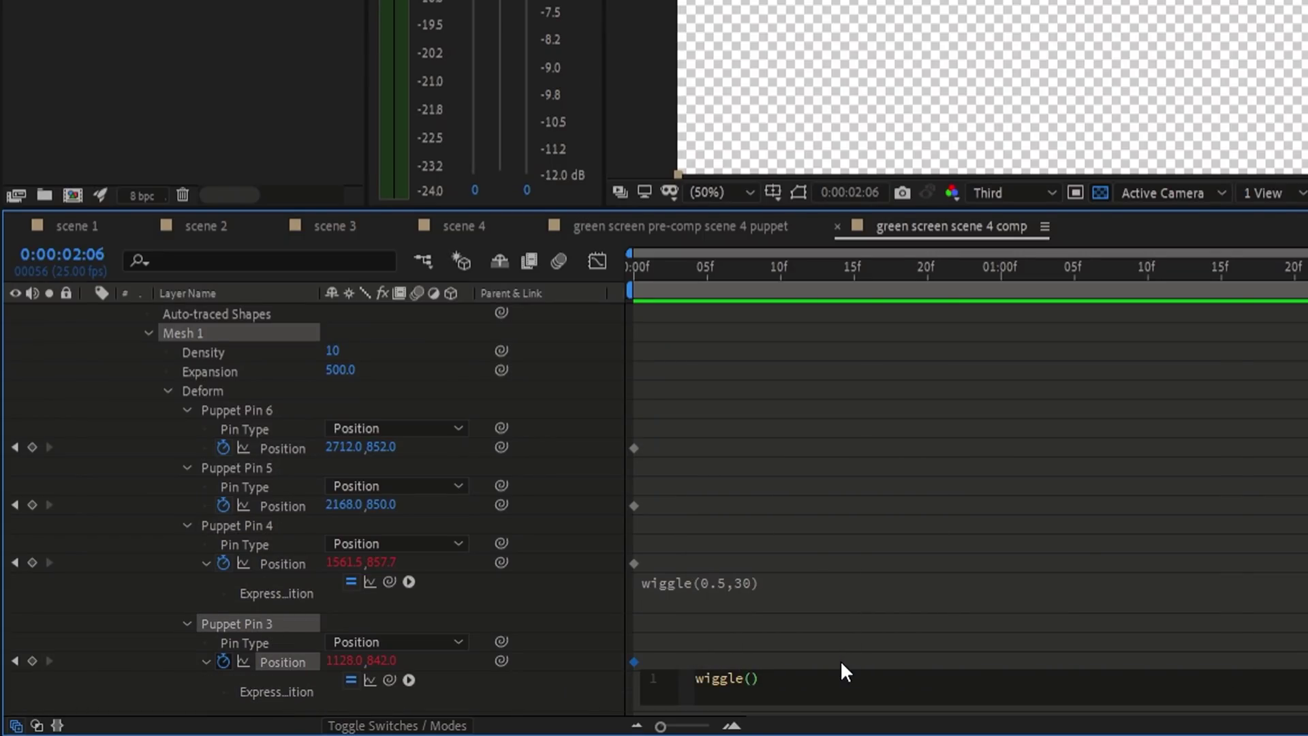
pyautogui.click(933, 528)
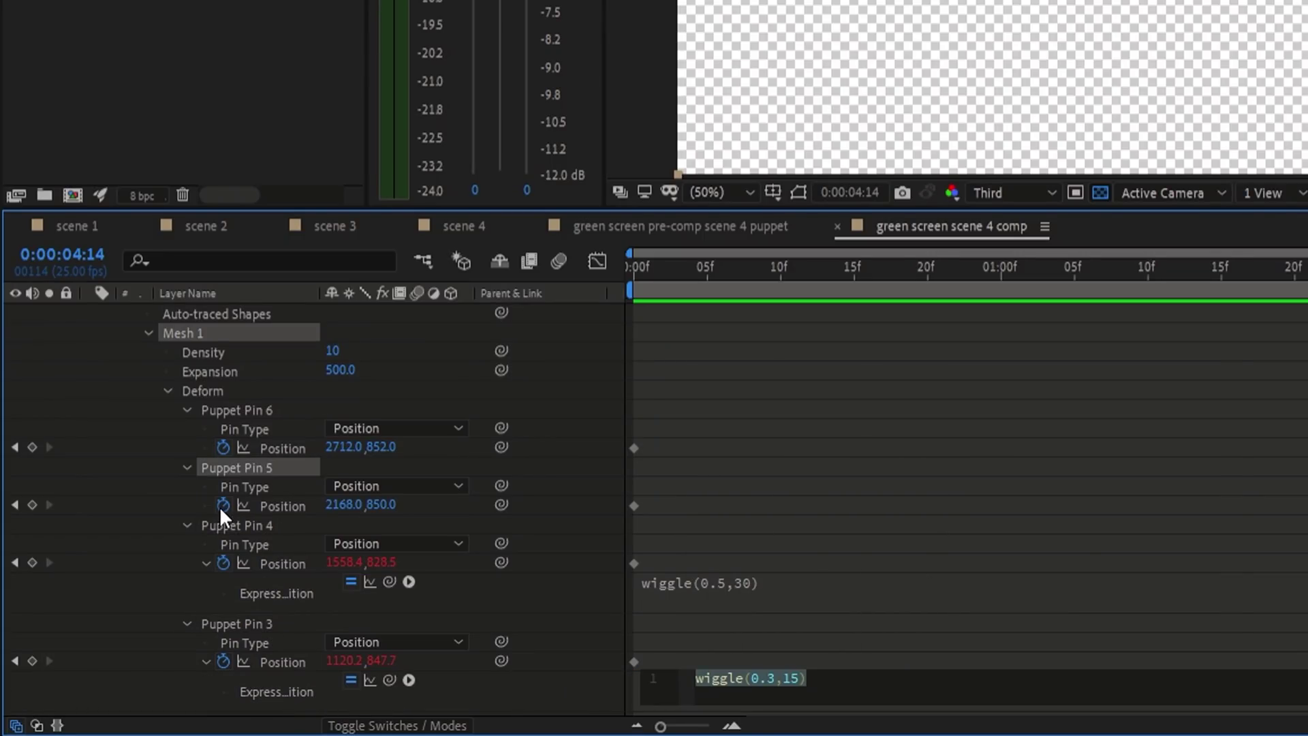
pyautogui.keyDown('alt'); pyautogui.click(223, 505); pyautogui.keyUp('alt')
pyautogui.write('wiggle(0.3,15)')
pyautogui.click(947, 454)
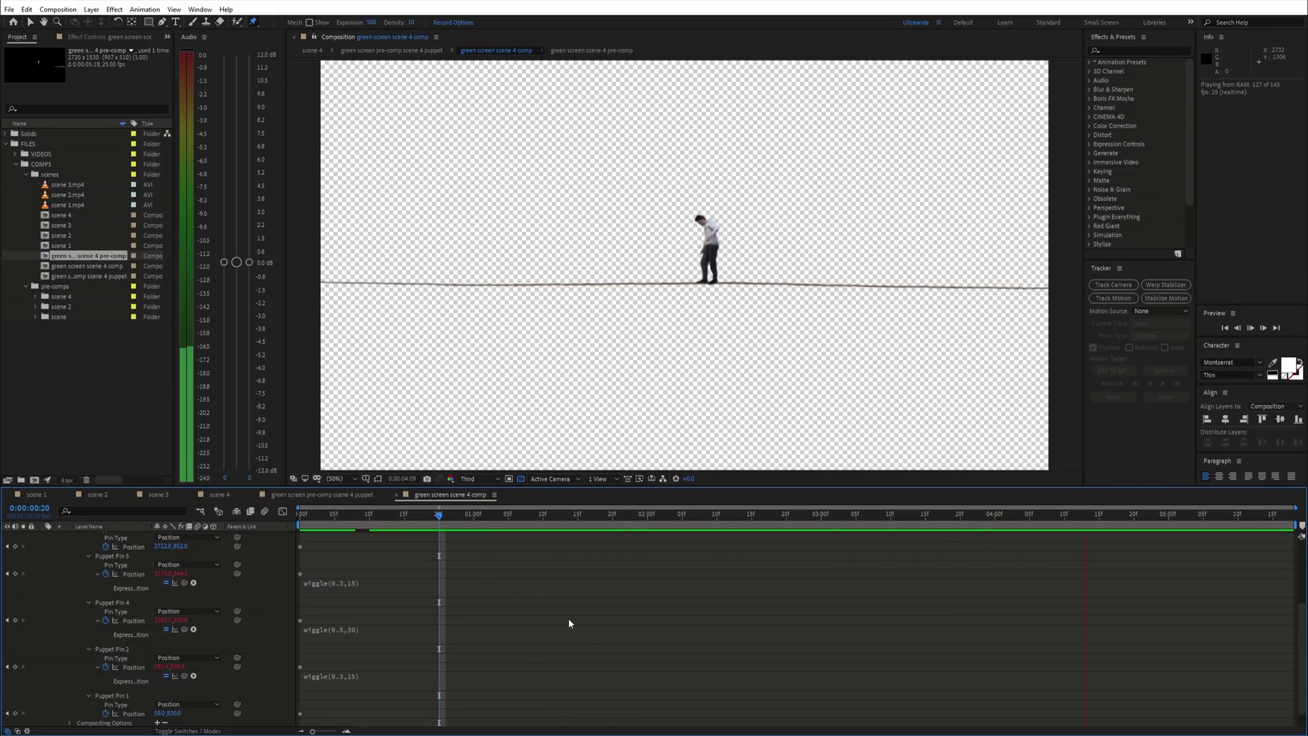
# - Apply Mesh Warp to the rope-walker layer, then freeze the Roto Brush tree cutout in Comp 1
pyautogui.hotkey('ctrl', 'space')
pyautogui.write('mesh')
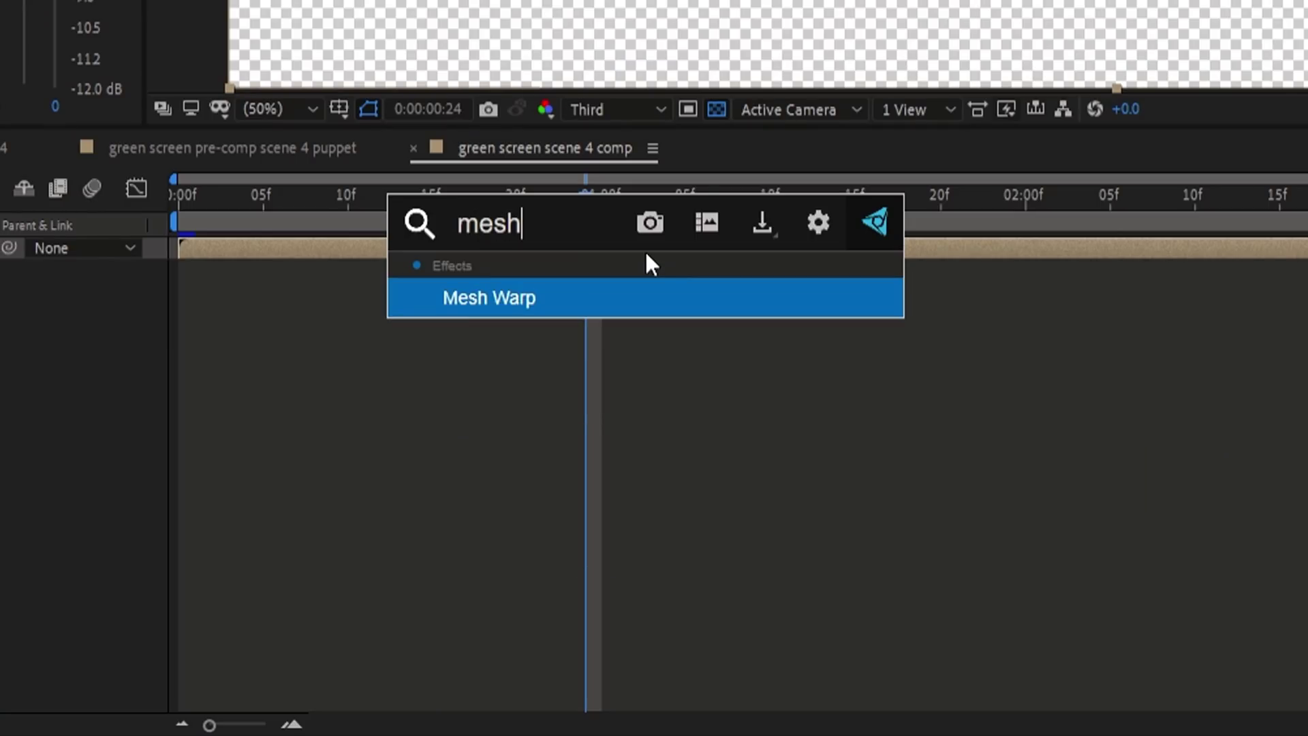
pyautogui.press('Return')
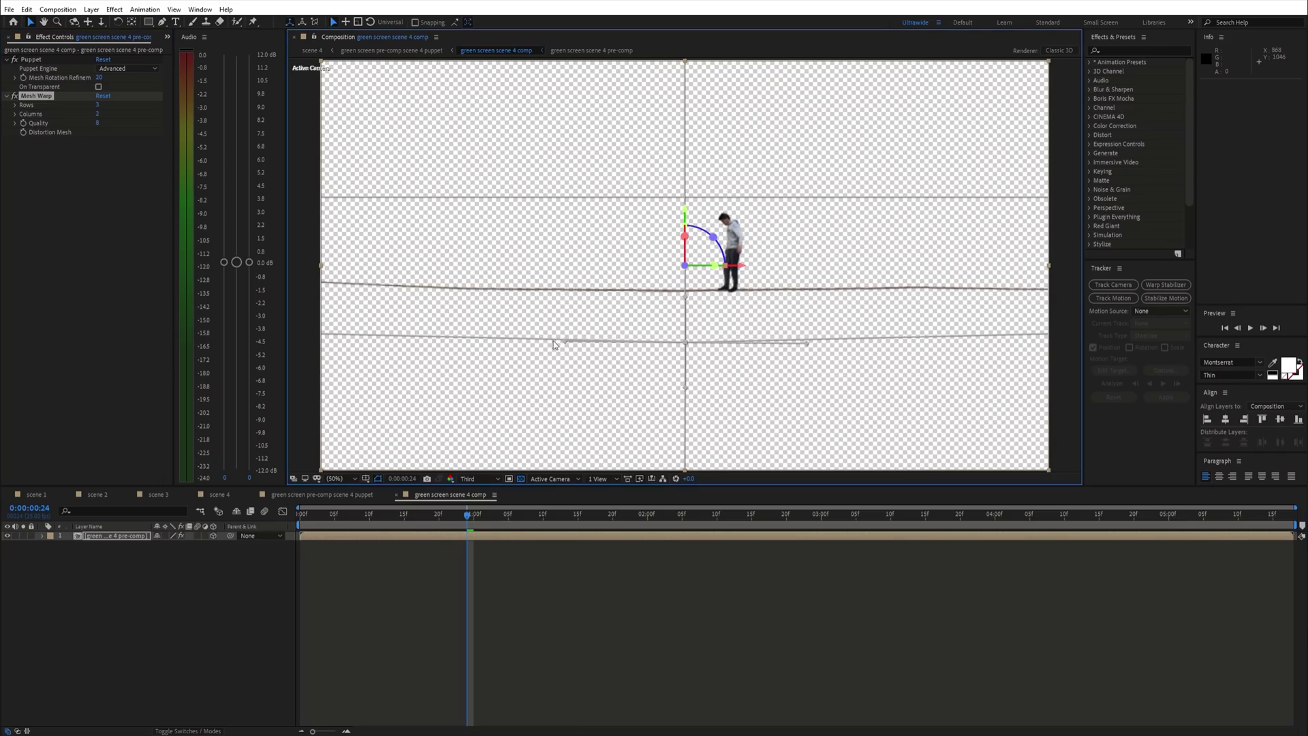
pyautogui.click(216, 495)
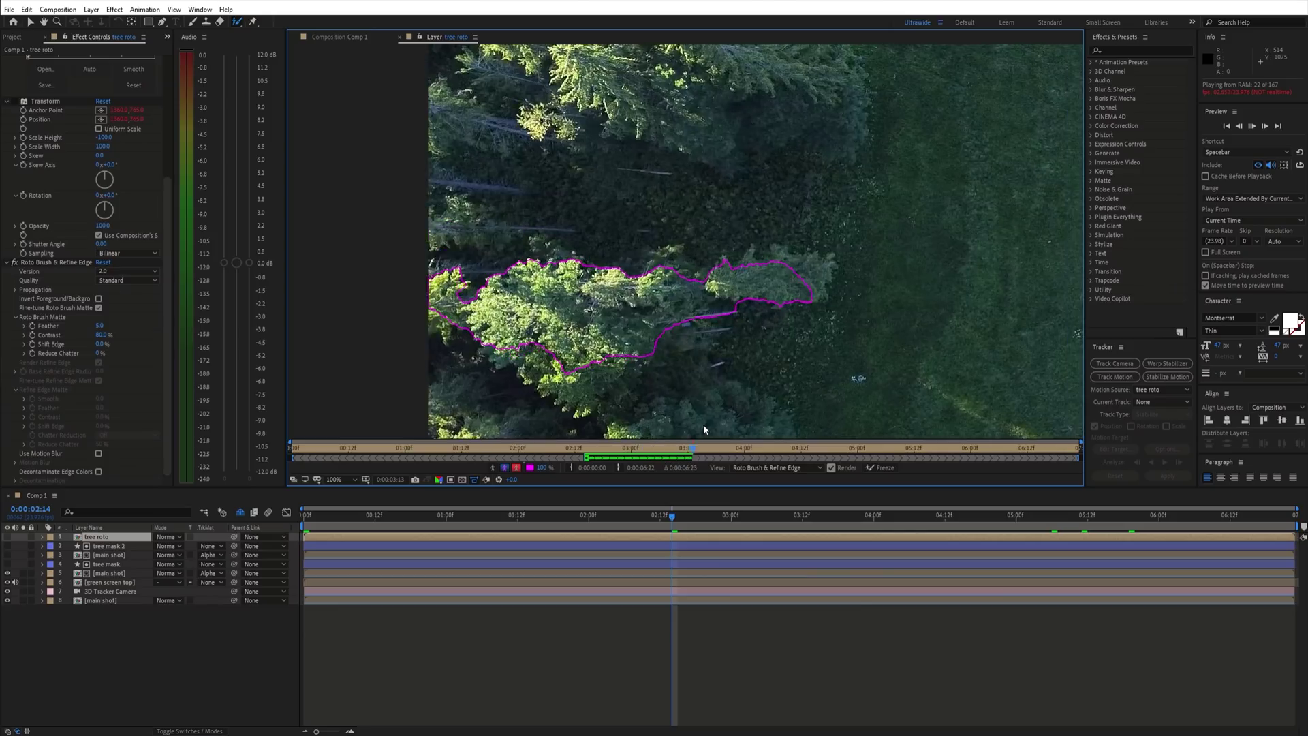
pyautogui.click(881, 467)
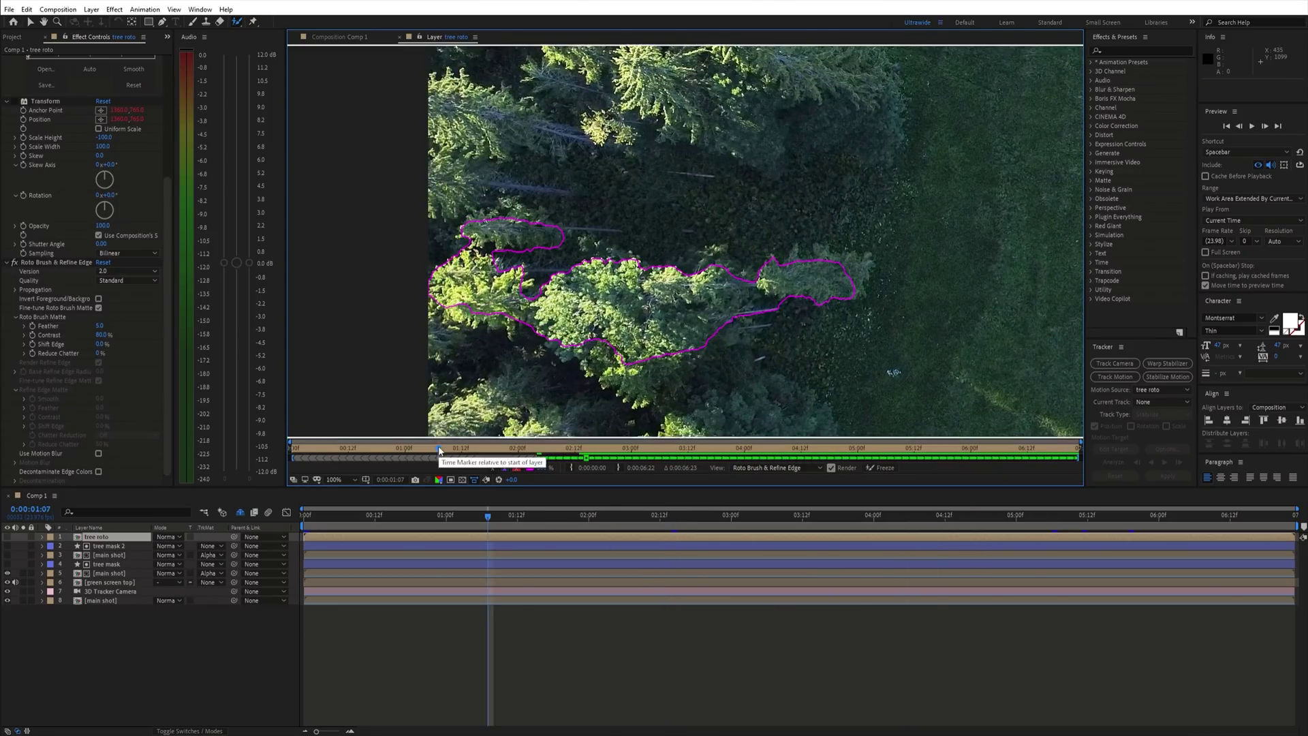